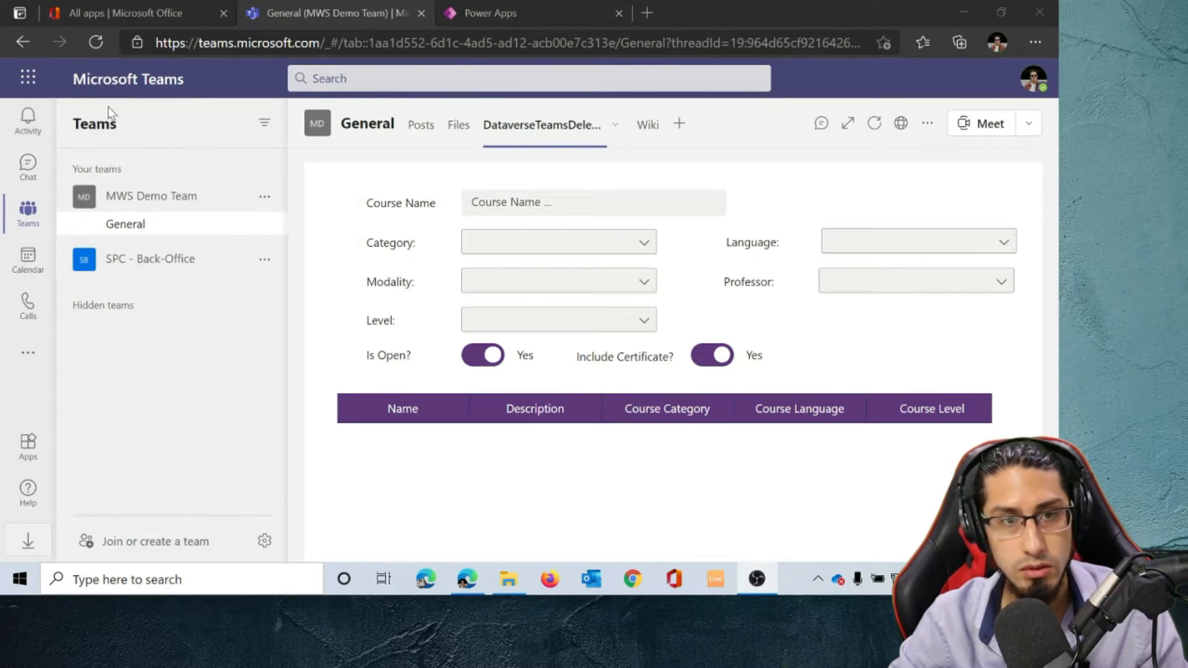
Open the Power Apps app inside Teams and bring up its list of recent apps
left_click(23, 359)
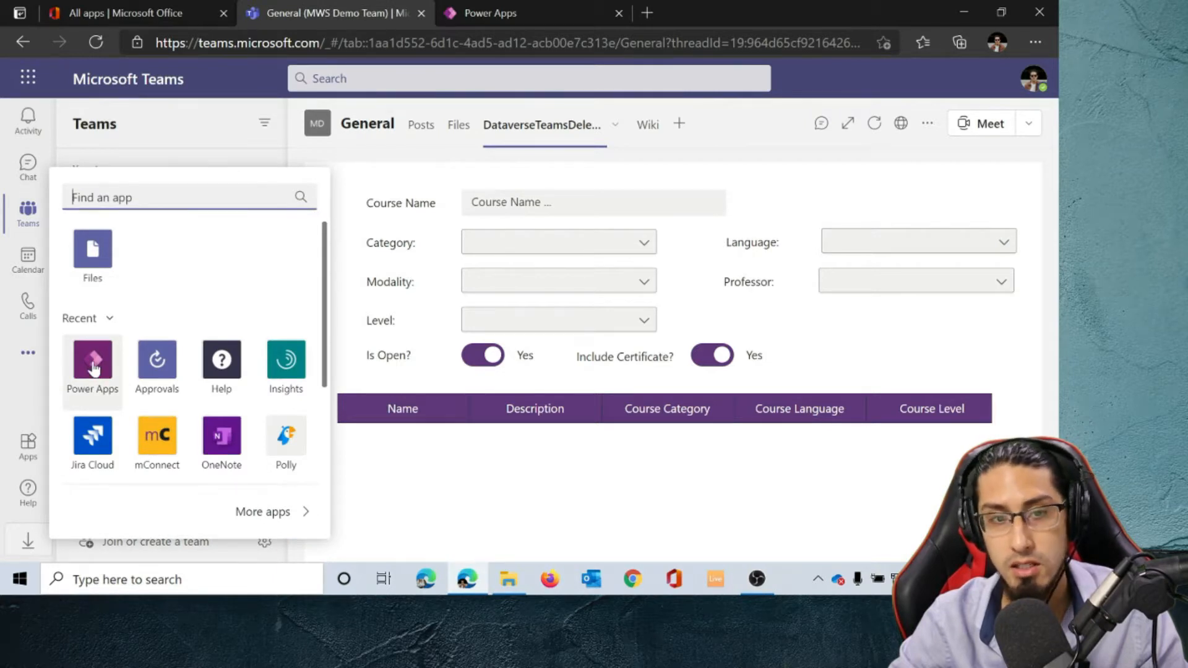
left_click(92, 365)
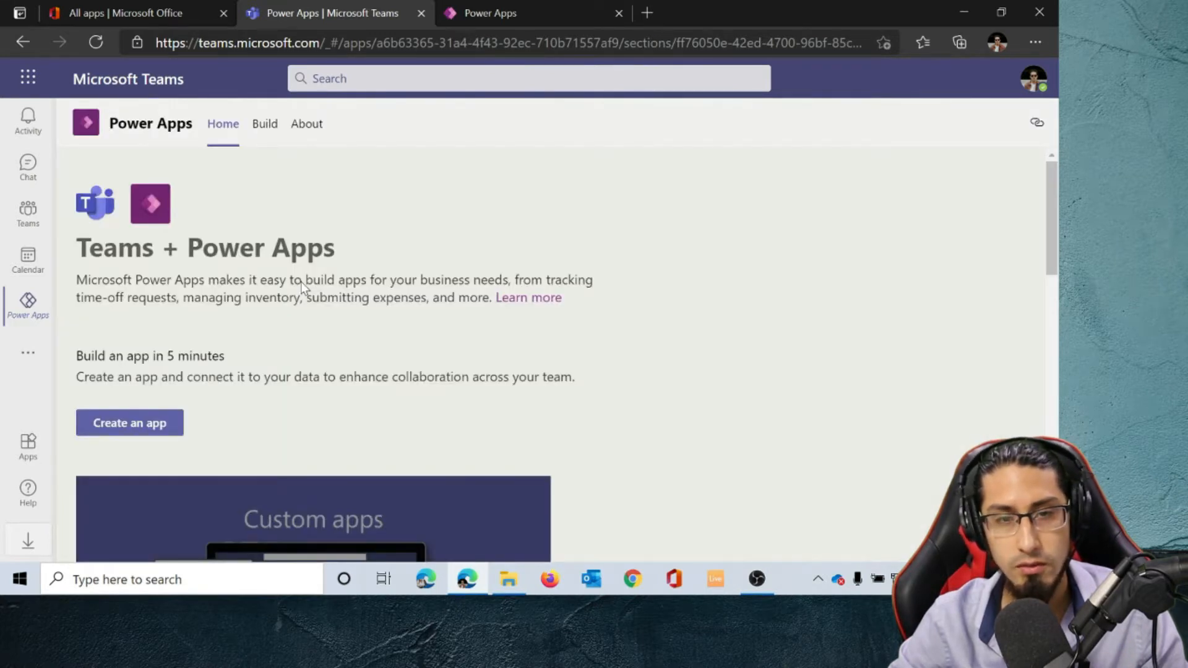
scroll(300, 281, "down", 2)
scroll(303, 309, "down", 4)
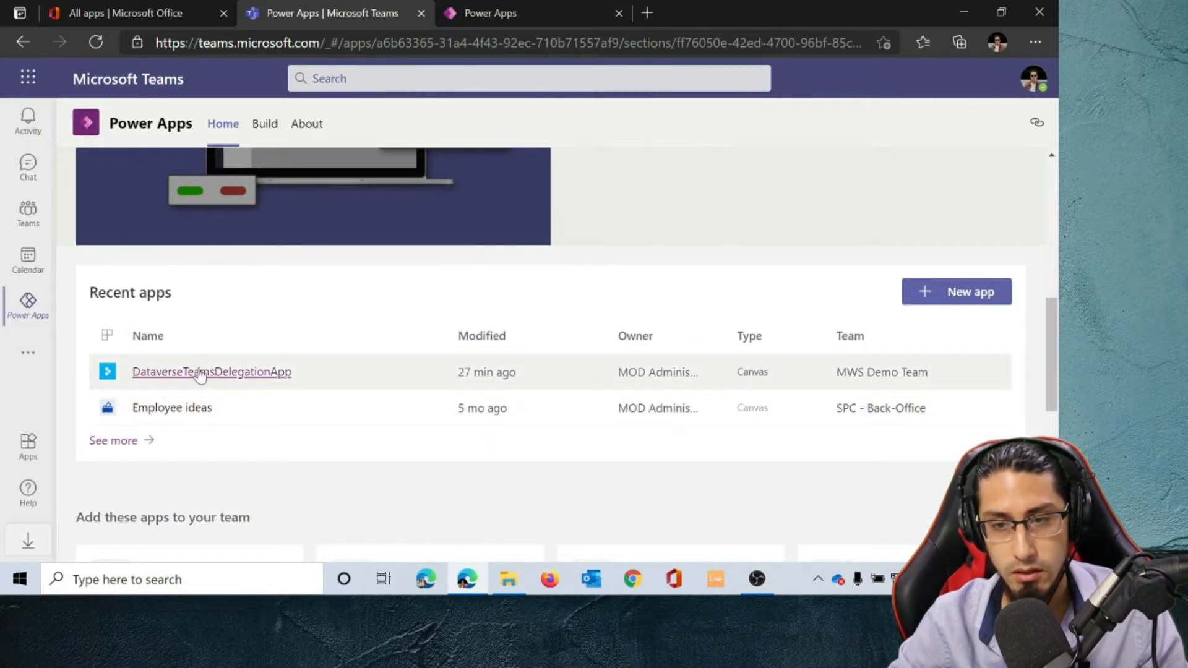
Open DataverseTeamsDelegationApp for editing from the items built by MWS Demo Team
left_click(265, 125)
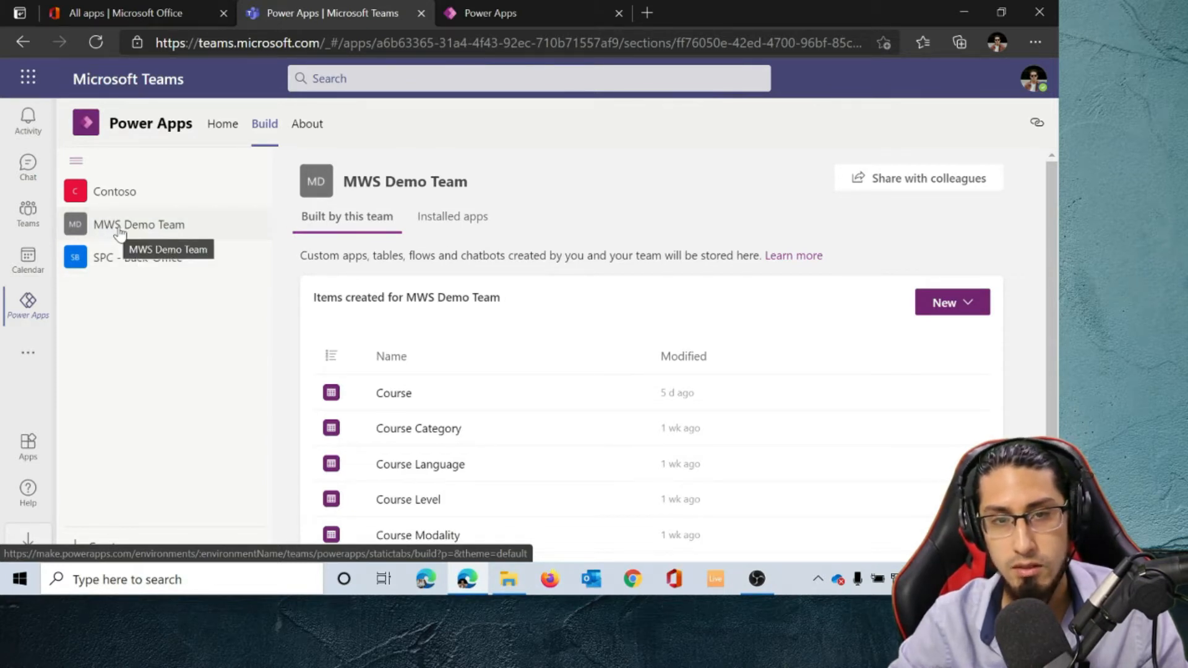
left_click(159, 227)
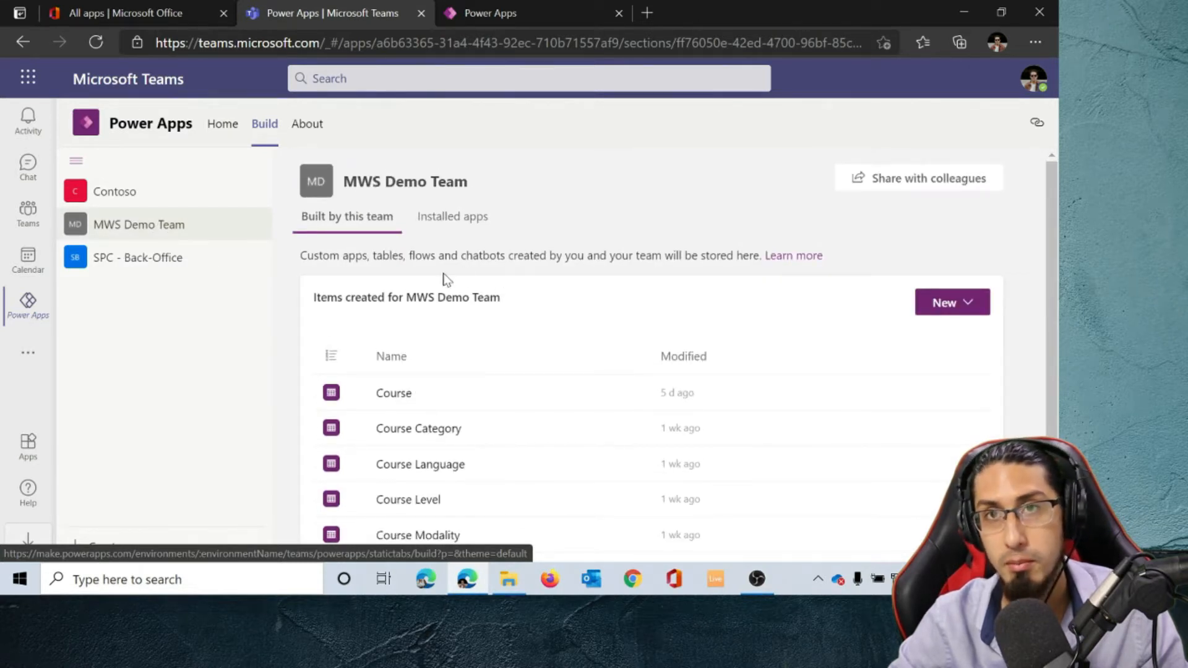
scroll(444, 277, "down", 2)
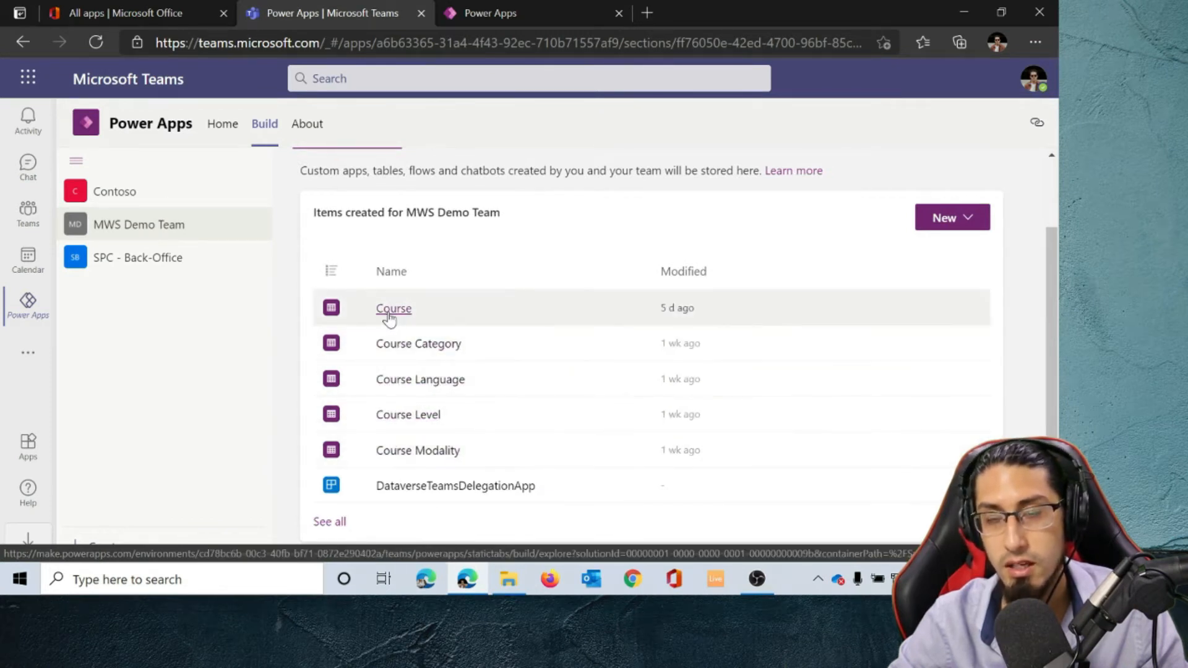
left_click(434, 488)
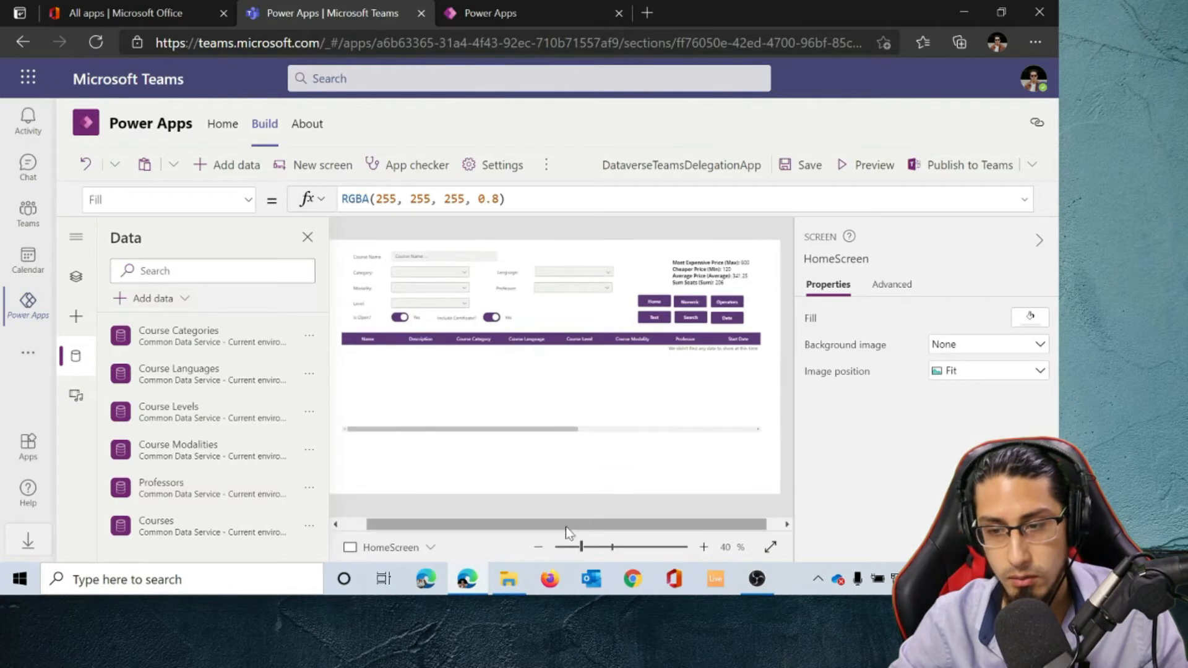
left_click_drag(565, 526, 452, 519)
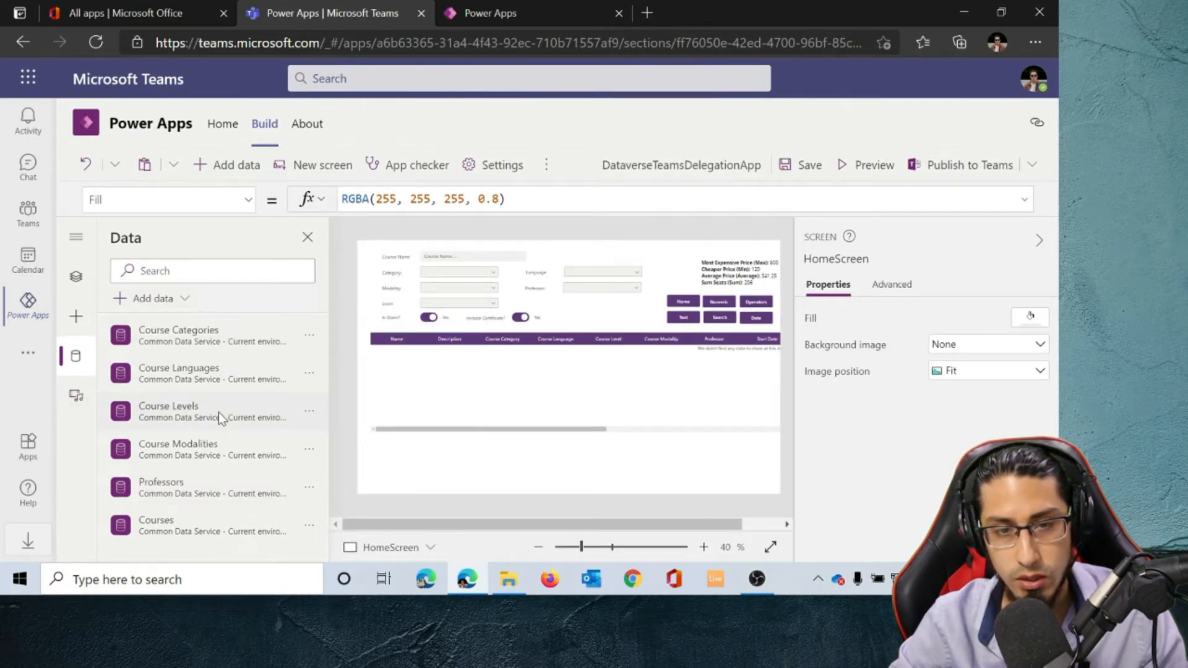
scroll(218, 421, "down", 1)
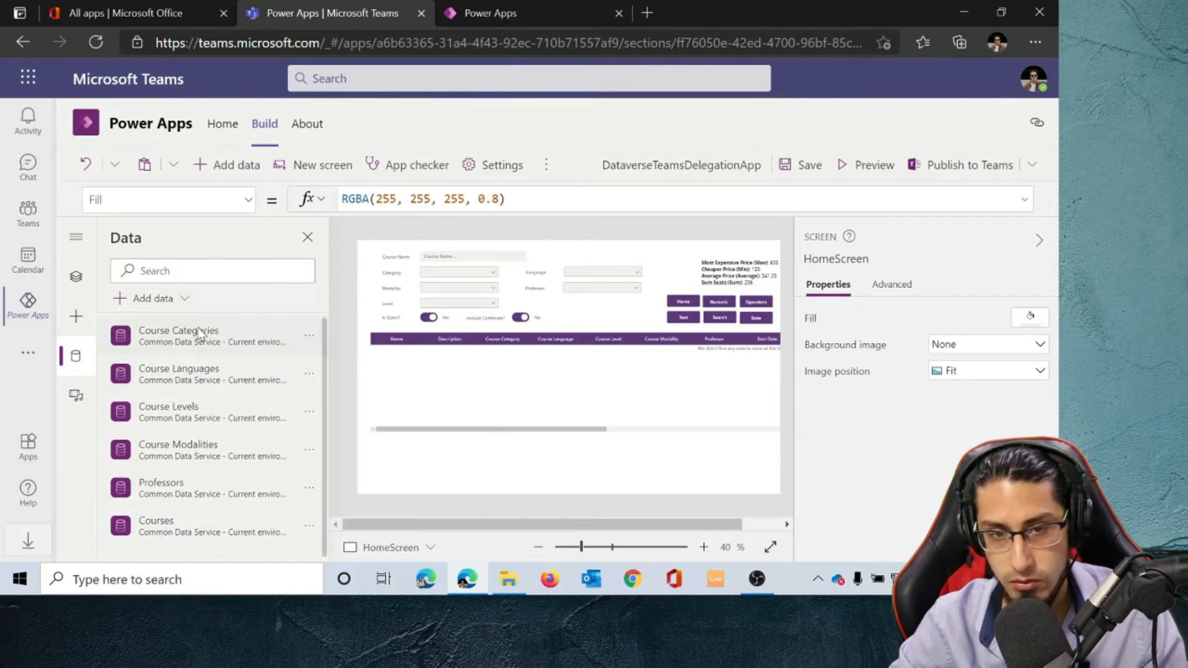
left_click(184, 299)
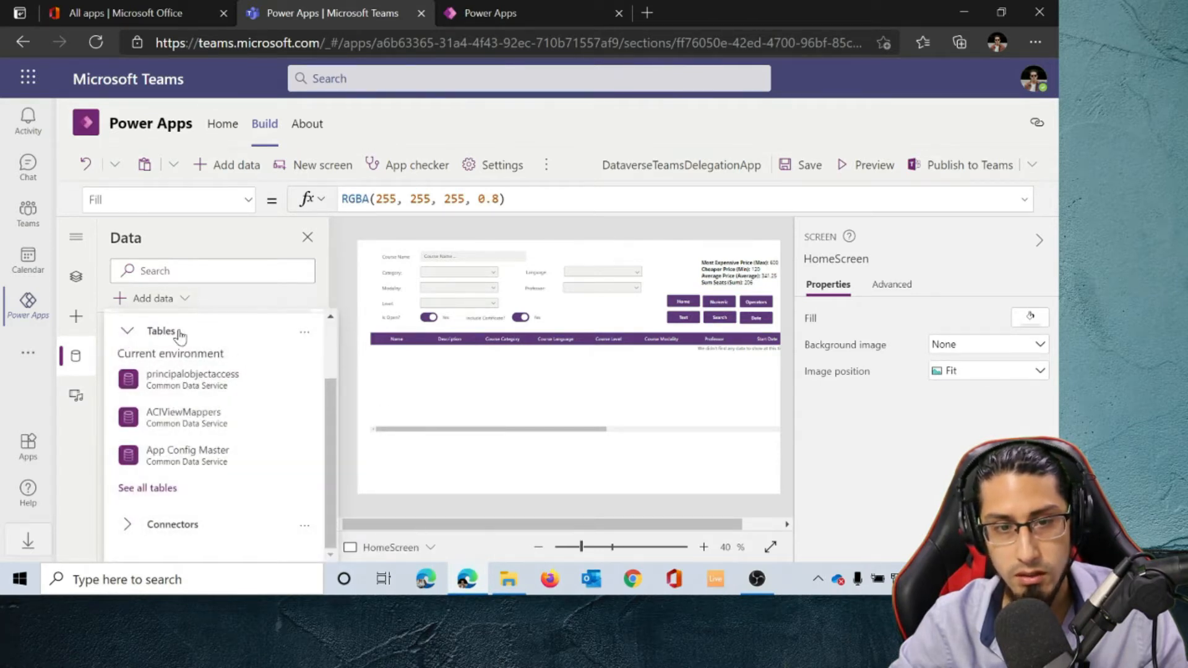
scroll(337, 344, "up", 2)
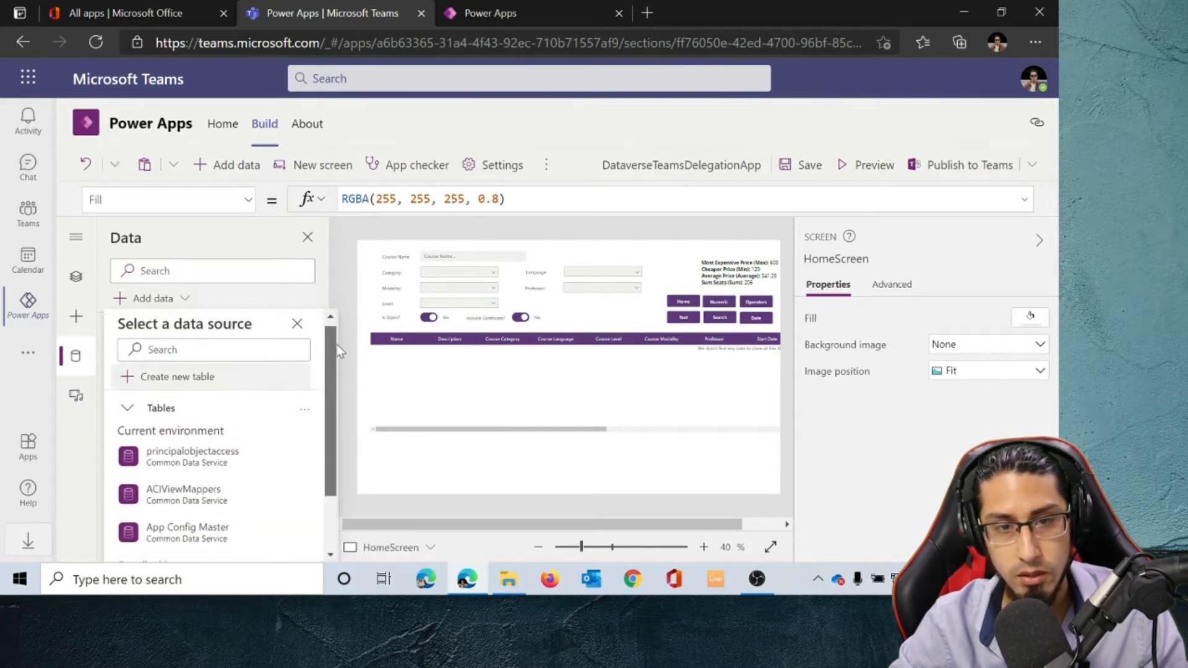
left_click(168, 384)
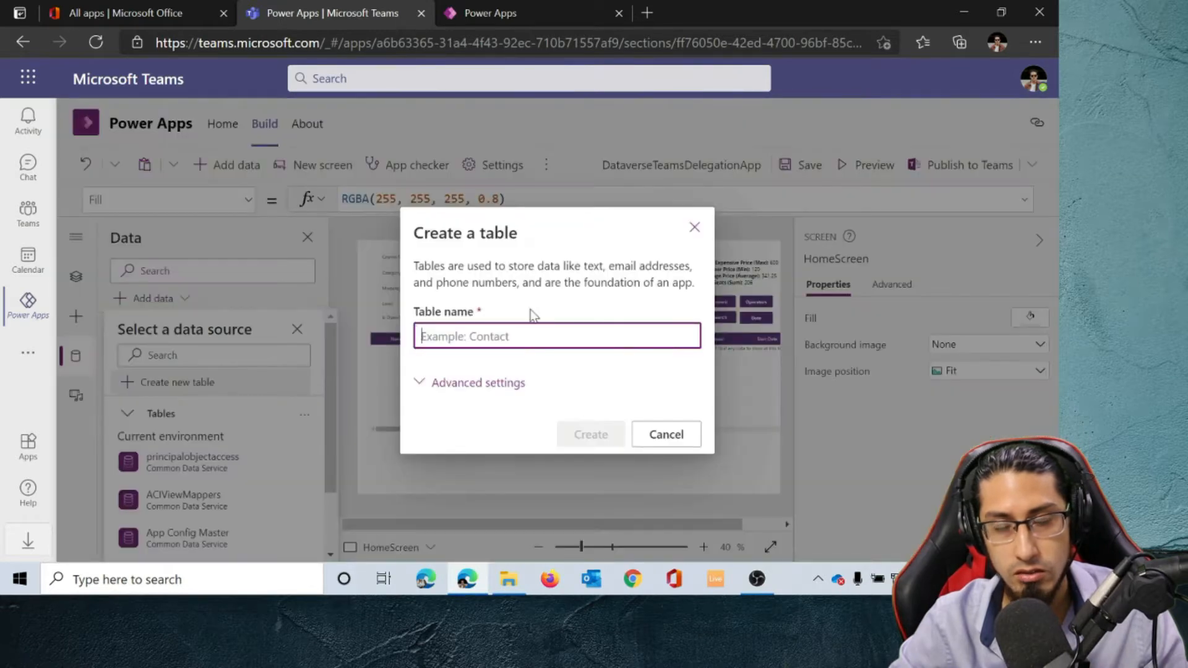
left_click(655, 439)
left_click(297, 328)
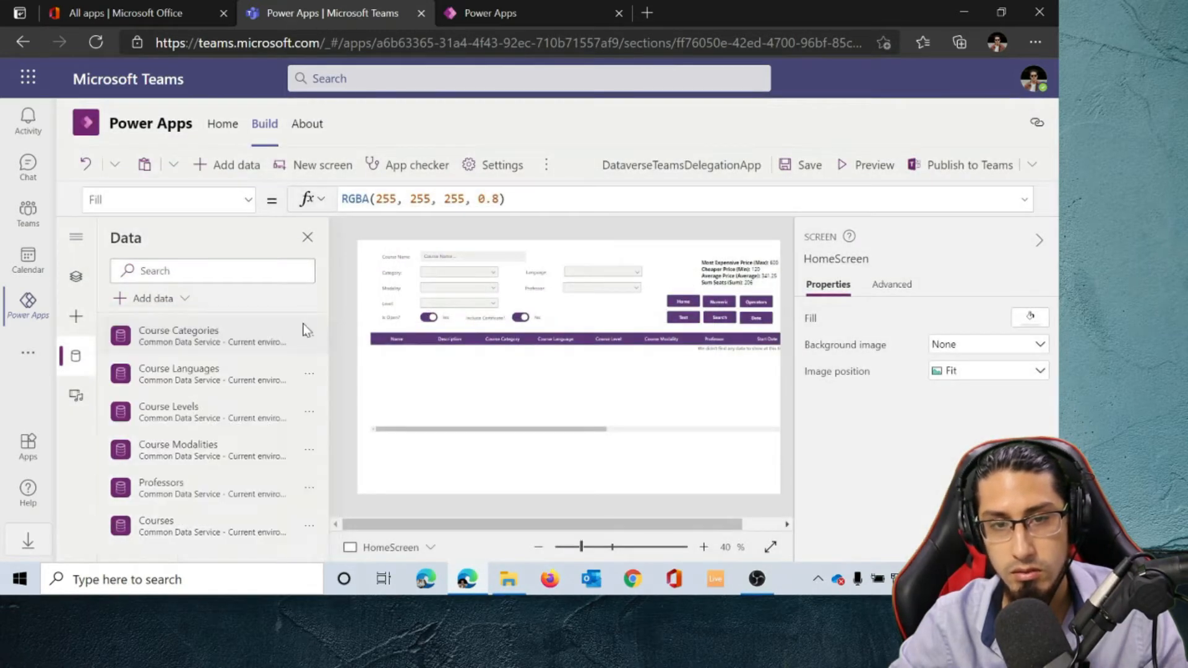
Open the Courses table's data for editing and view its last columns
scroll(268, 377, "down", 2)
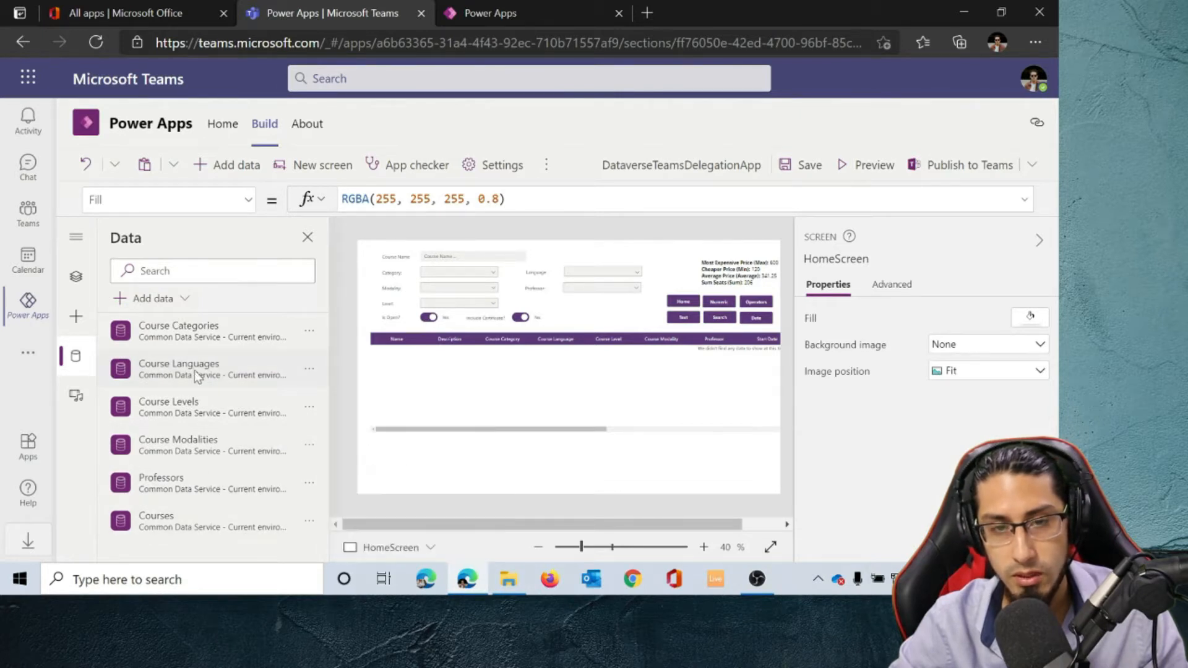
scroll(194, 371, "up", 1)
scroll(211, 470, "down", 1)
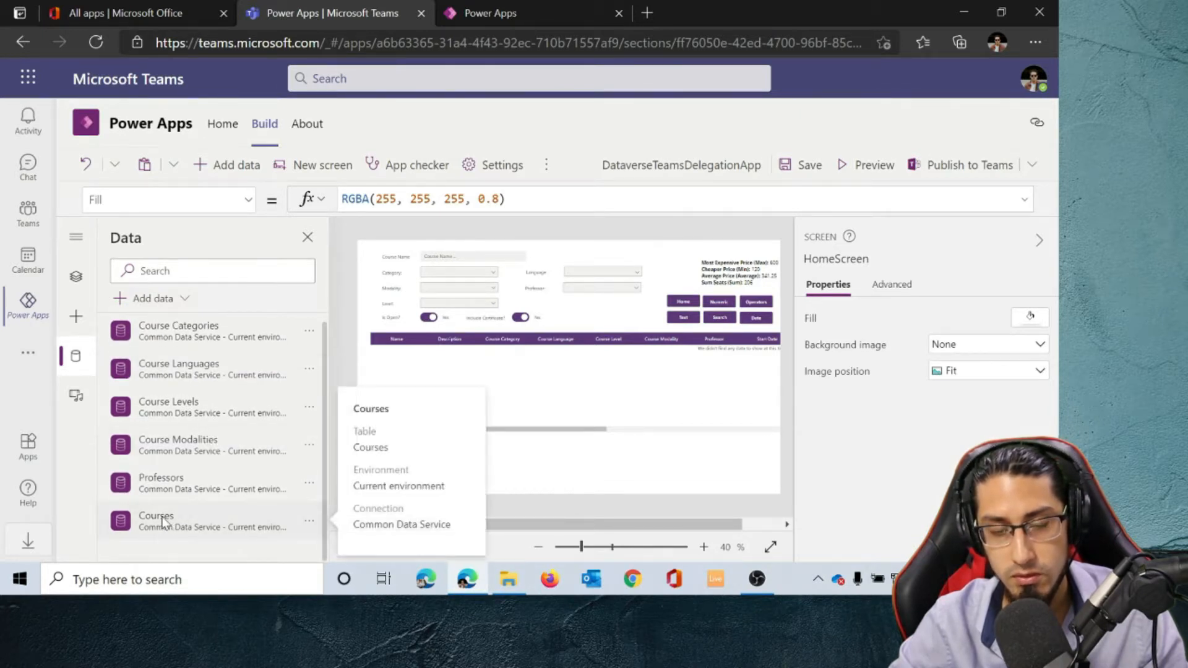
left_click(310, 525)
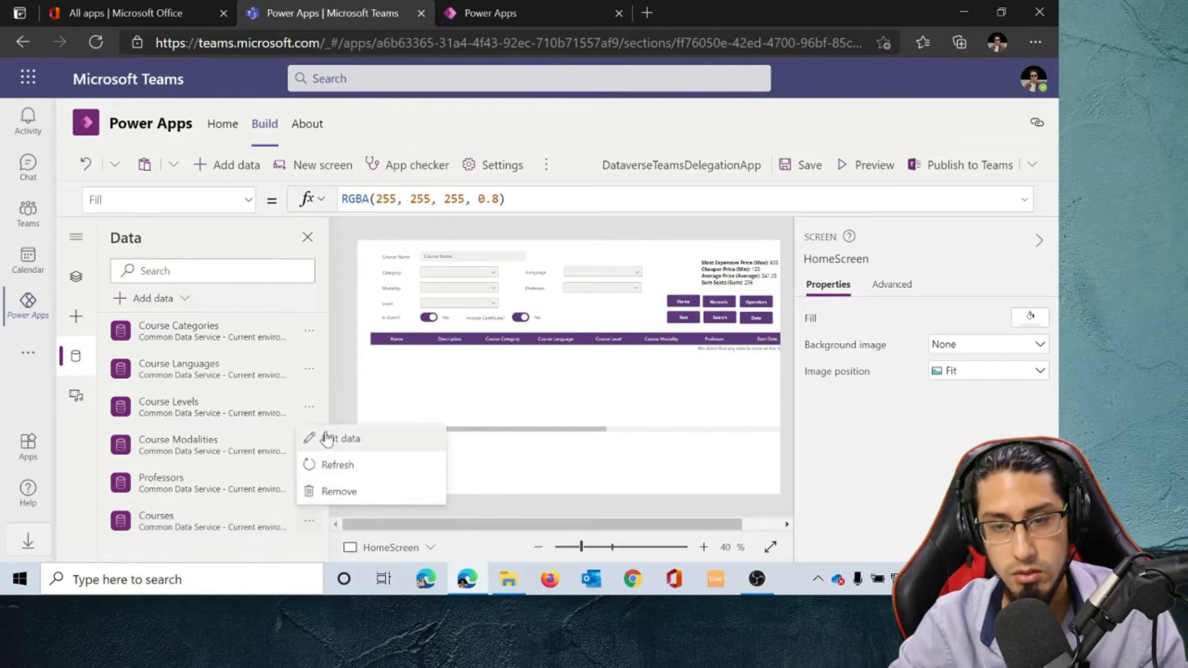
left_click(340, 440)
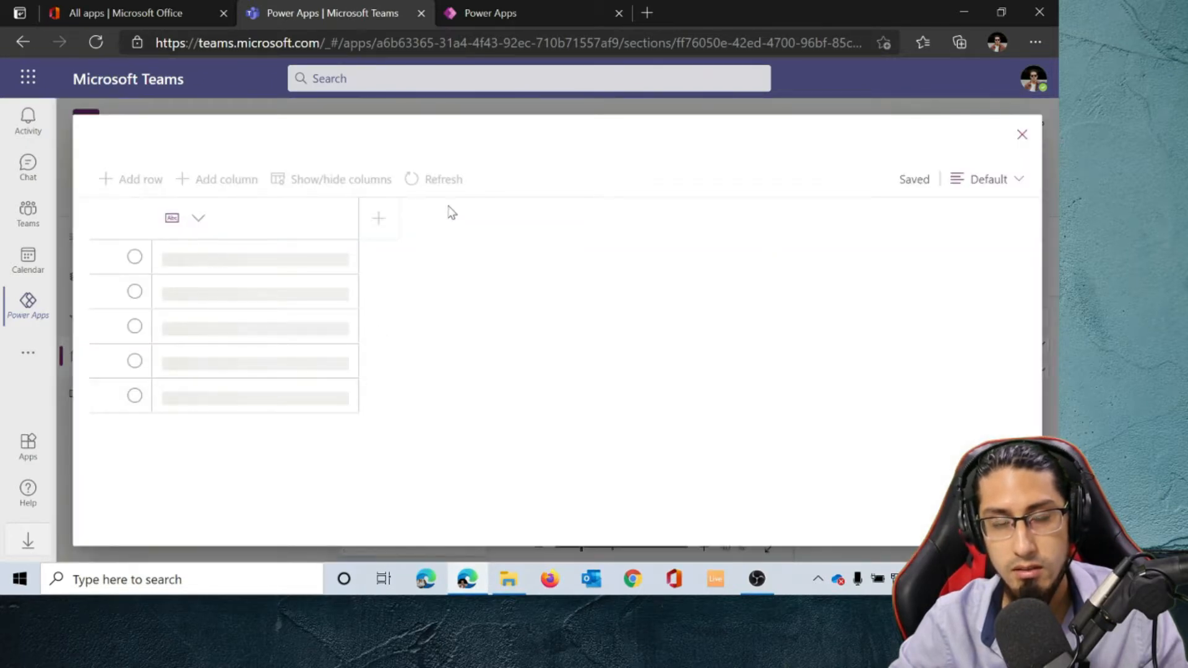
left_click_drag(495, 487, 990, 482)
Examine the data types offered for a new column in the Courses table, without creating a column
left_click(1020, 218)
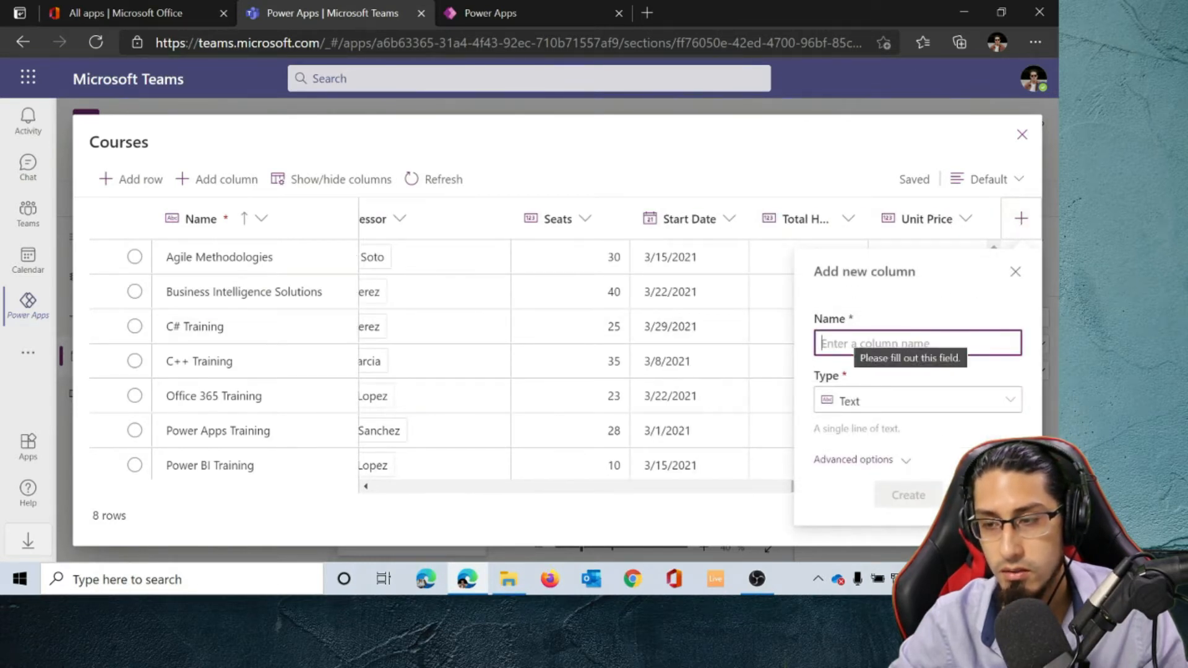
left_click(1007, 404)
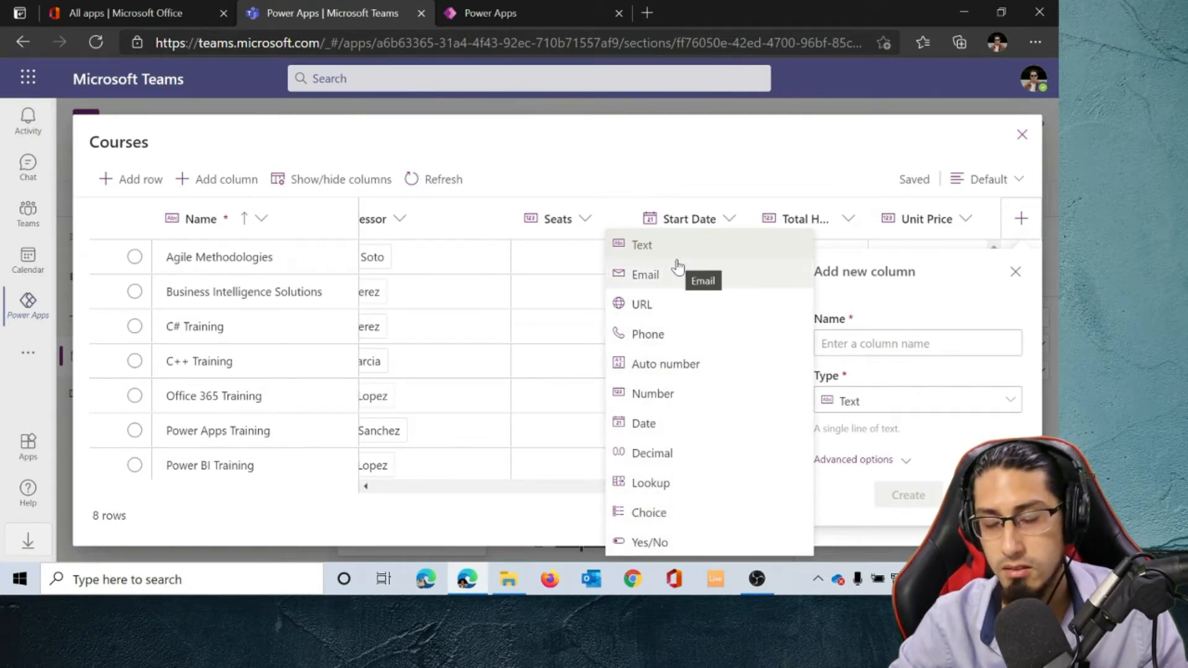
left_click(855, 306)
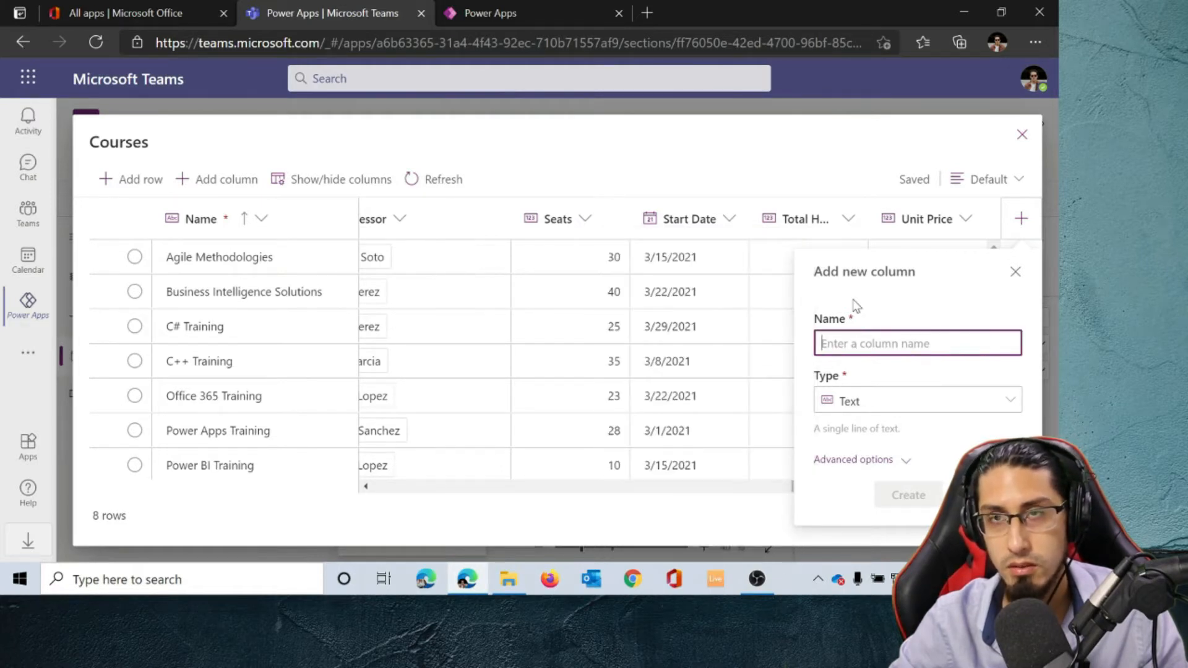
left_click(1008, 401)
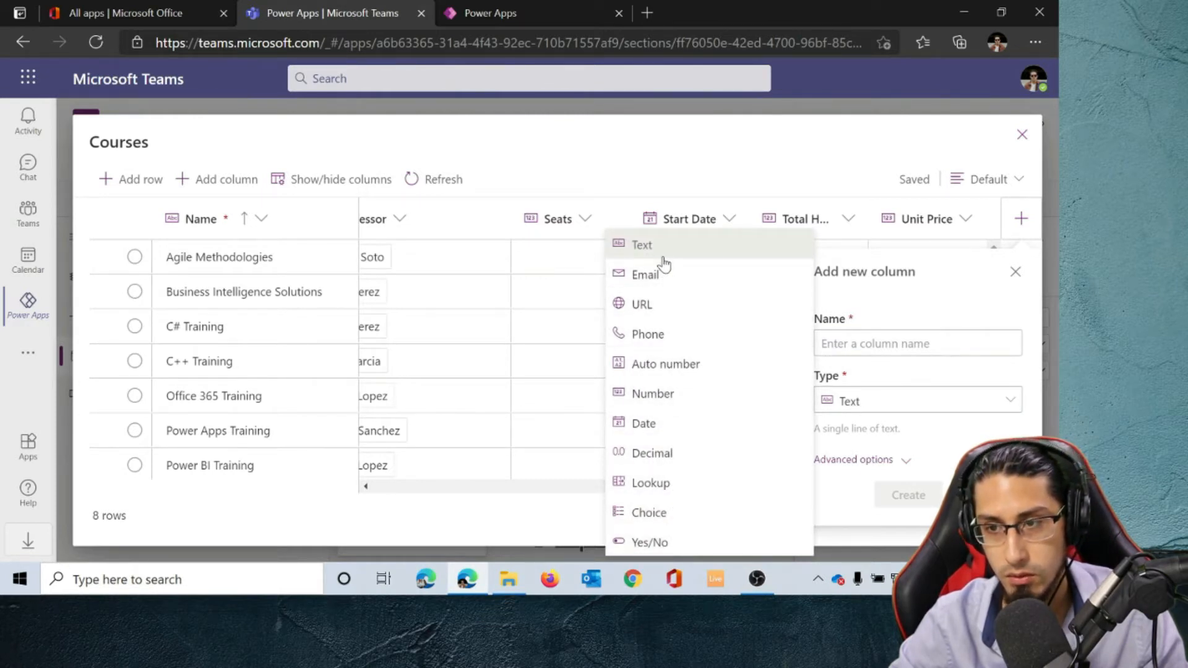
left_click(891, 308)
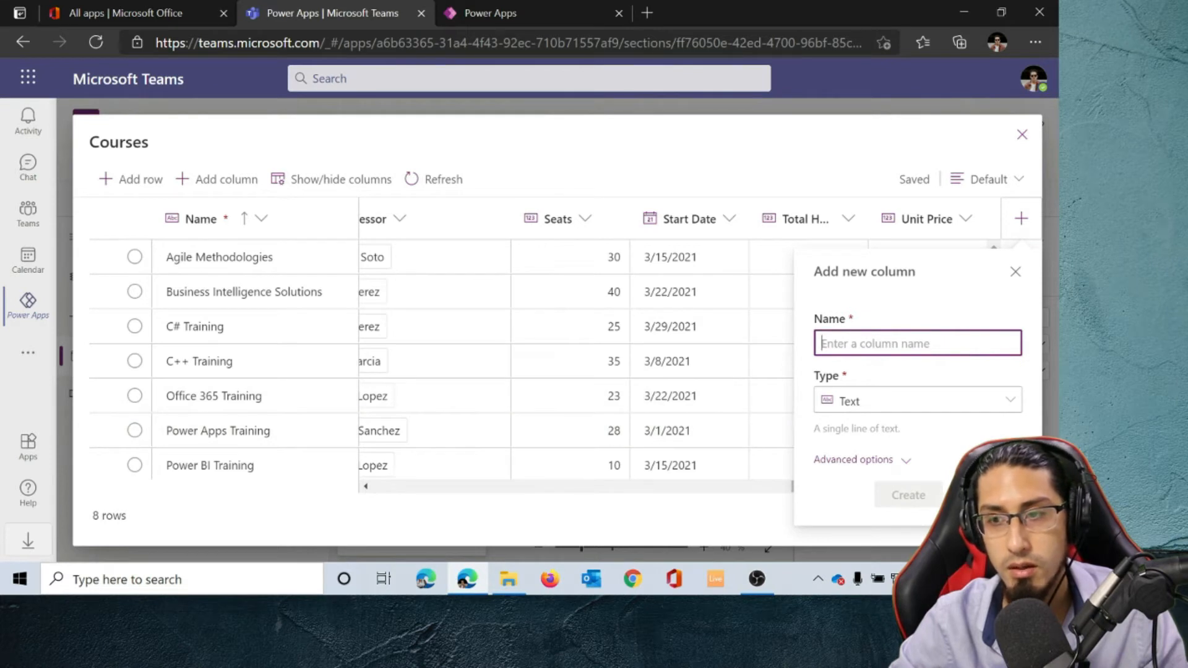
left_click(876, 425)
left_click(1021, 218)
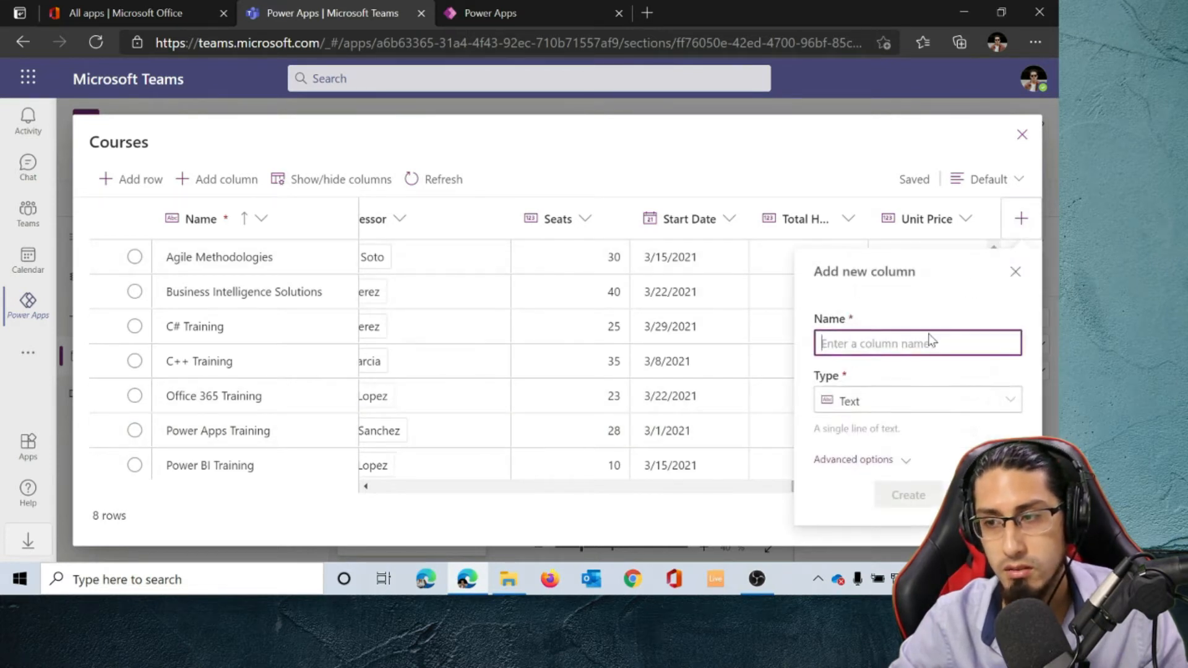
left_click(936, 410)
left_click(813, 487)
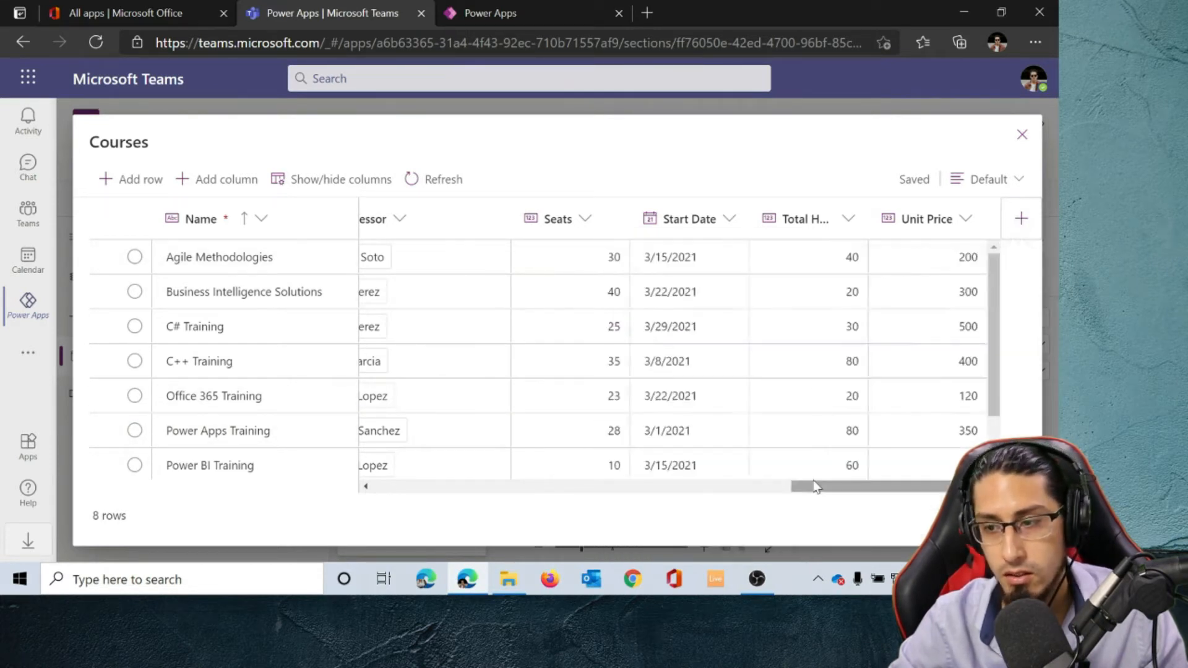
View the first columns of the Courses table, including its lookup columns, and close the table
left_click_drag(813, 488, 366, 503)
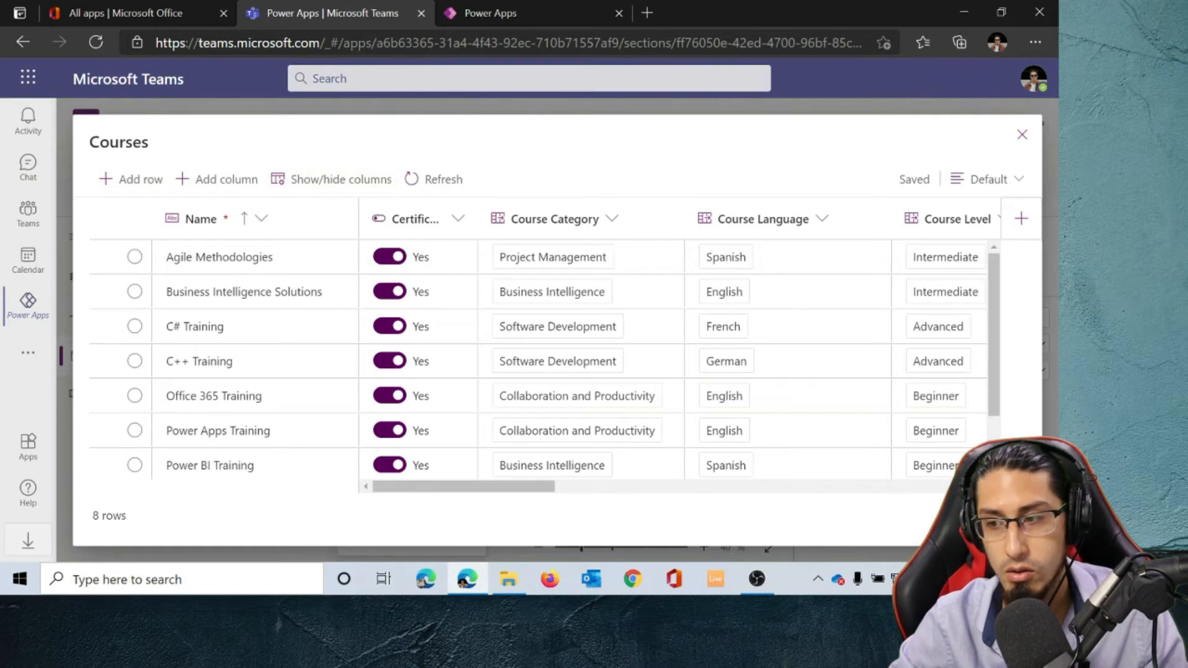
left_click(996, 515)
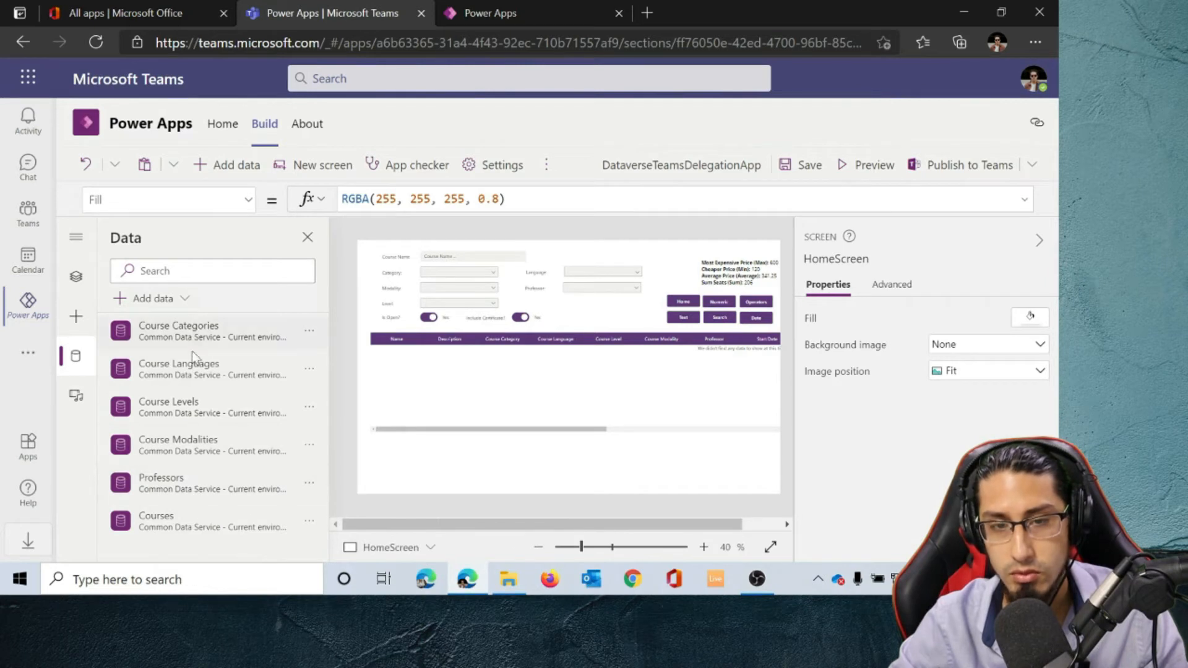
mouse_move(193, 343)
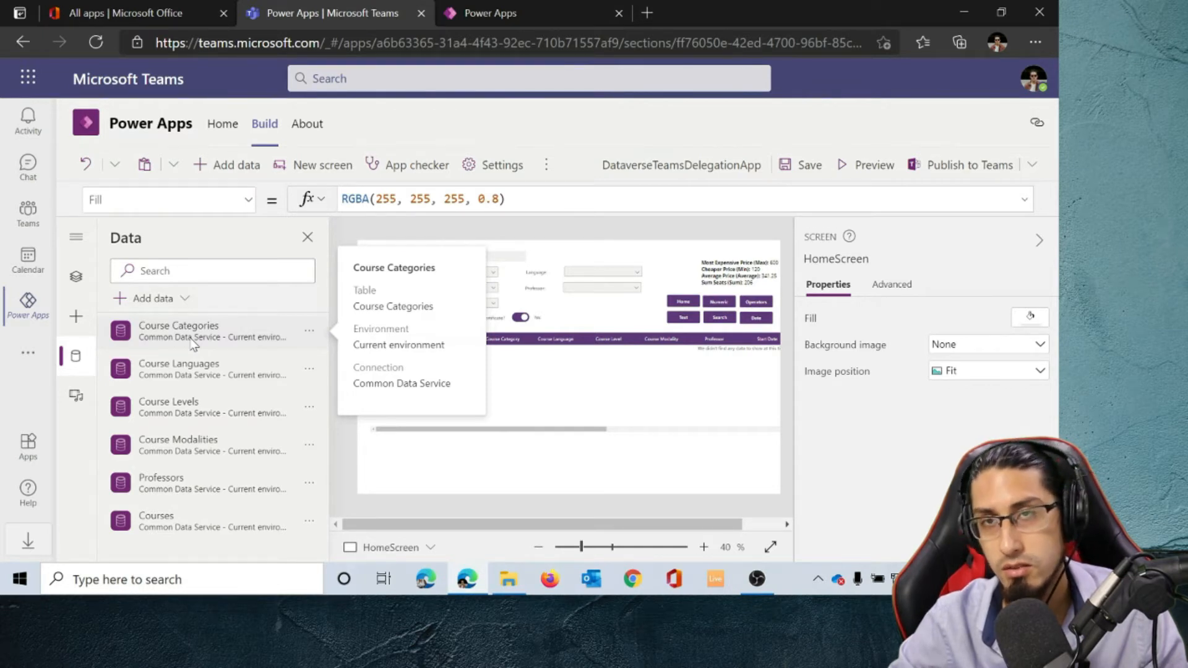
Show the app's screen tree with HomeScreen's controls collapsed, and collapse the screen's properties pane
left_click(78, 282)
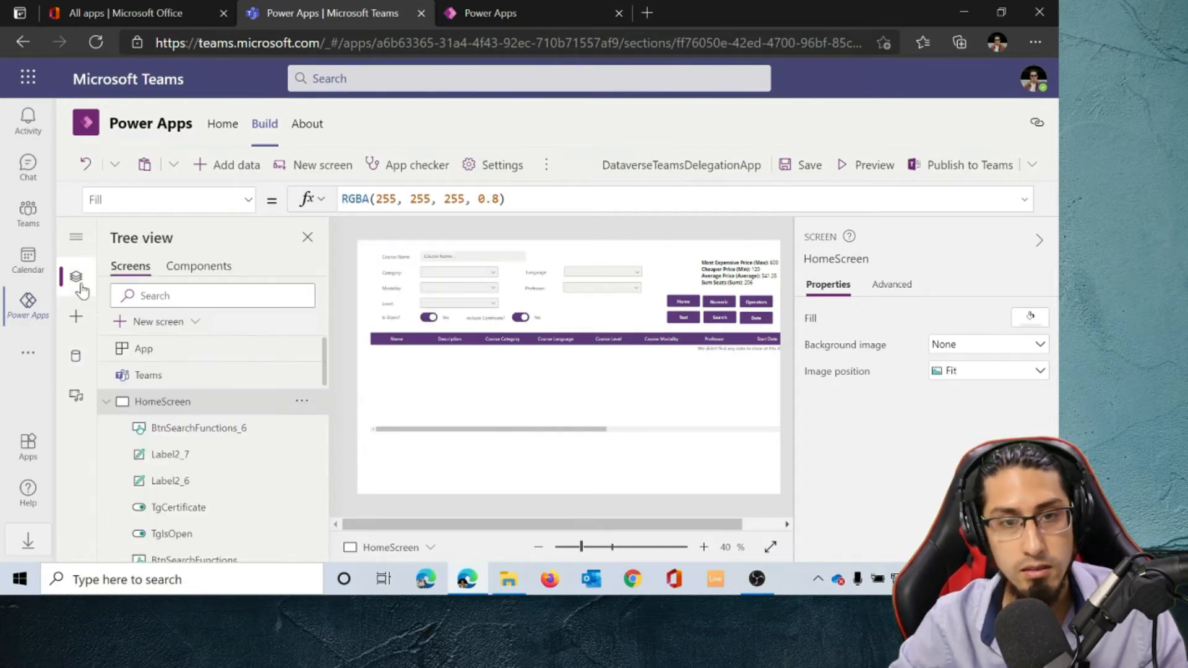
scroll(254, 390, "down", 2)
scroll(114, 365, "up", 2)
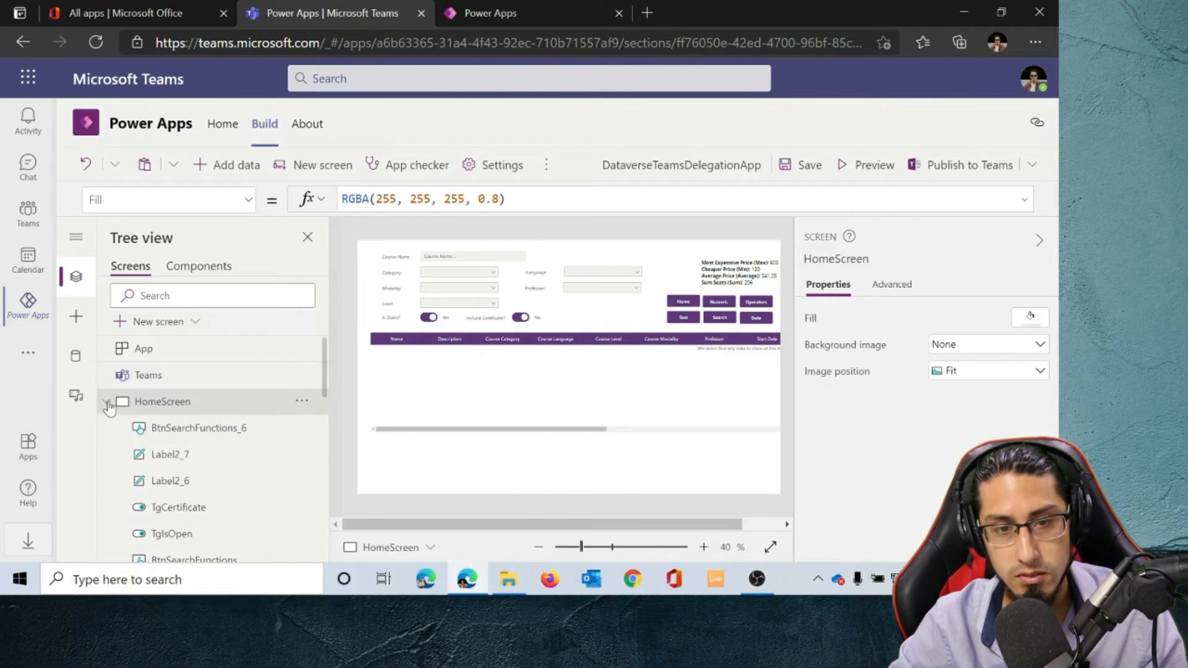
left_click(106, 403)
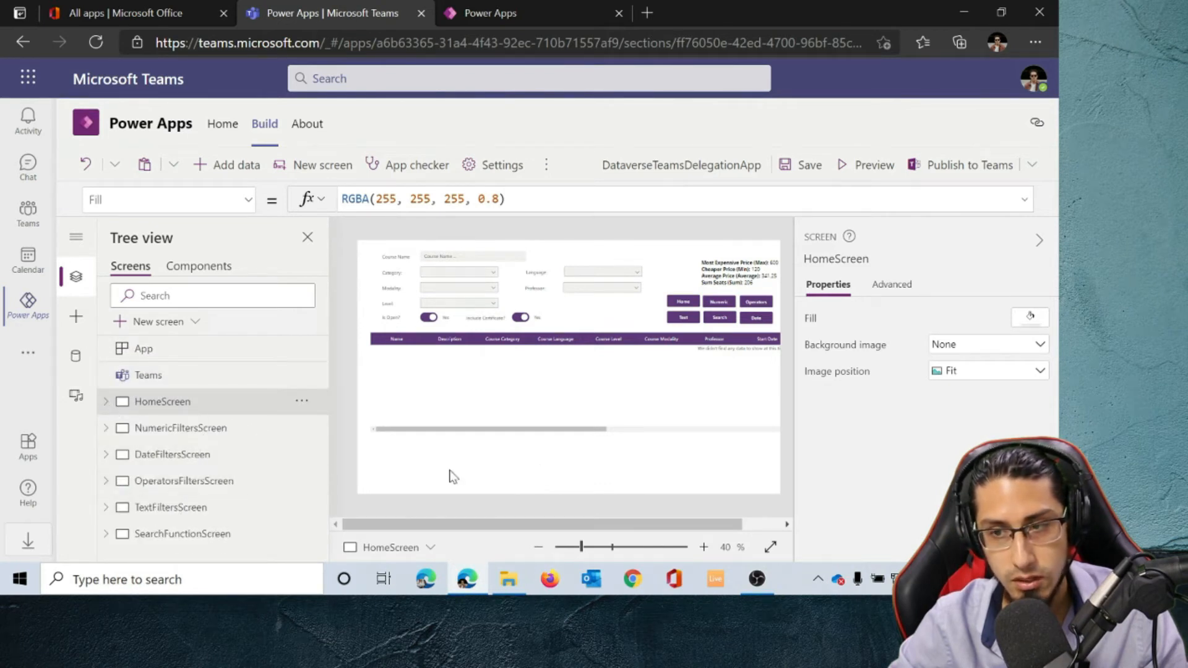
left_click(1031, 241)
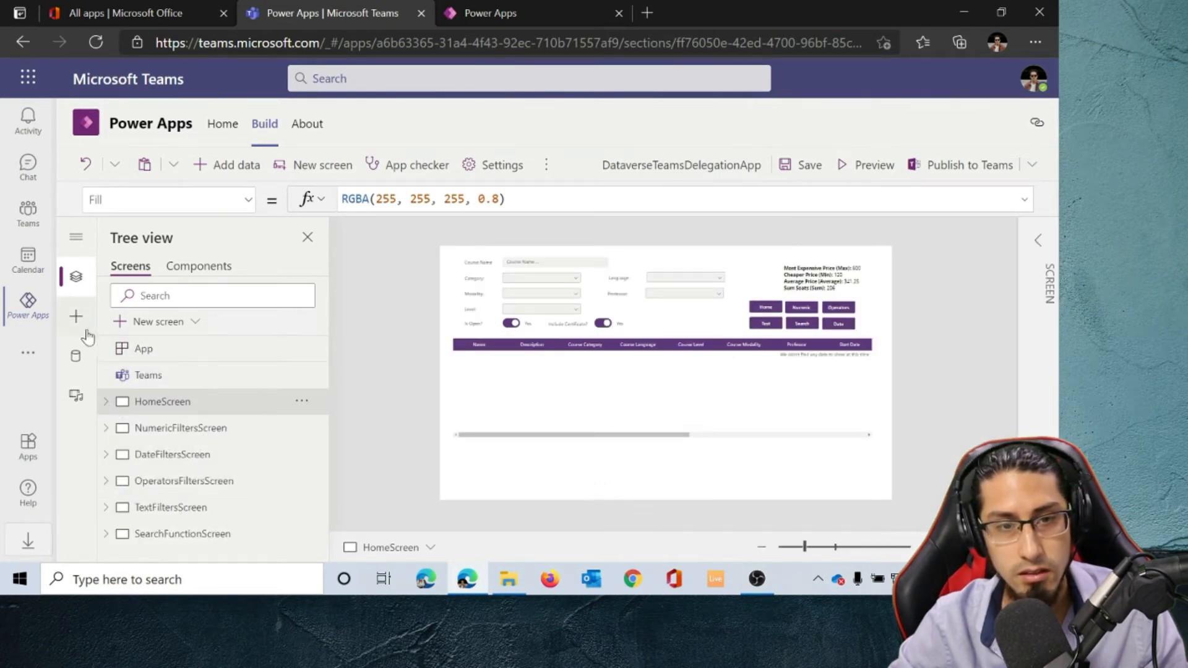
Examine the controls and control categories that can be inserted on HomeScreen
left_click(75, 316)
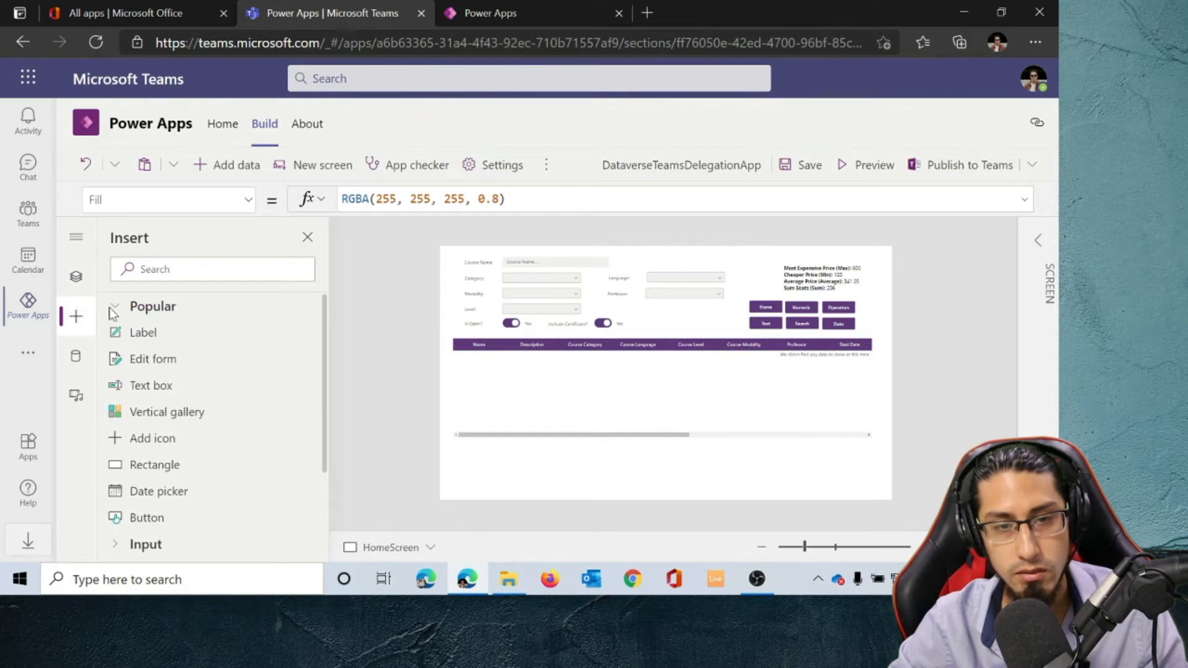
scroll(204, 396, "down", 3)
scroll(179, 434, "up", 1)
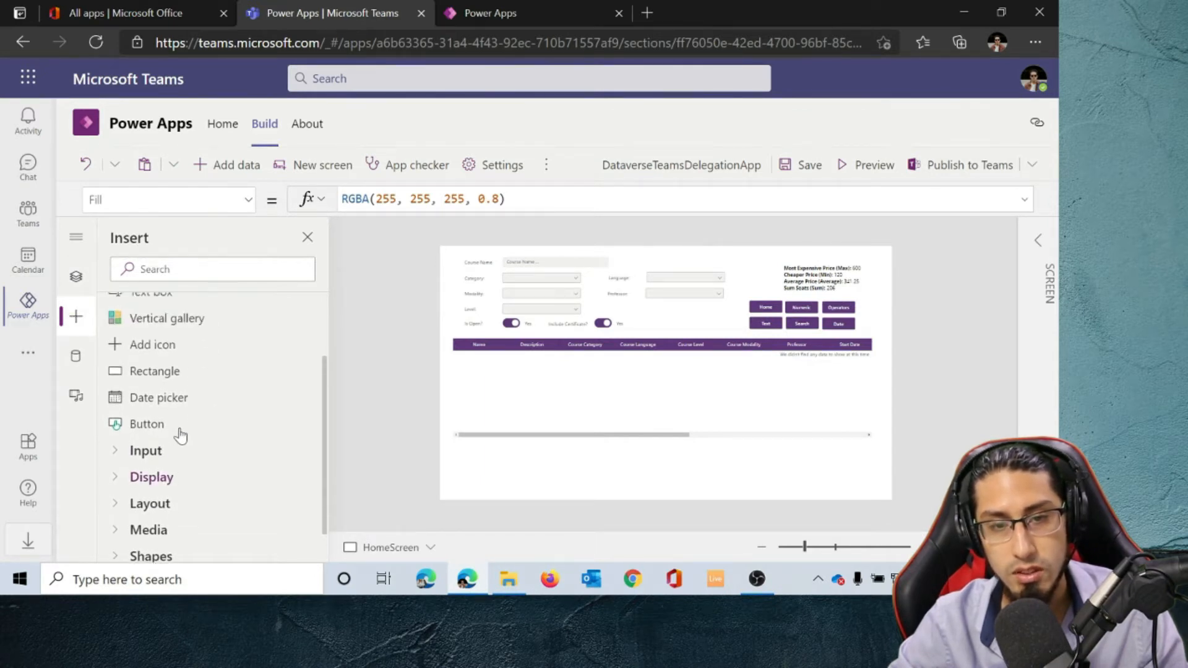
scroll(179, 434, "up", 3)
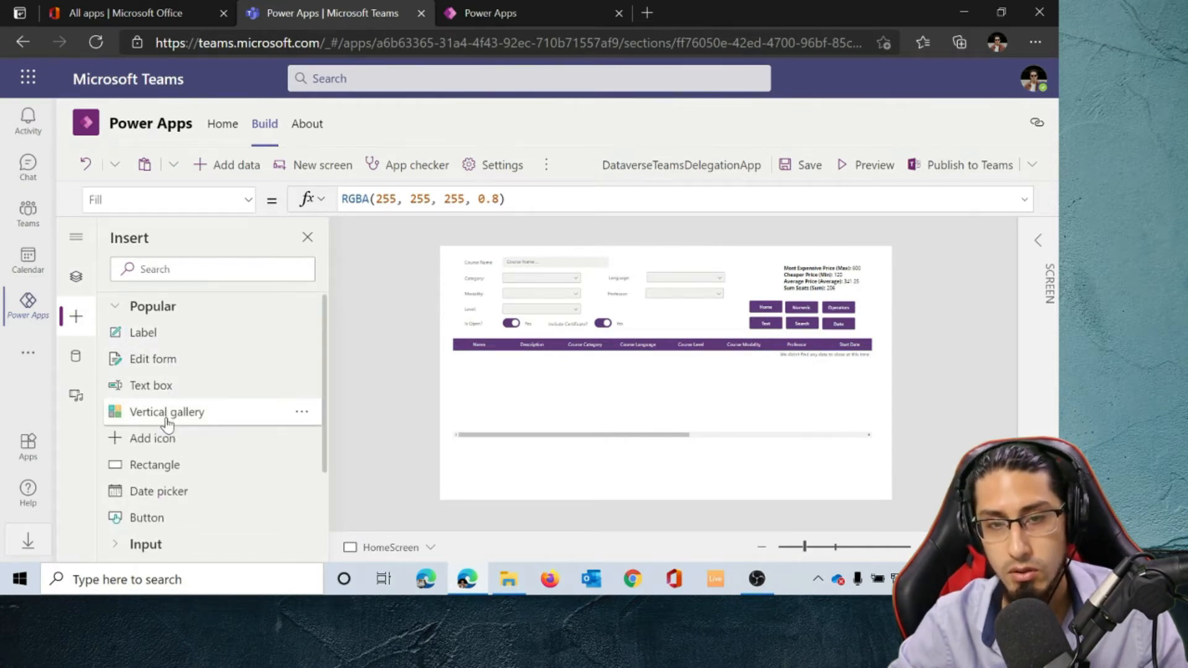
scroll(163, 425, "down", 3)
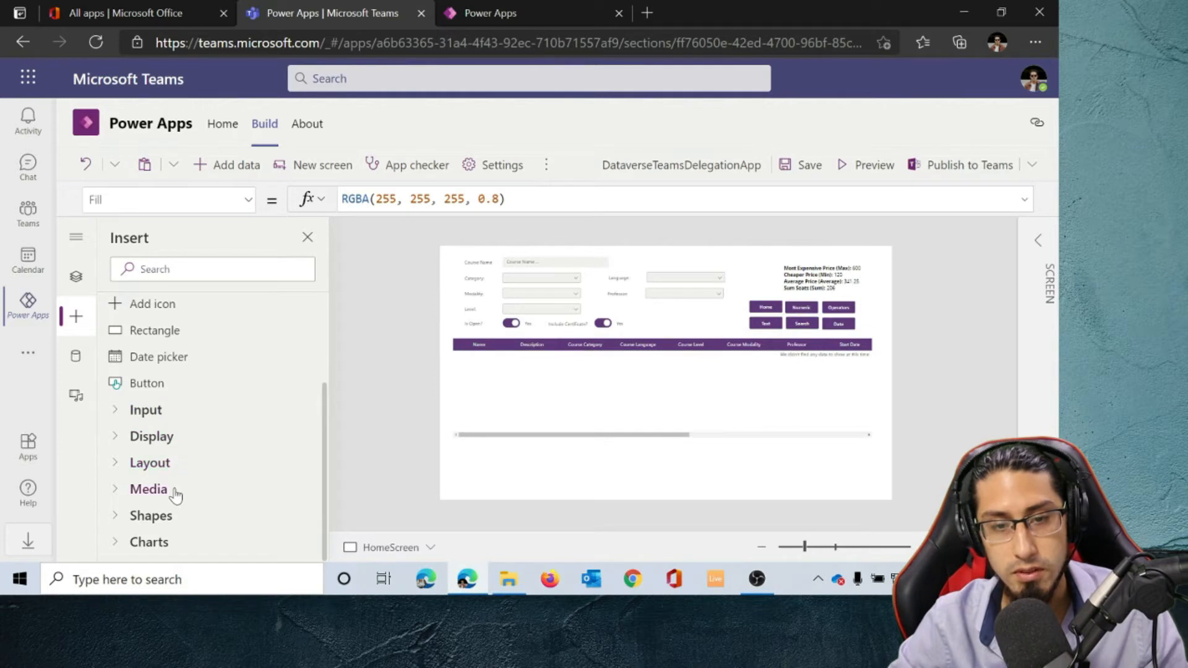
Examine the controls offered in the Shapes, Input and Display categories for HomeScreen, without inserting any
left_click(151, 516)
scroll(186, 476, "down", 6)
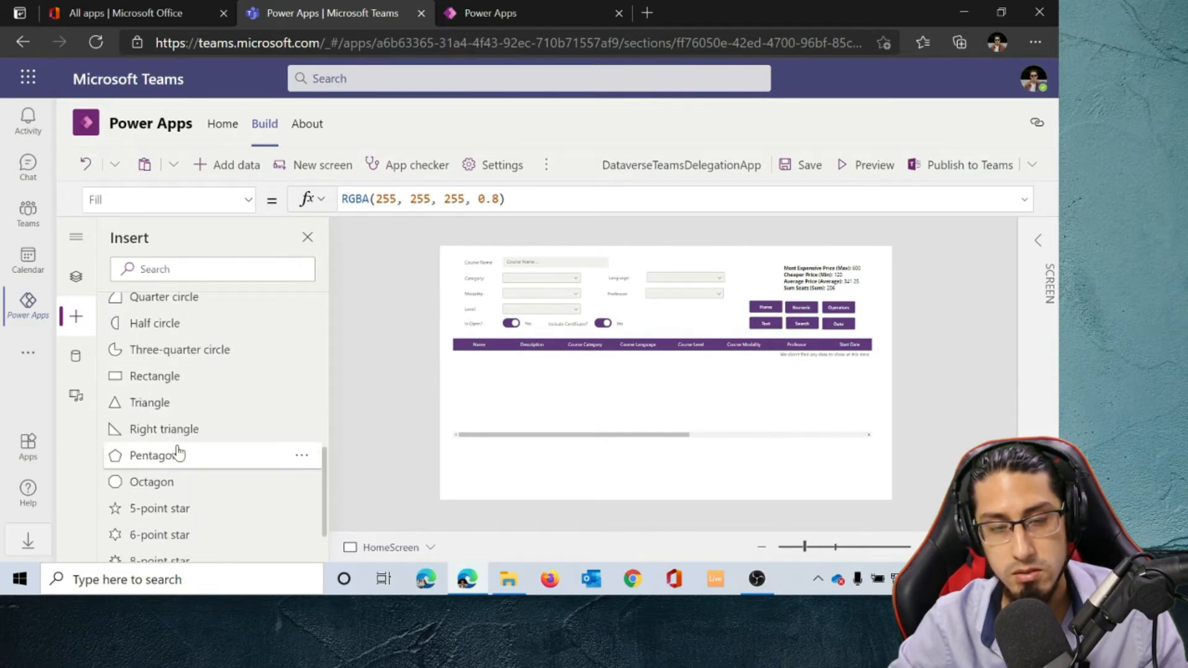
scroll(177, 460, "up", 5)
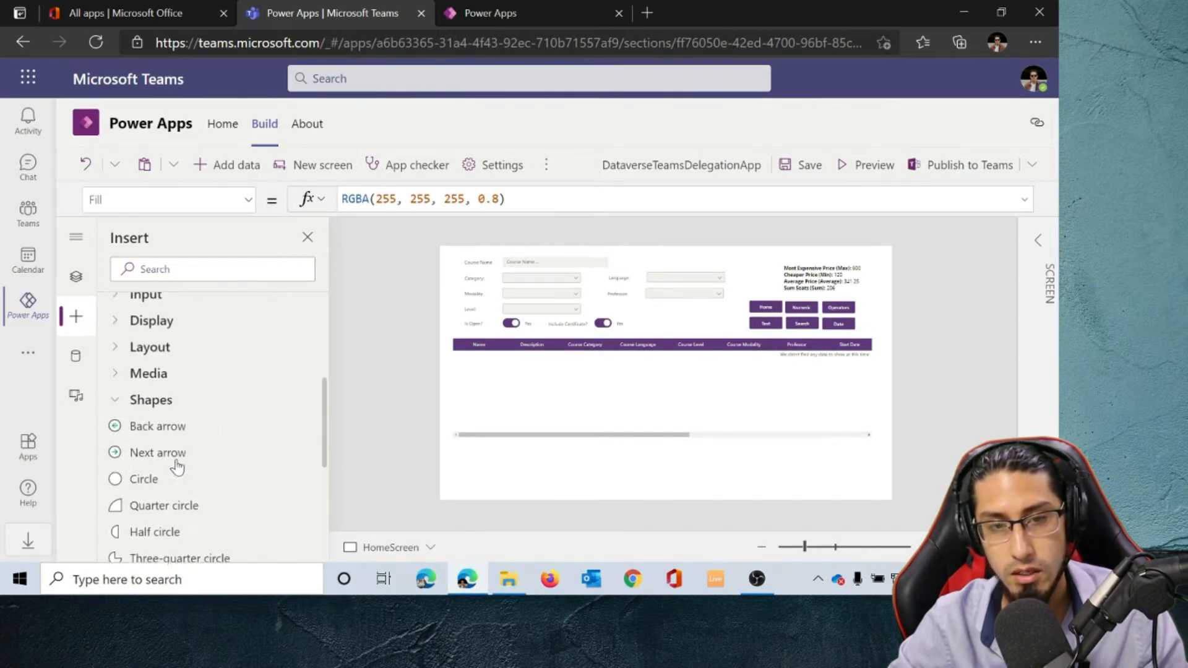
left_click(167, 405)
scroll(204, 383, "up", 4)
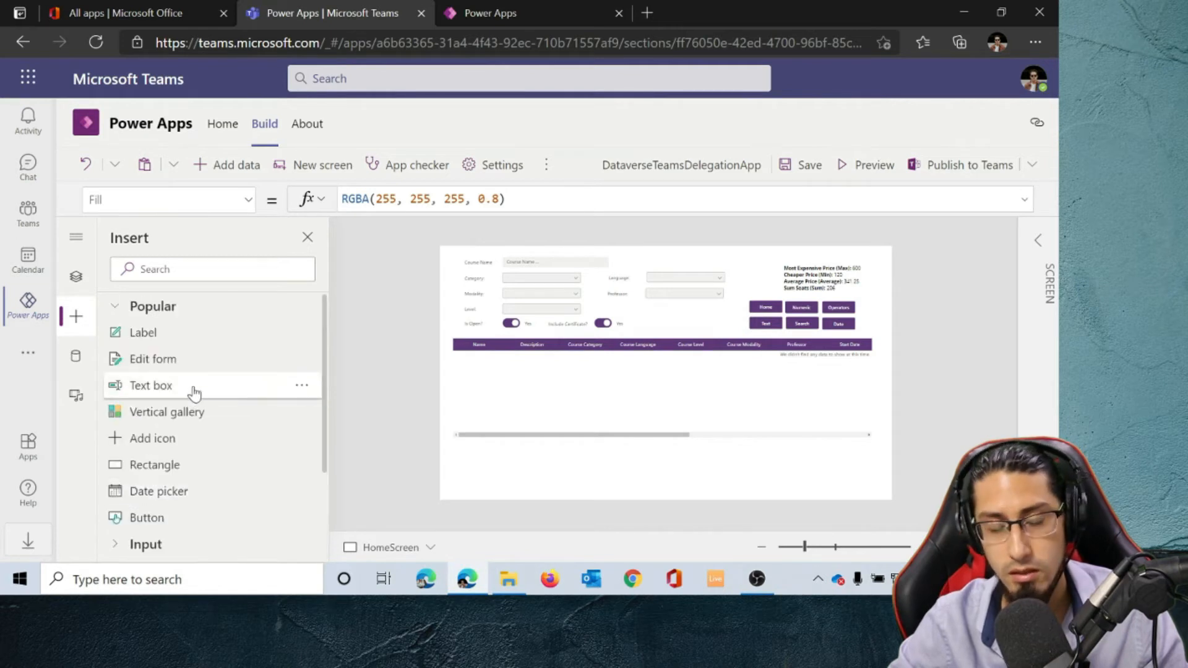
scroll(189, 427, "down", 5)
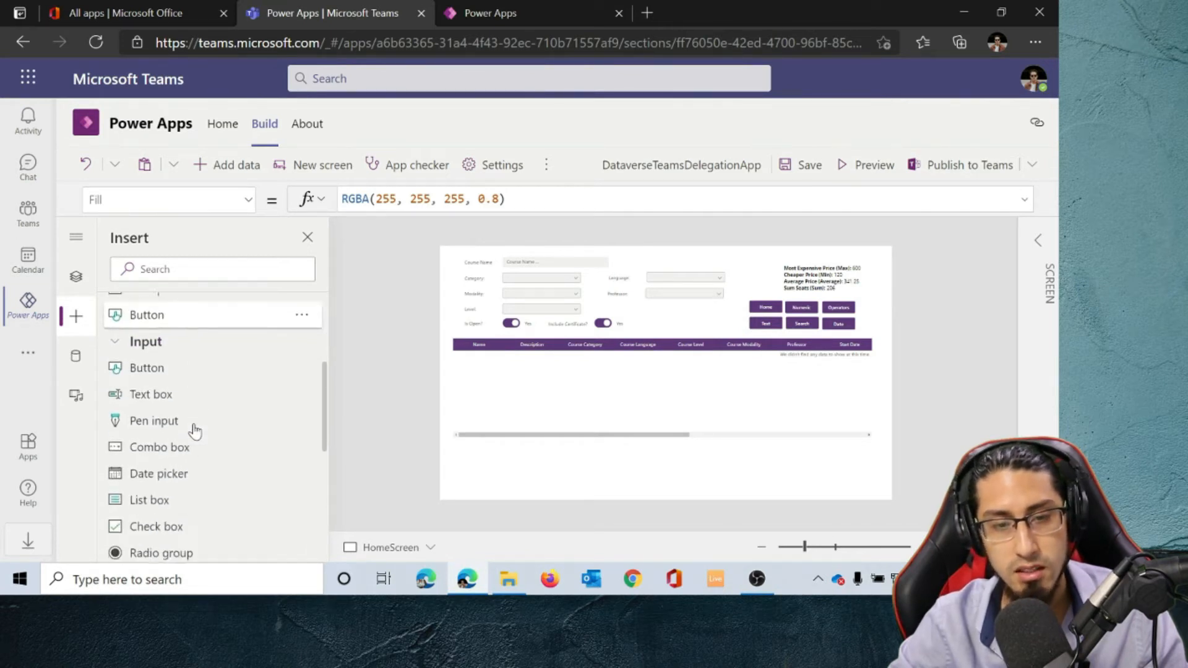
scroll(175, 495, "down", 4)
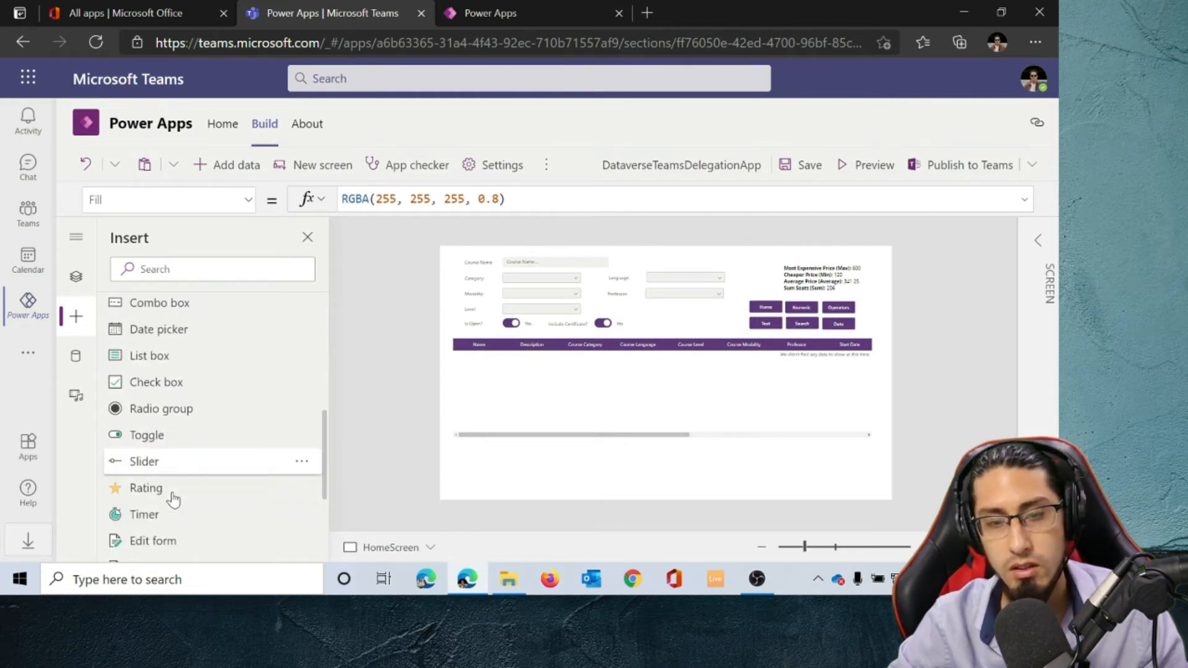
scroll(178, 433, "up", 3)
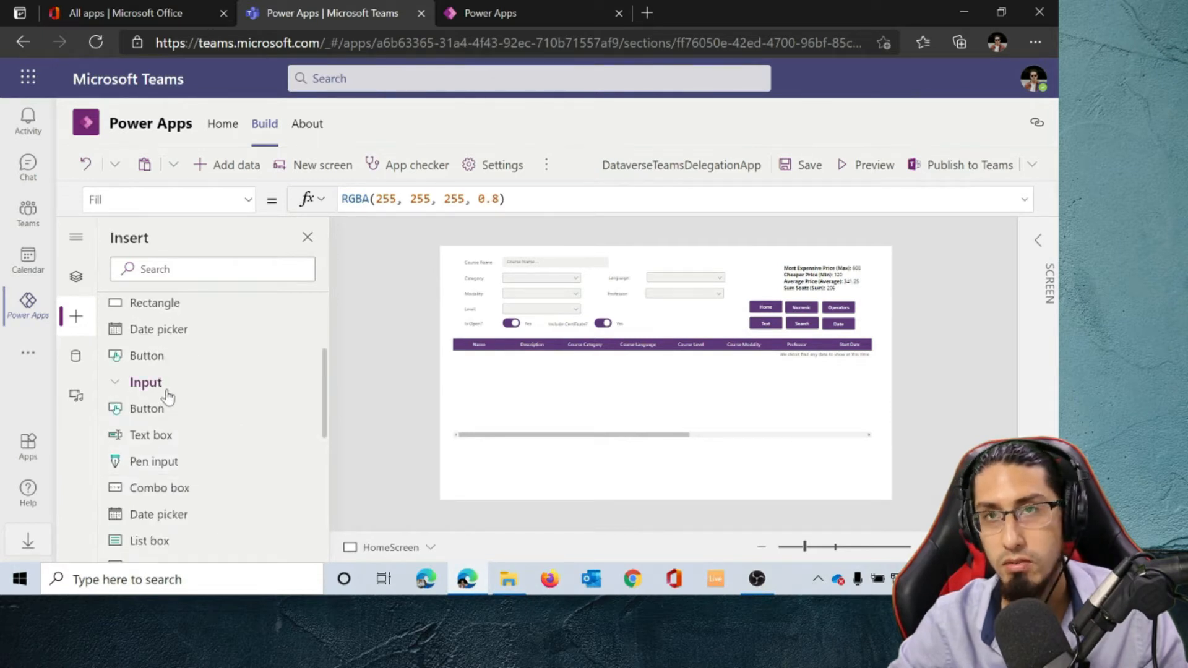
scroll(181, 407, "down", 2)
scroll(181, 407, "down", 3)
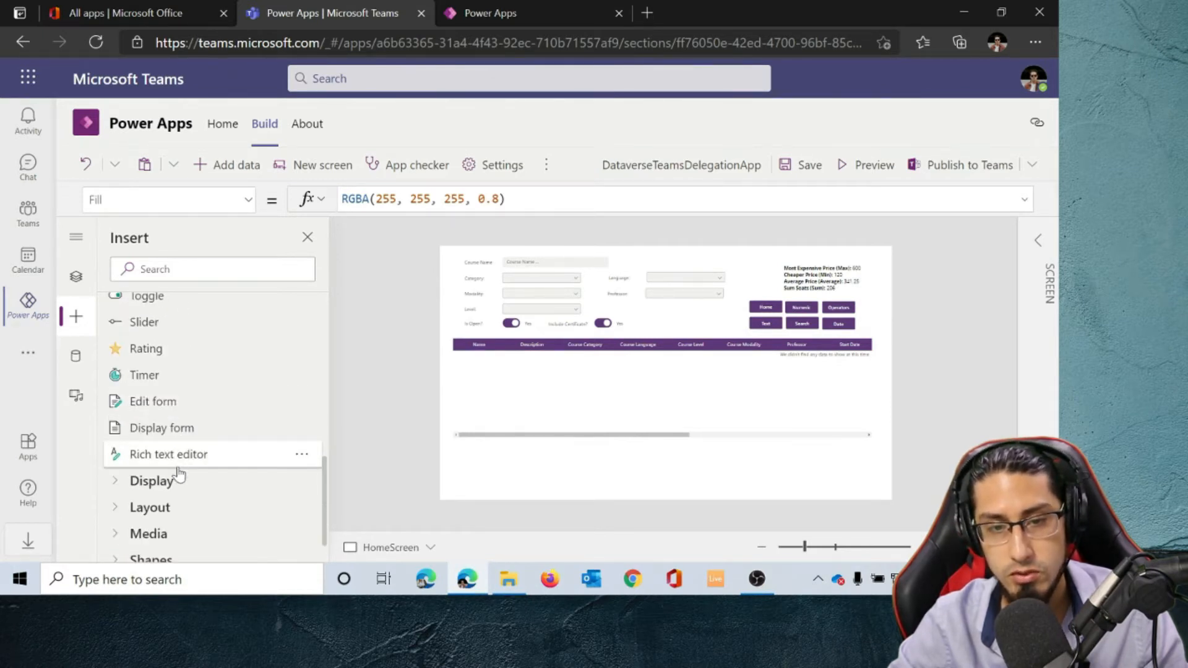
left_click(165, 482)
scroll(191, 485, "down", 3)
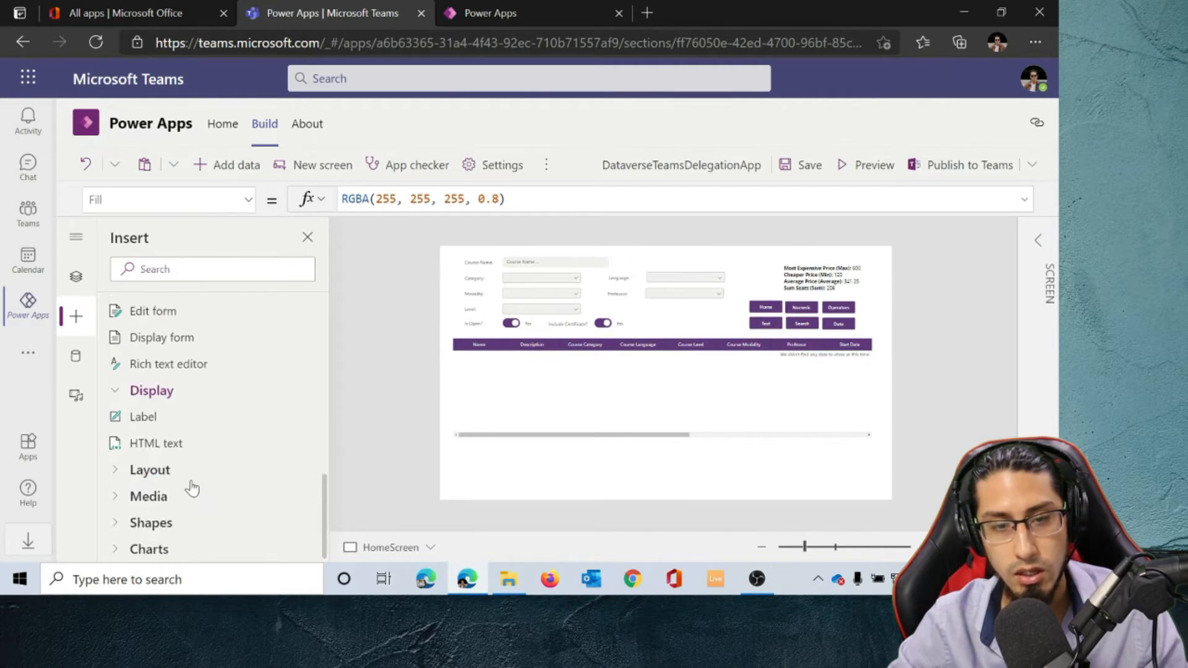
Select the whole course data table on HomeScreen and bring back the tree of screens and controls
left_click(603, 436)
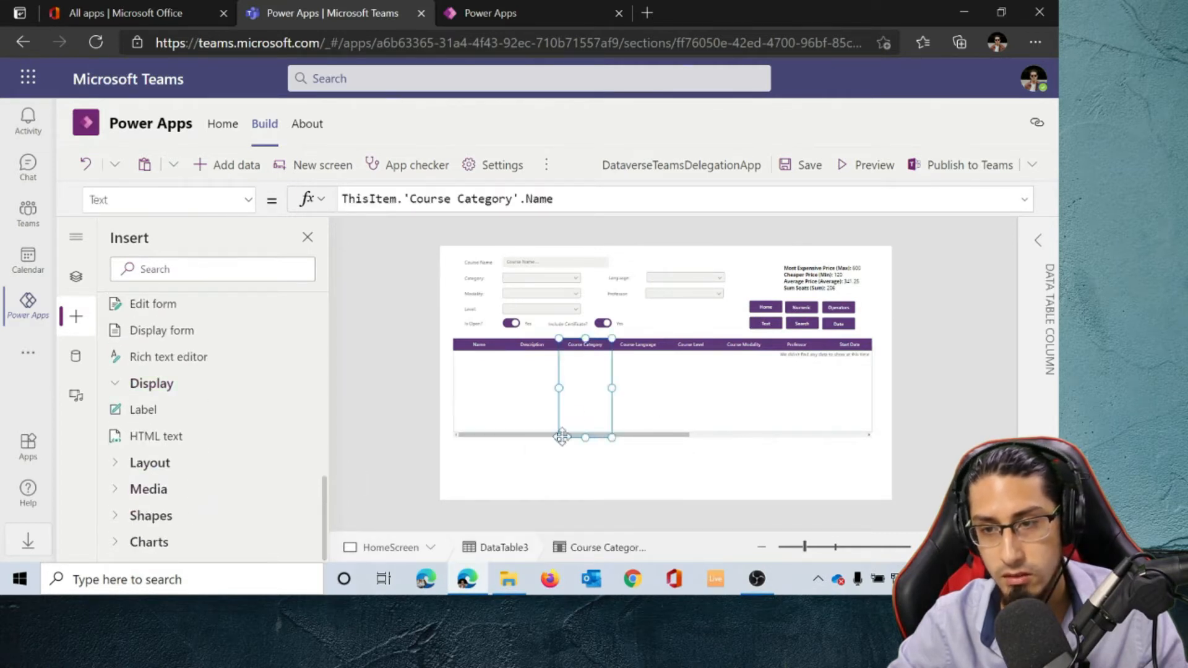
left_click(518, 460)
left_click(525, 438)
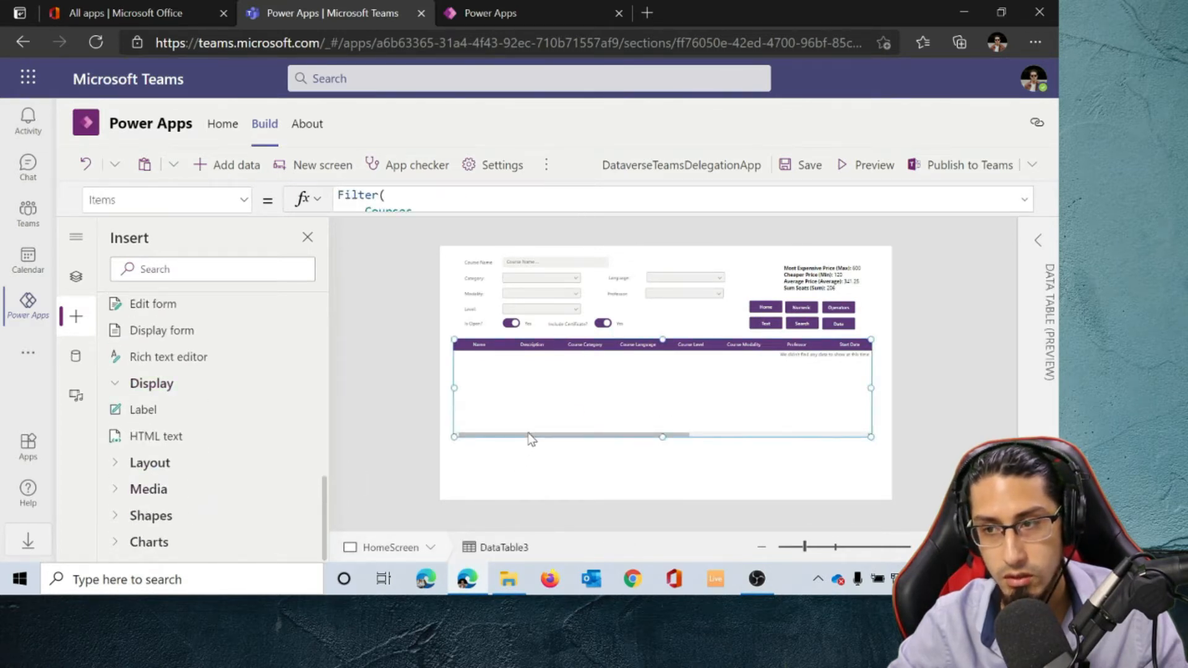
scroll(181, 374, "up", 5)
left_click(76, 275)
left_click(591, 470)
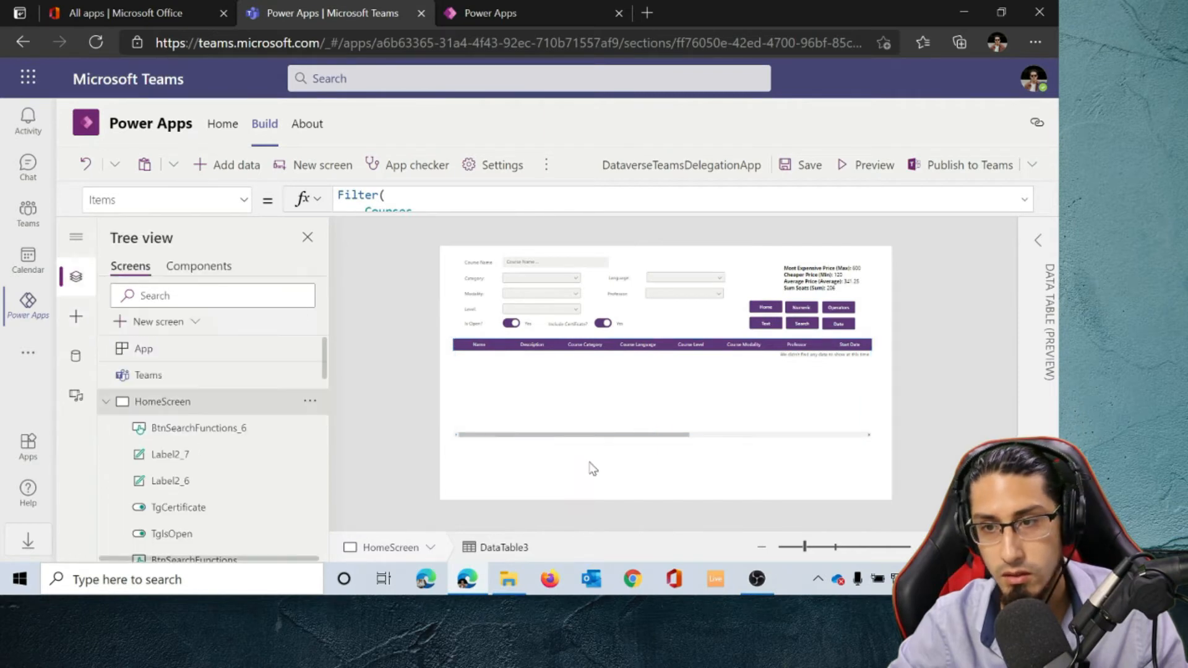
Preview HomeScreen so the course records load, return to editing, and enlarge the canvas view
key("F5")
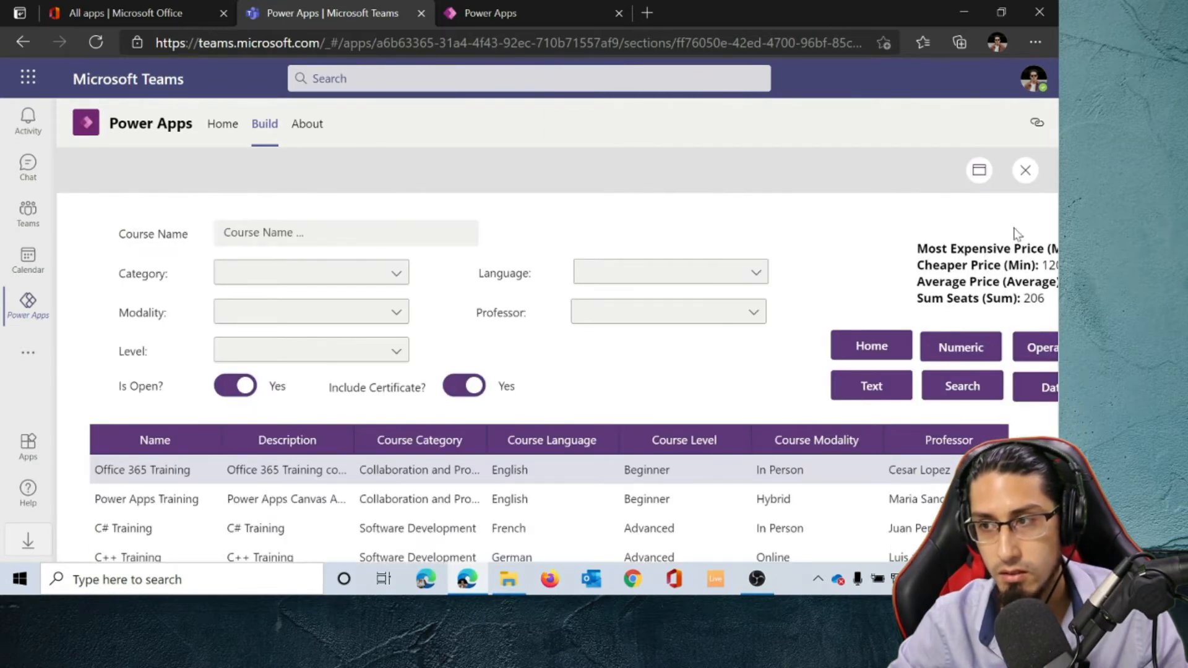
scroll(1016, 234, "down", 3)
key("Escape")
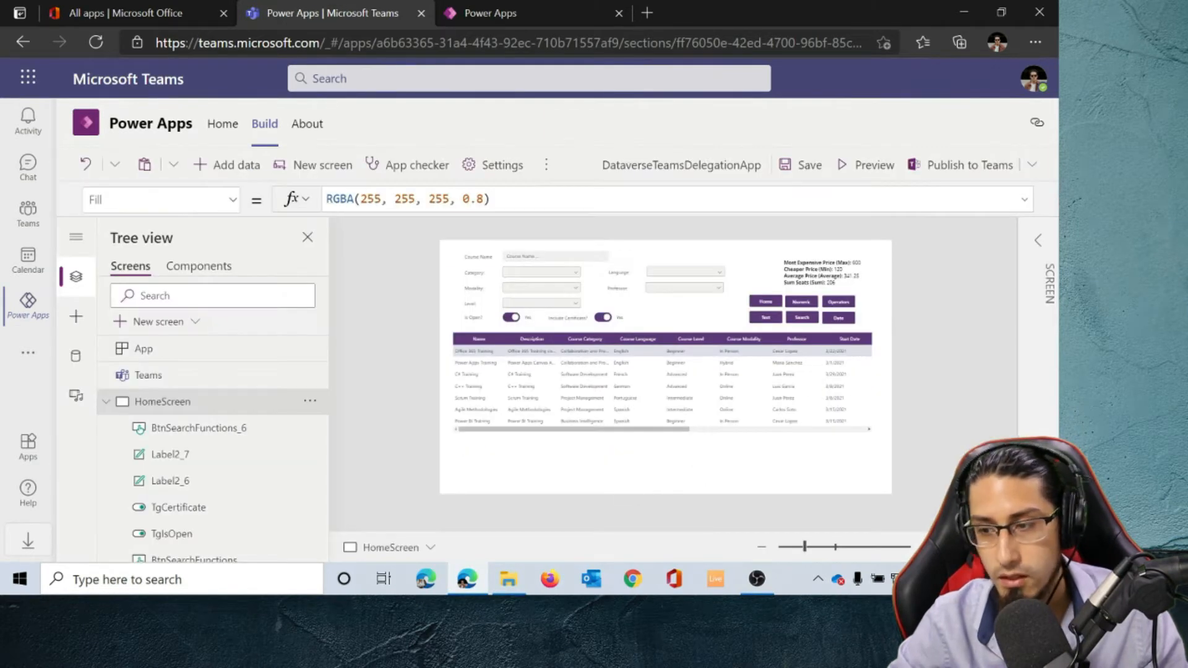
left_click(926, 547)
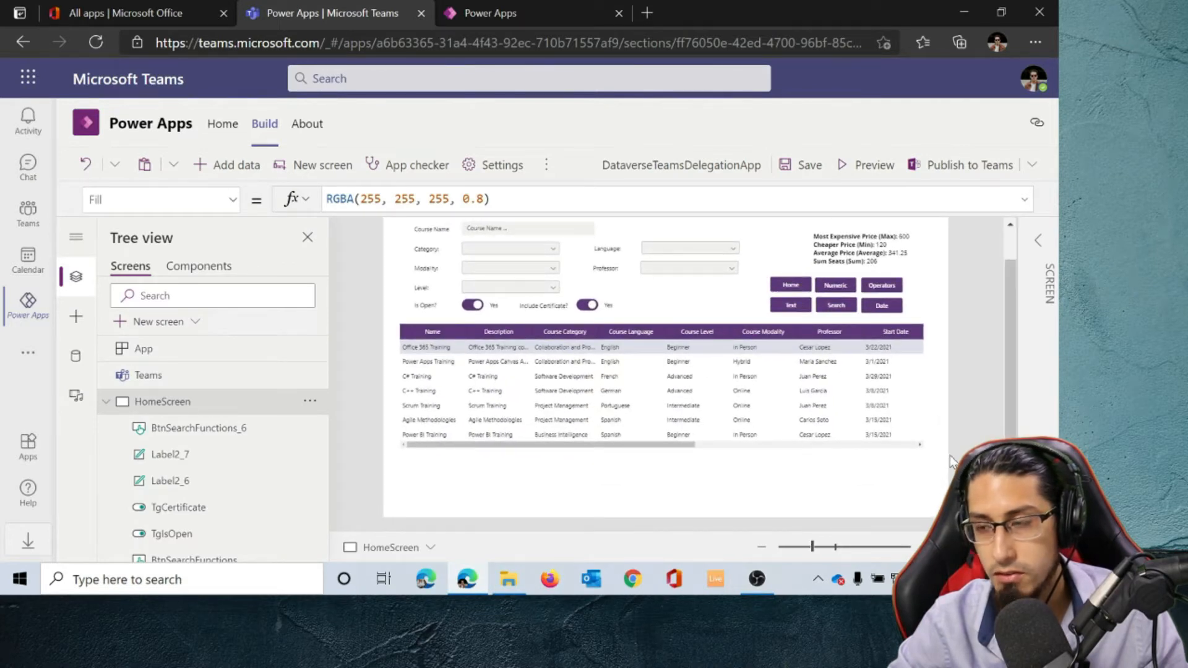
scroll(951, 460, "up", 1)
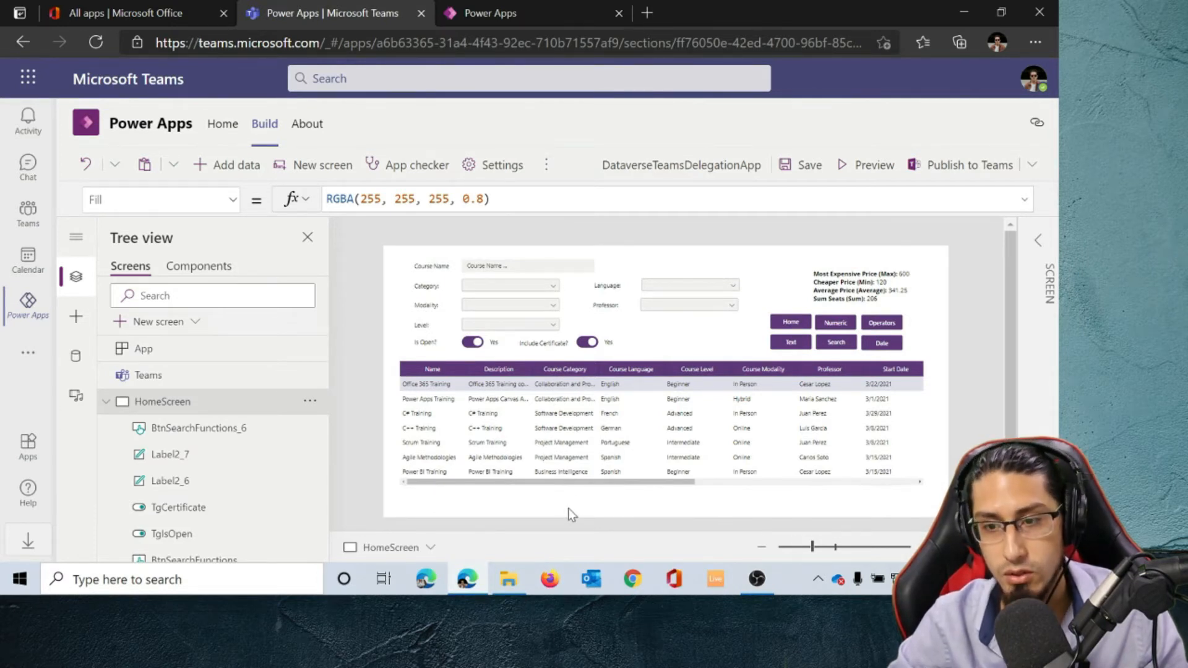
View the data source in the Items formula of HomeScreen's Category combo box, leaving it unedited
left_click(592, 480)
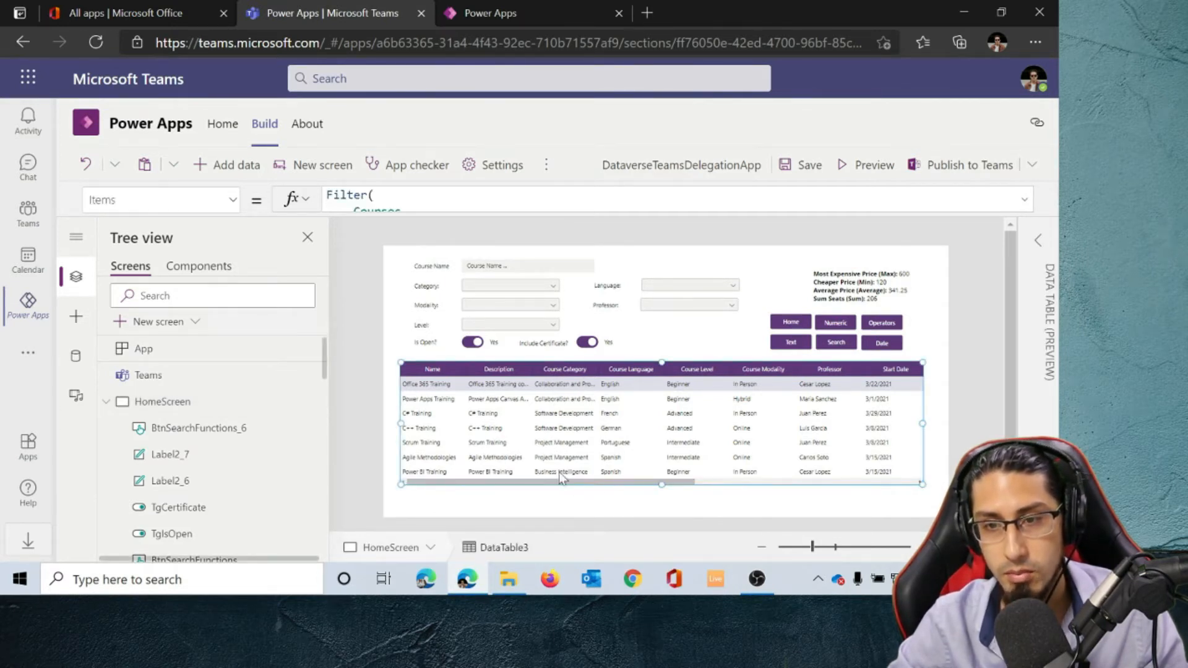
left_click(532, 287)
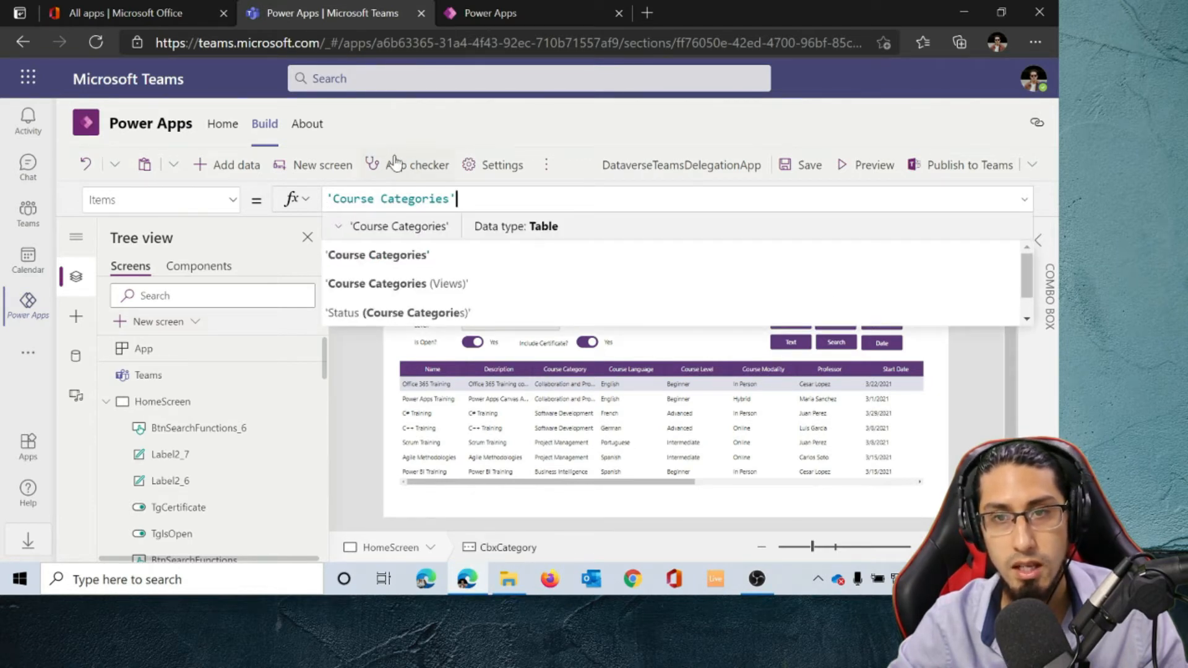
left_click(365, 396)
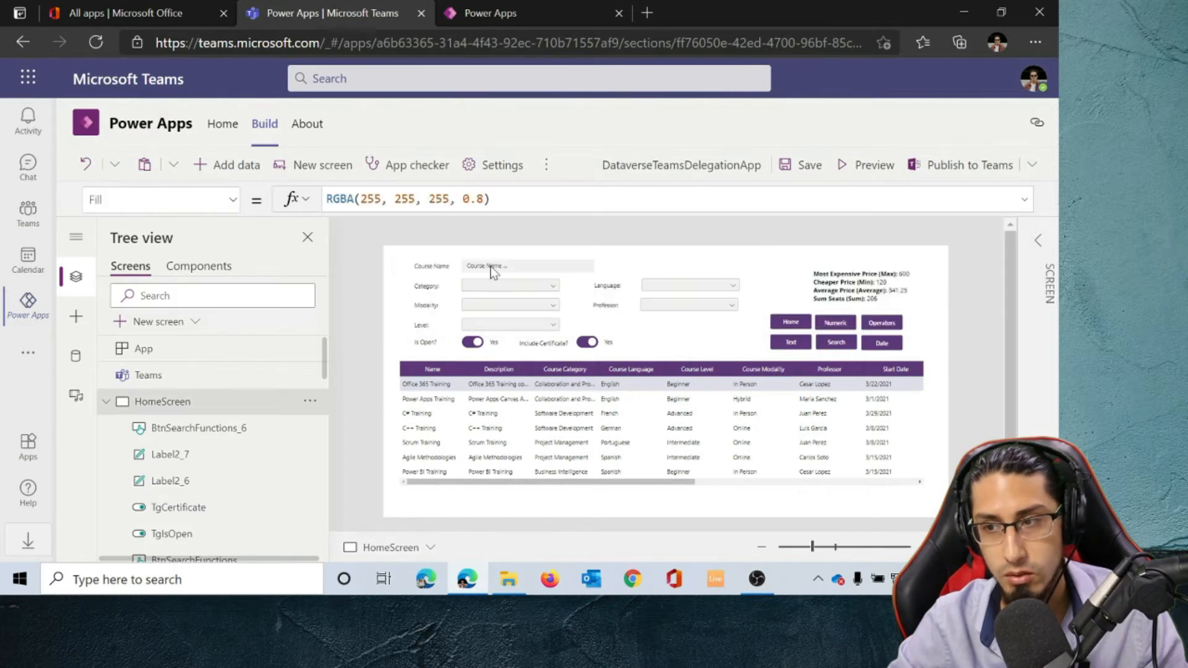
Examine the expanded Items formula of HomeScreen's course data table, including its Courses source and category filter, and collapse the formula and the screen's controls
left_click(506, 486)
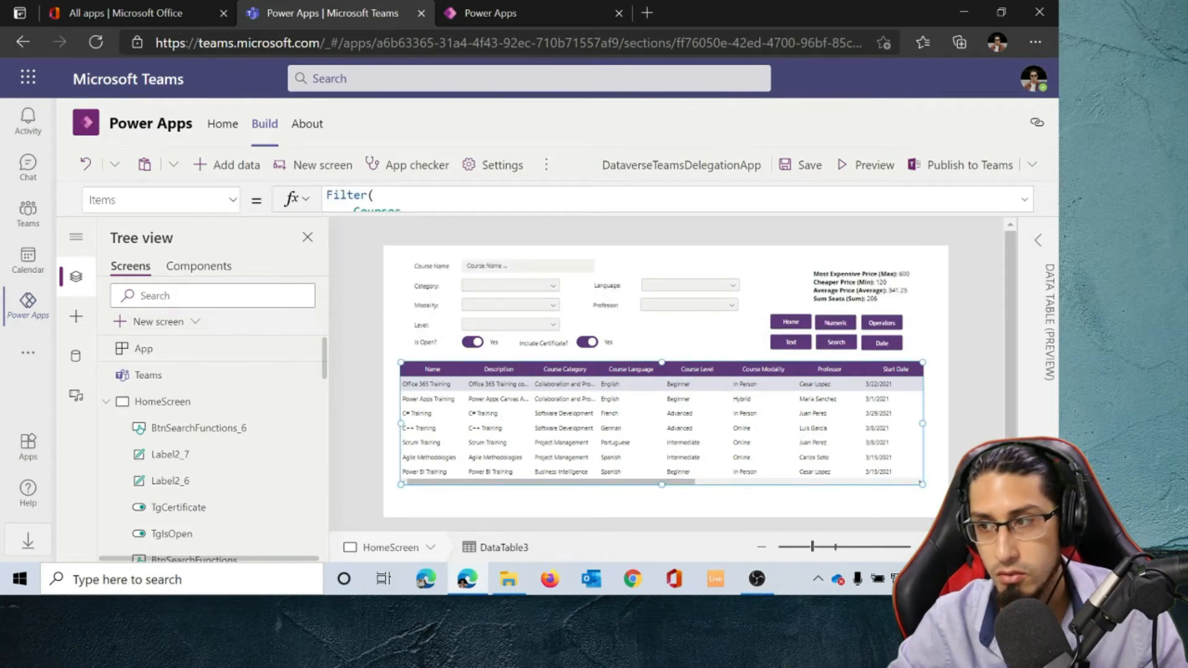
left_click(1024, 199)
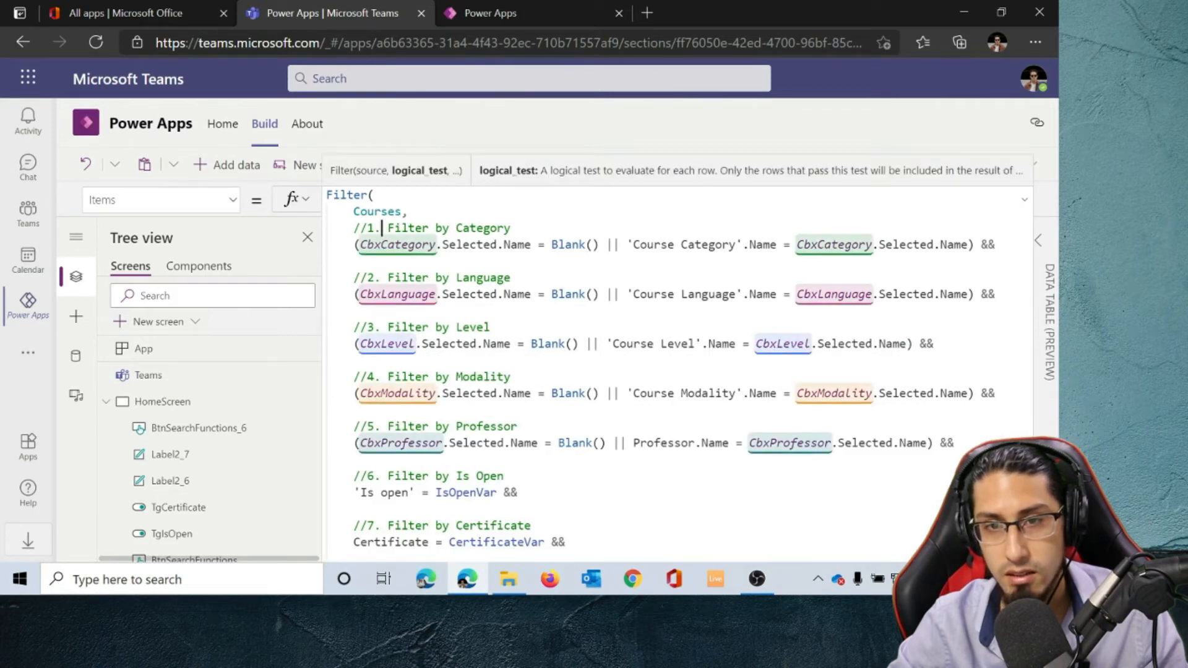
left_click_drag(348, 211, 354, 459)
left_click(354, 459)
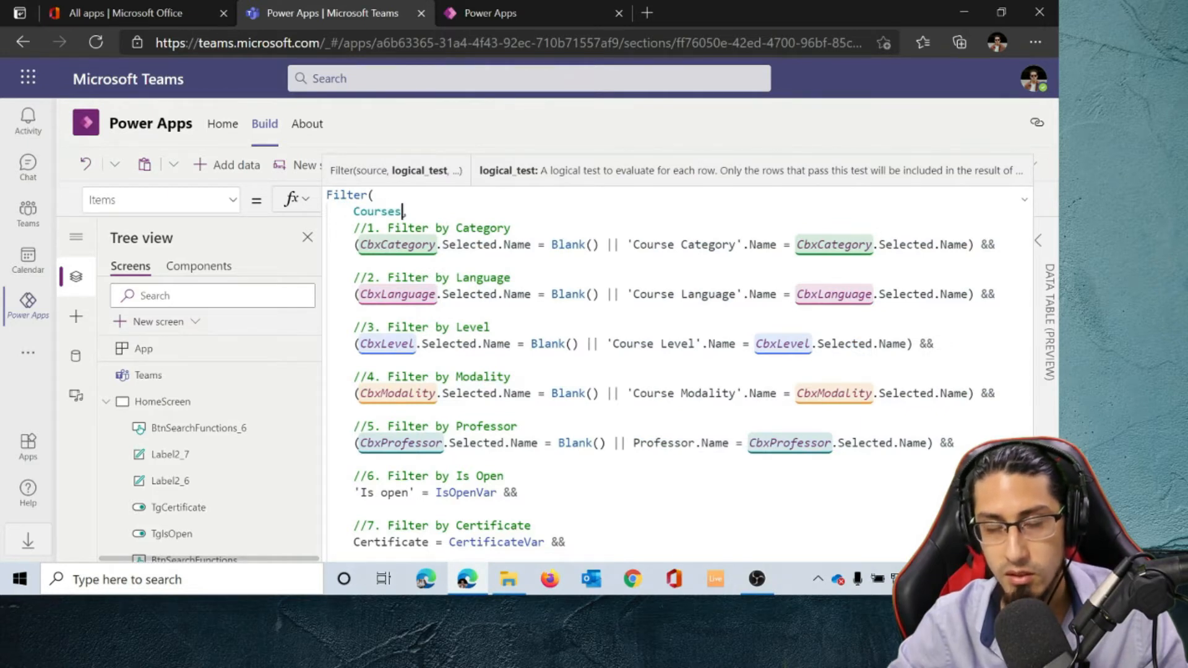
left_click_drag(402, 211, 354, 212)
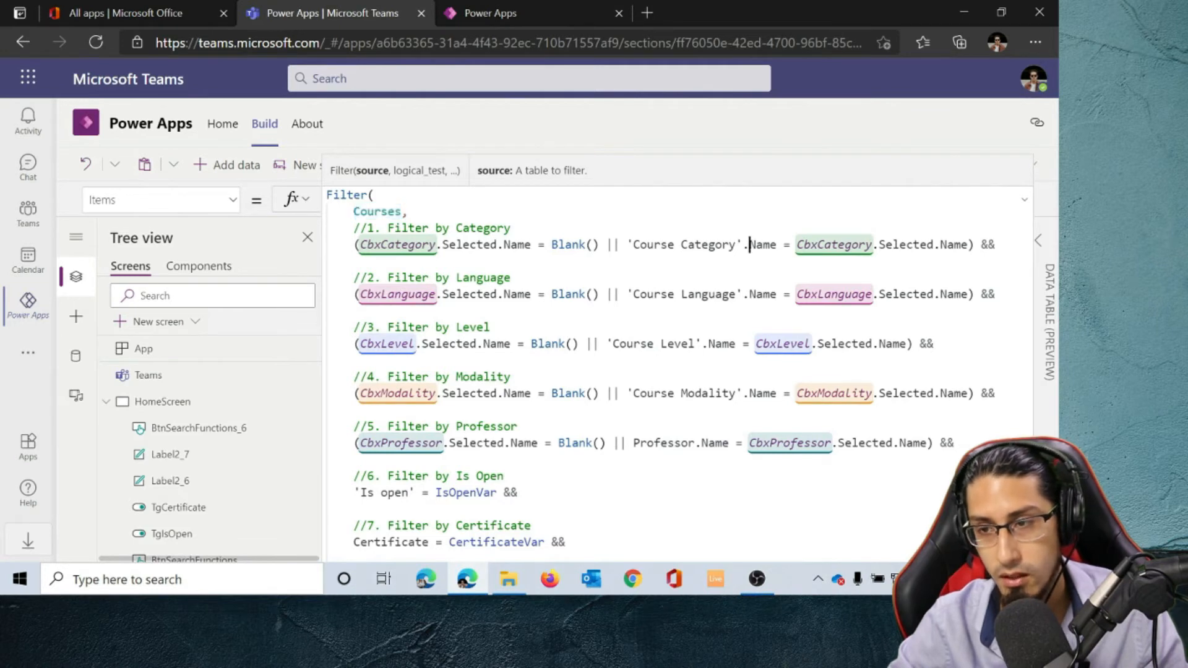
left_click_drag(748, 244, 777, 244)
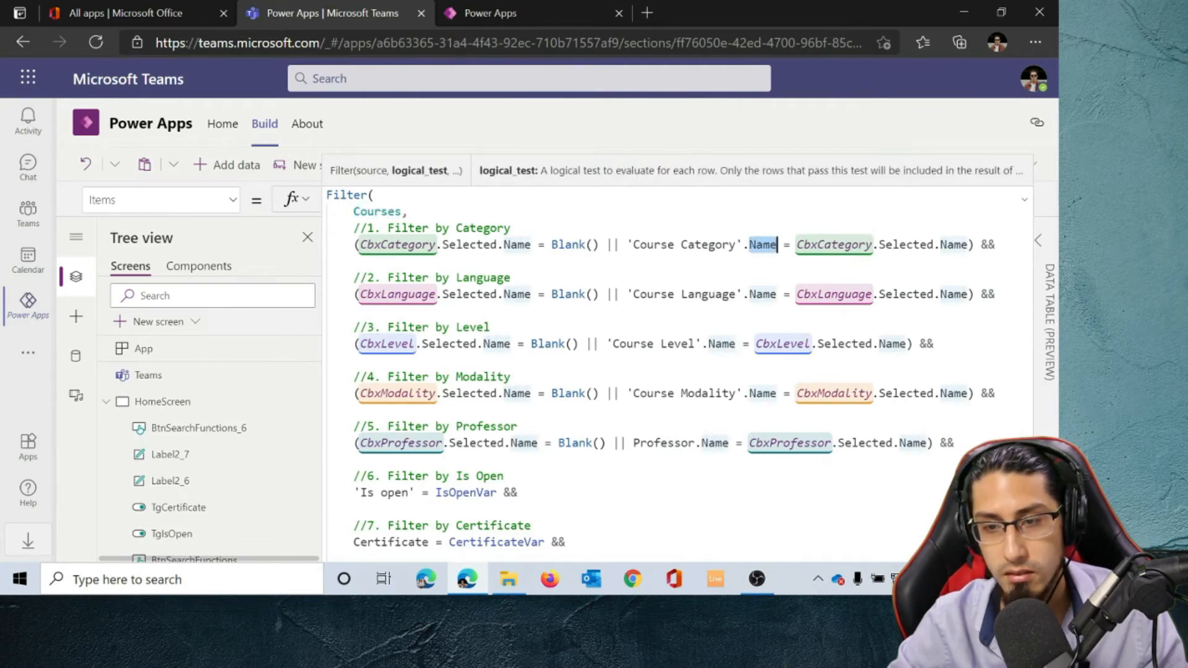
left_click(354, 409)
left_click(1025, 199)
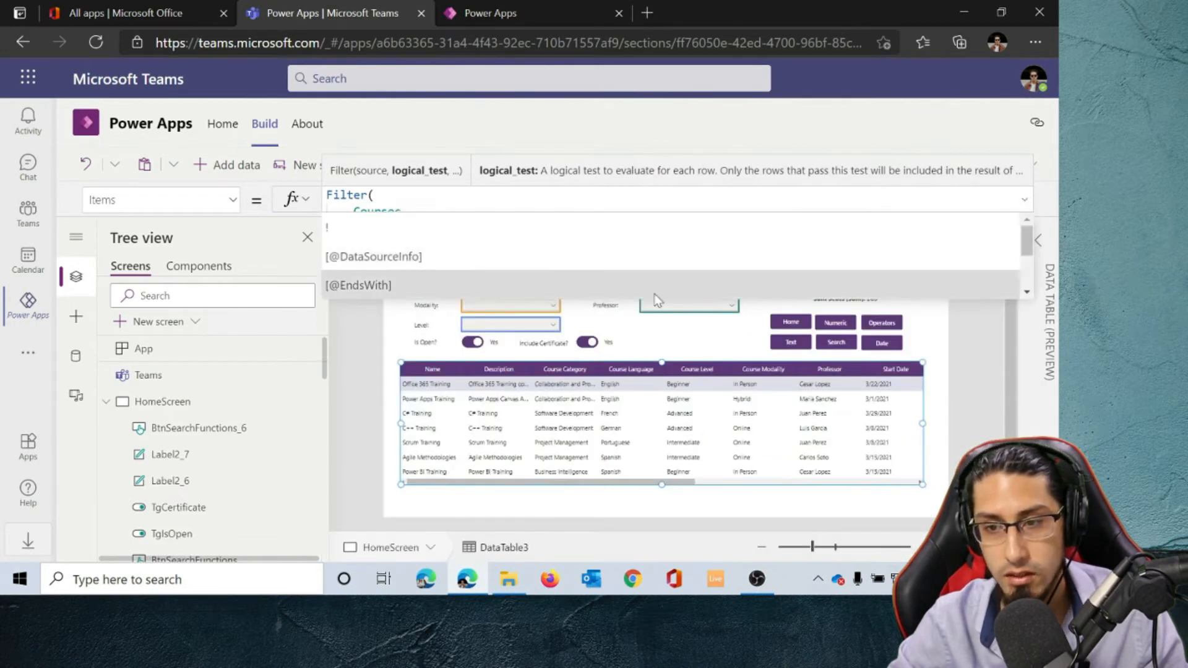
left_click(785, 514)
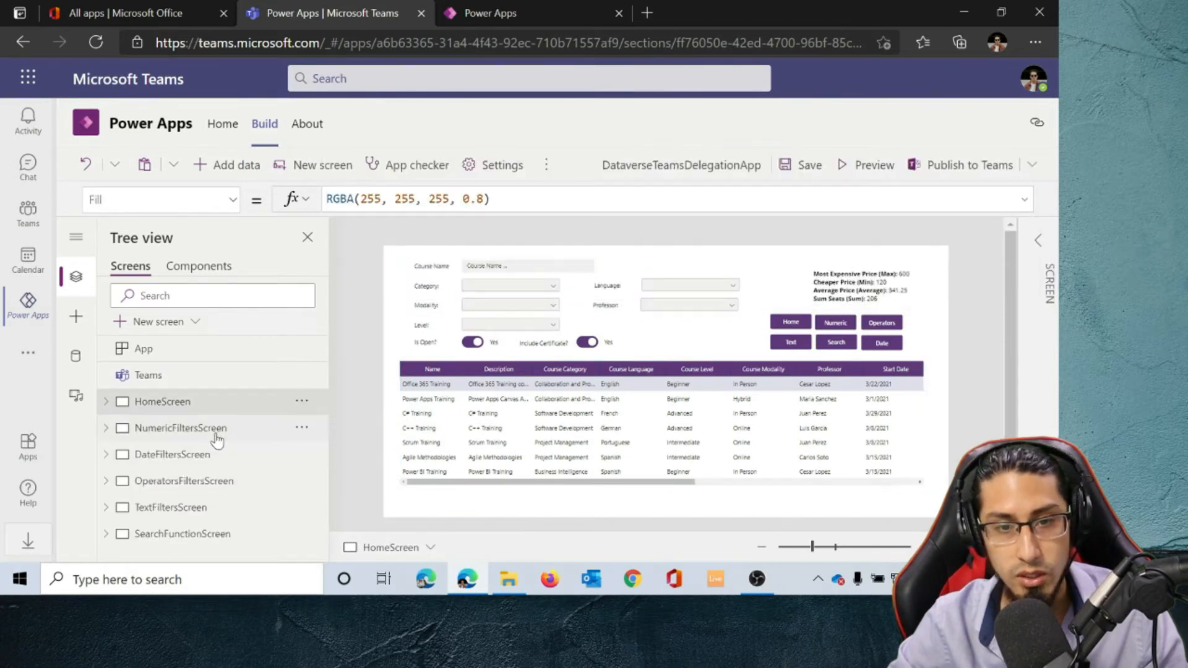
Examine the full Items formula of the data table on NumericFiltersScreen, and collapse the formula and the screen's controls
left_click(213, 431)
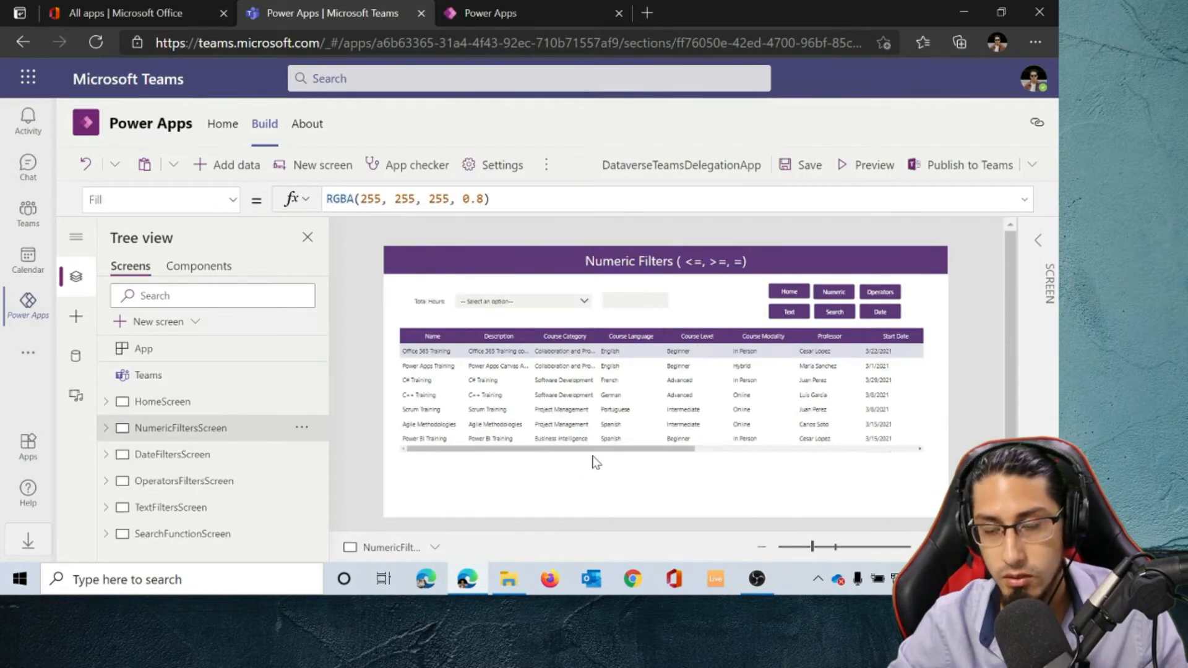
left_click(622, 450)
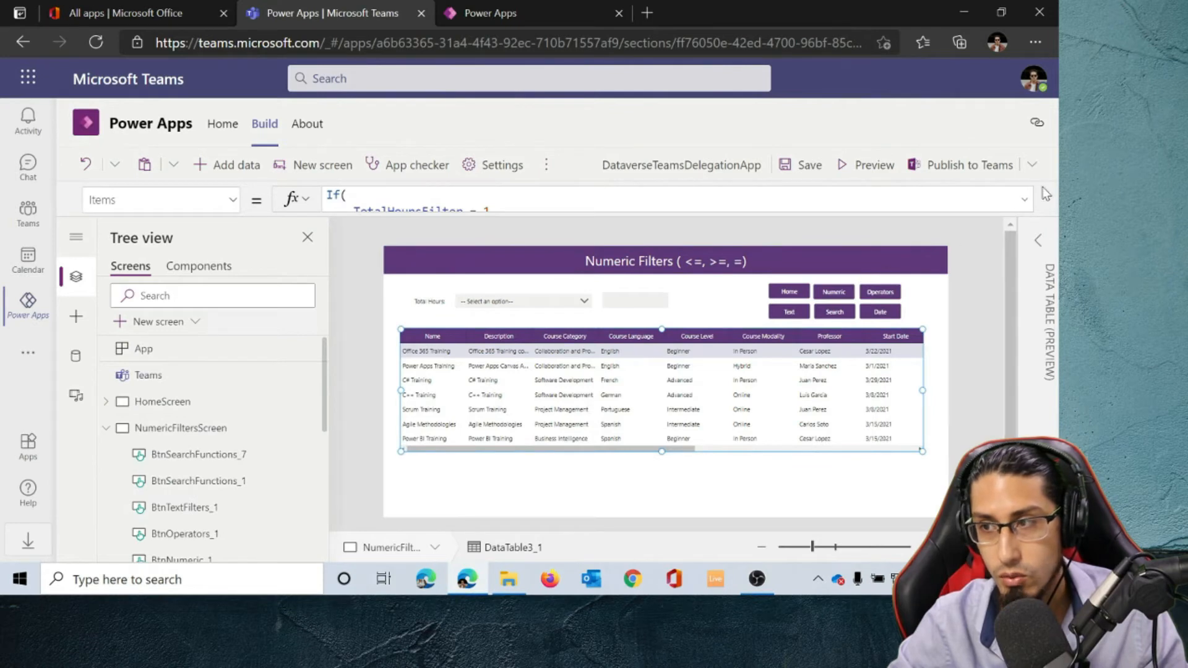
left_click(1024, 199)
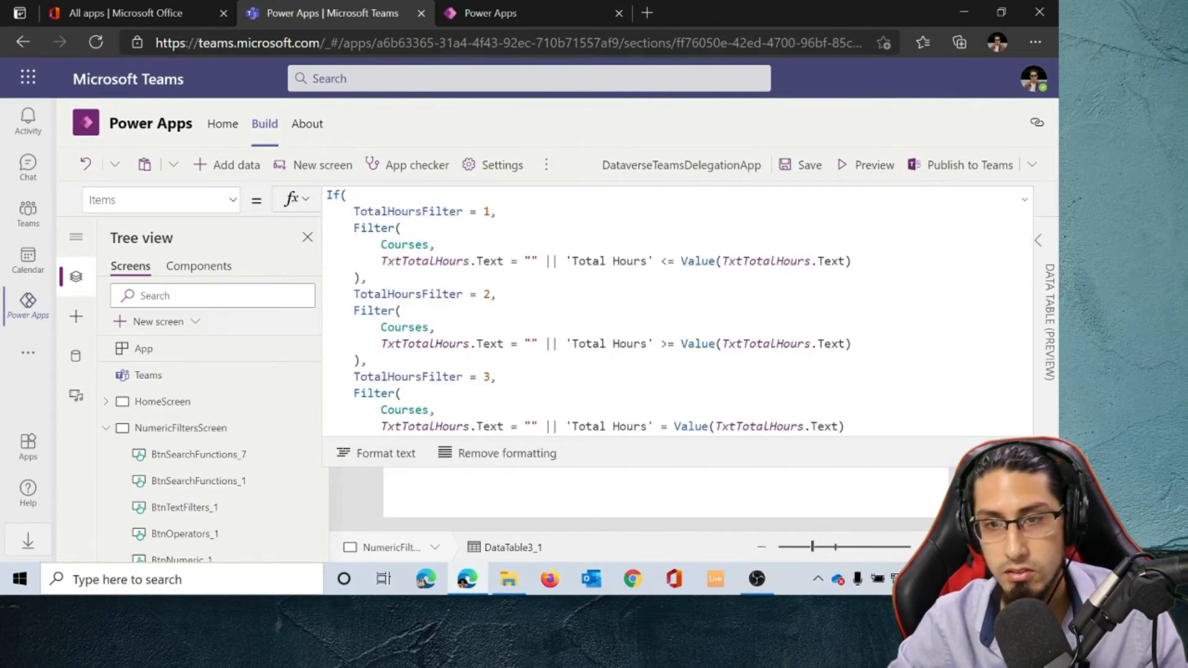
left_click(387, 244)
scroll(387, 244, "down", 3)
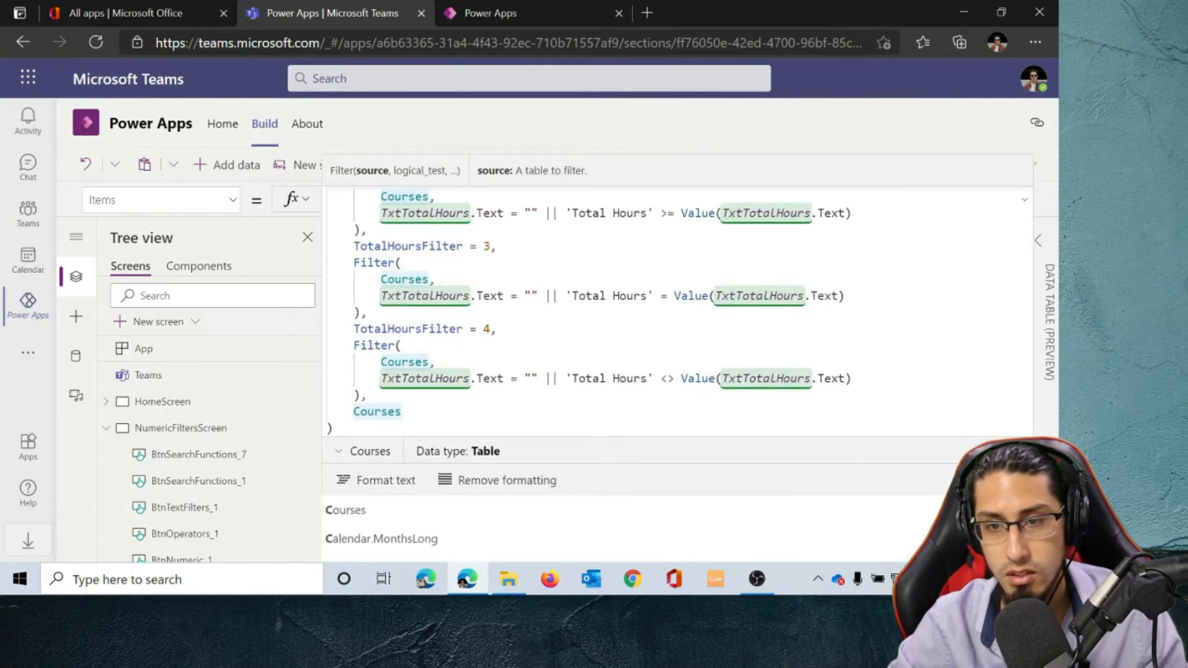
left_click(403, 412)
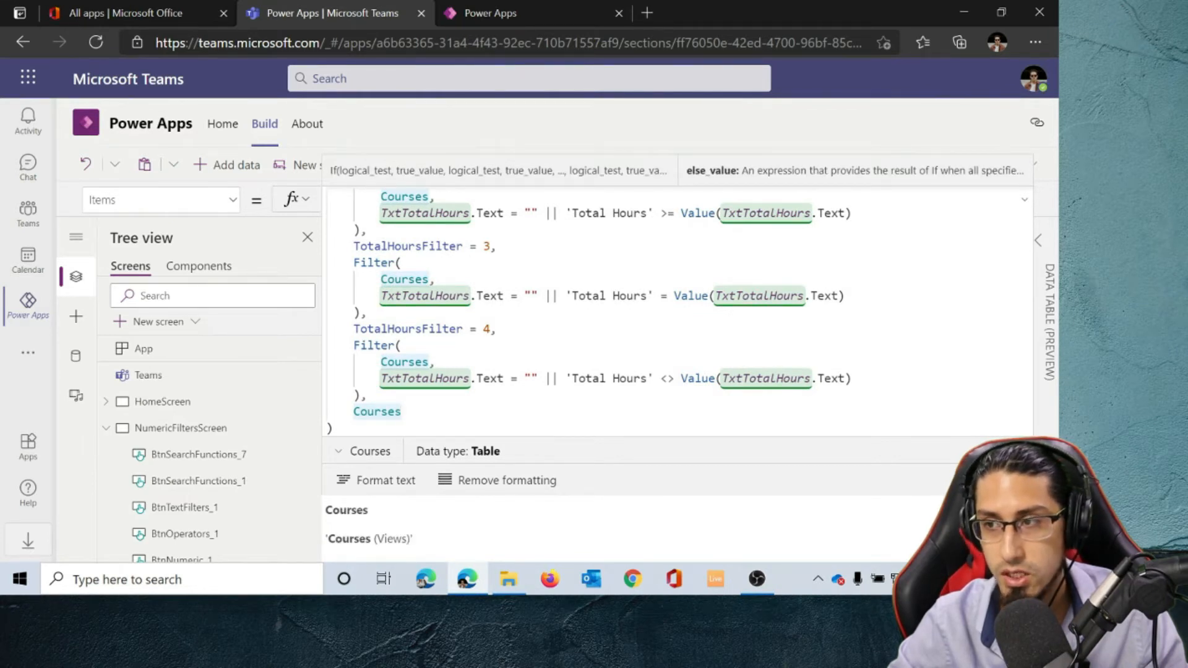
left_click(1019, 211)
left_click(106, 427)
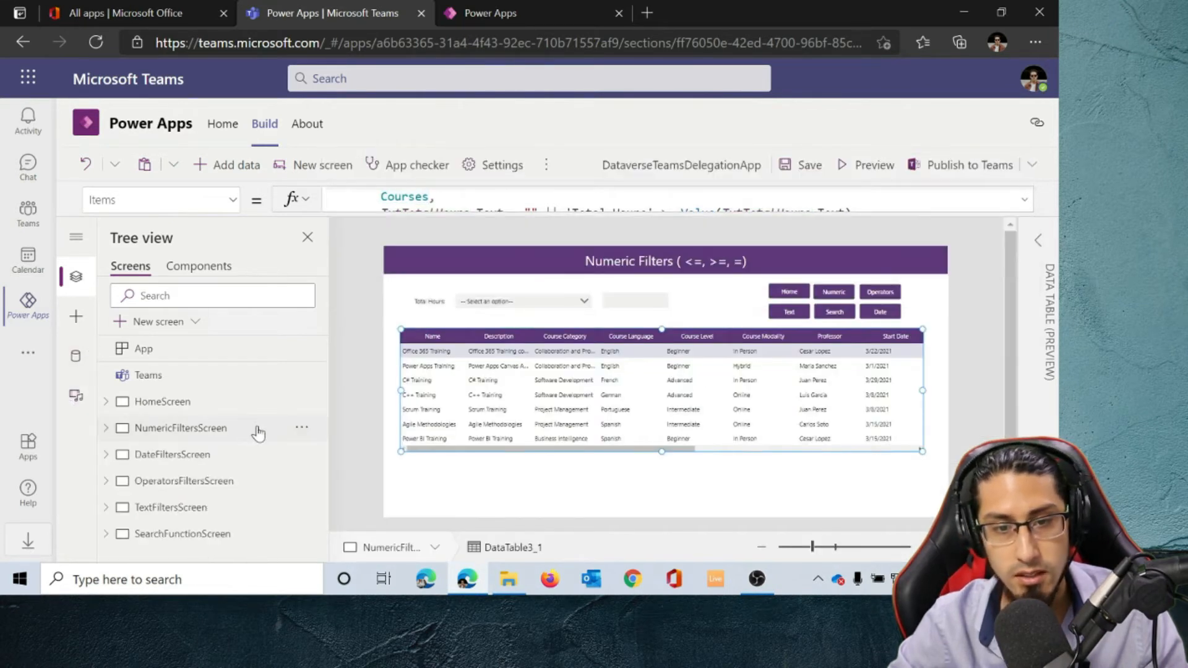
On DateFiltersScreen, set the start of the Start Date Range to 3/1/2021 so the data table is filtered from that date
left_click(208, 455)
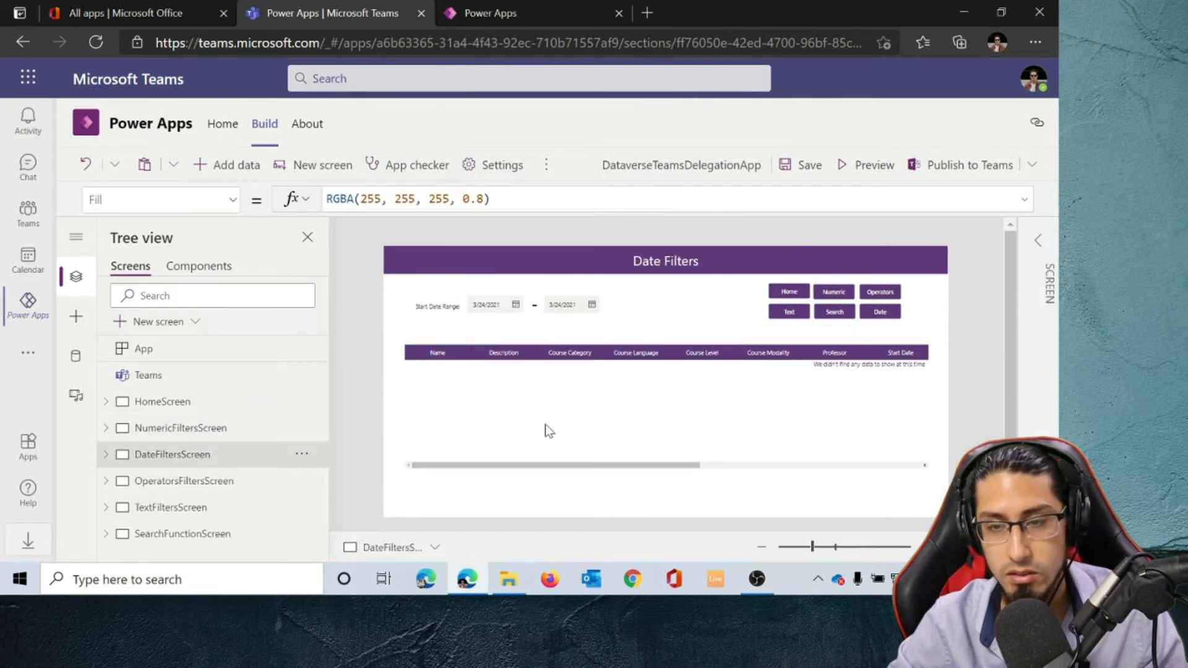
left_click(561, 466)
left_click(515, 305)
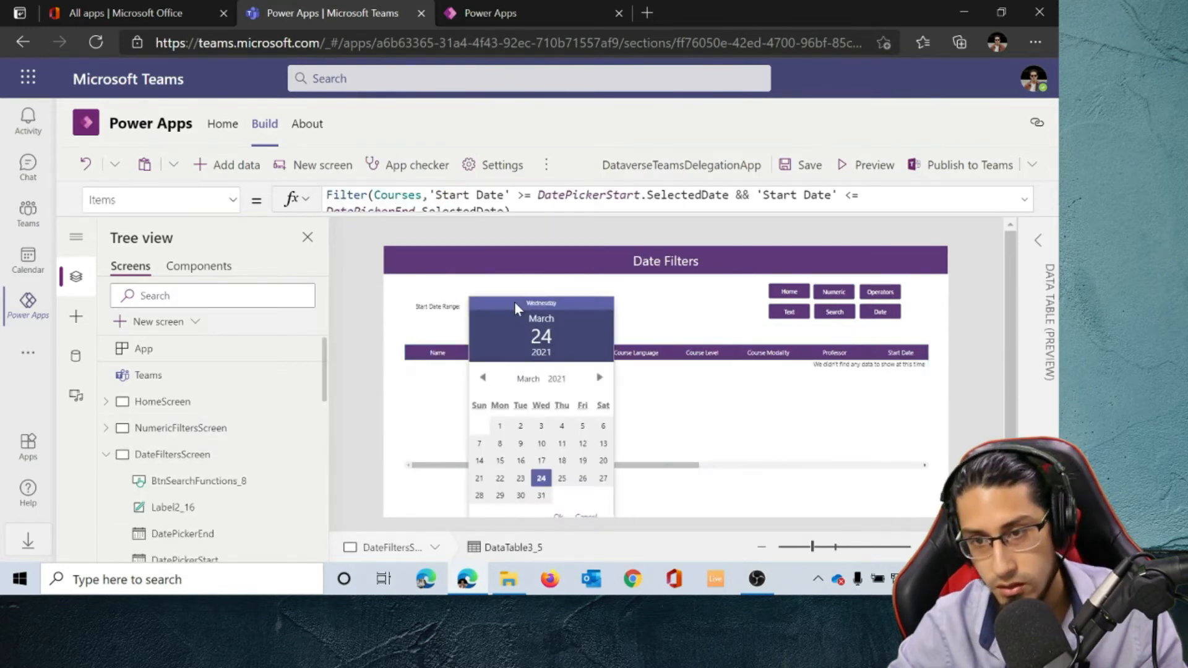
left_click(558, 515)
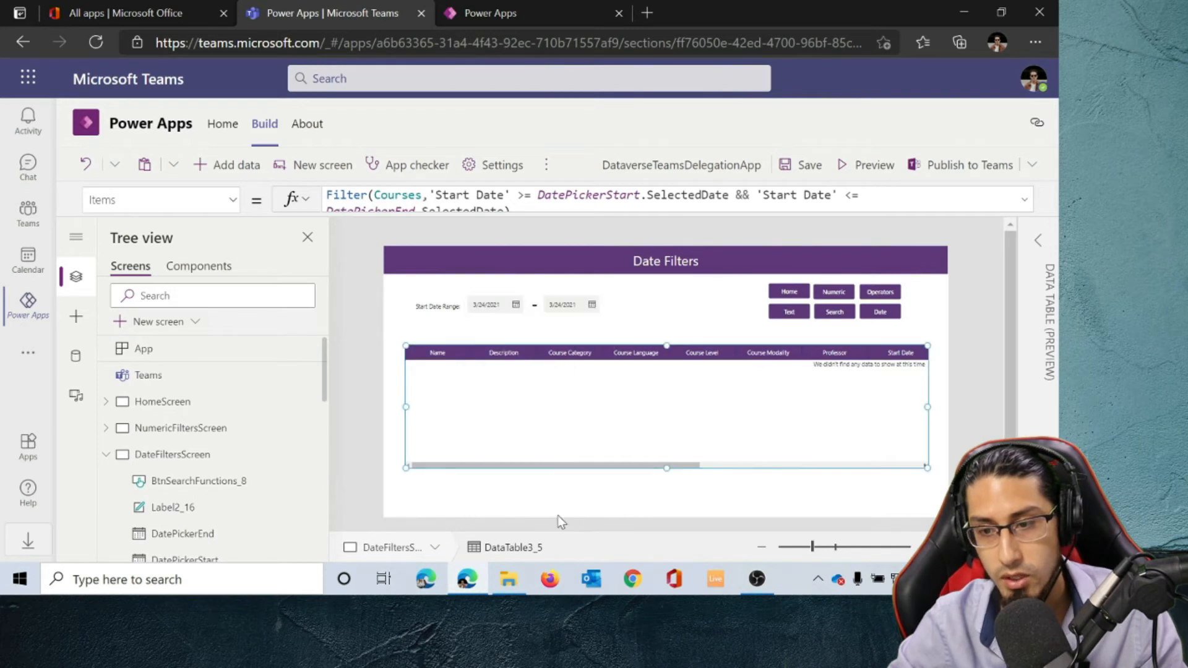
left_click(514, 317)
left_click(500, 426)
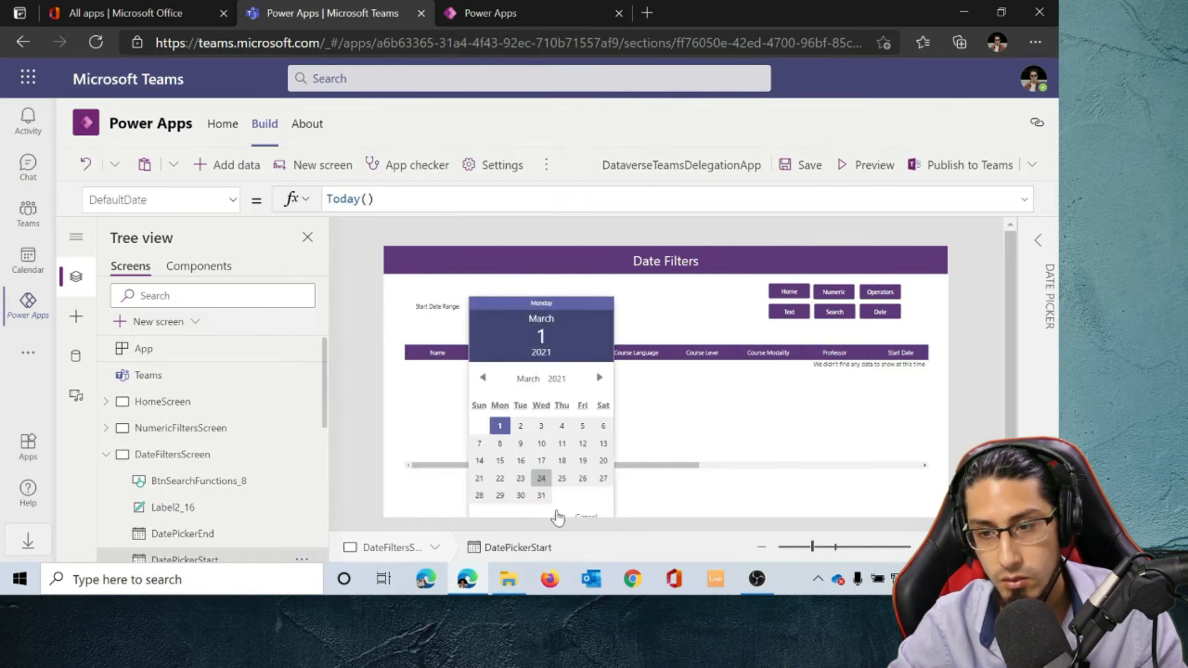
left_click(558, 515)
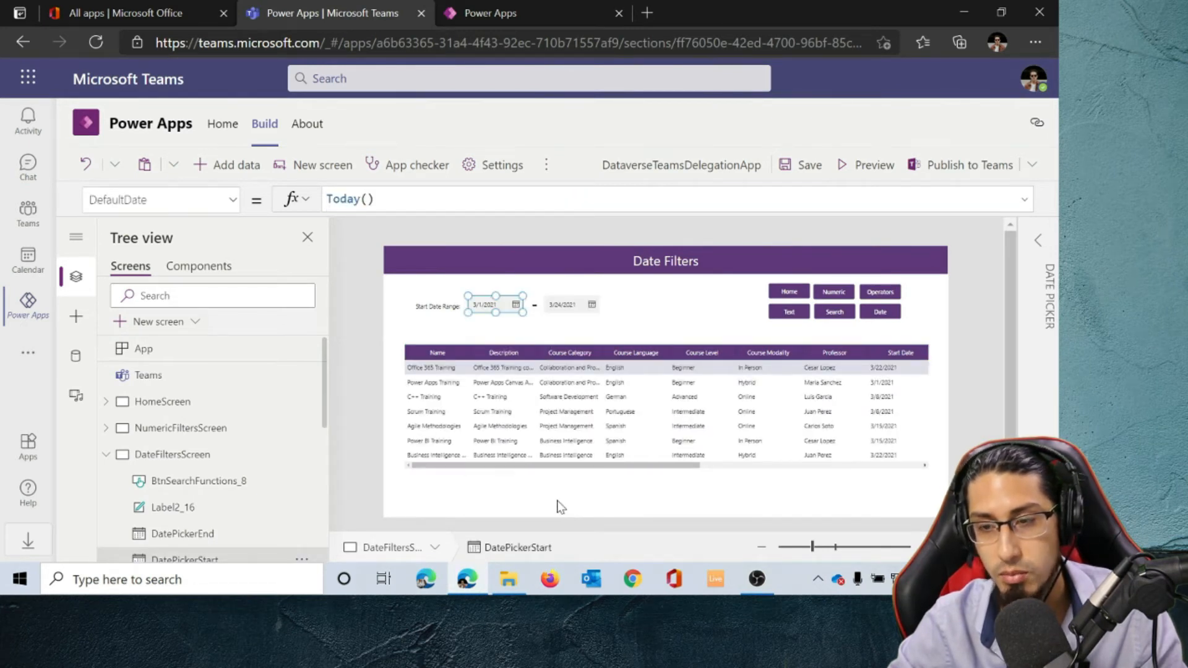
Examine the full Items formula of DateFiltersScreen's data table, including its start and end date conditions, and collapse the formula
left_click(570, 469)
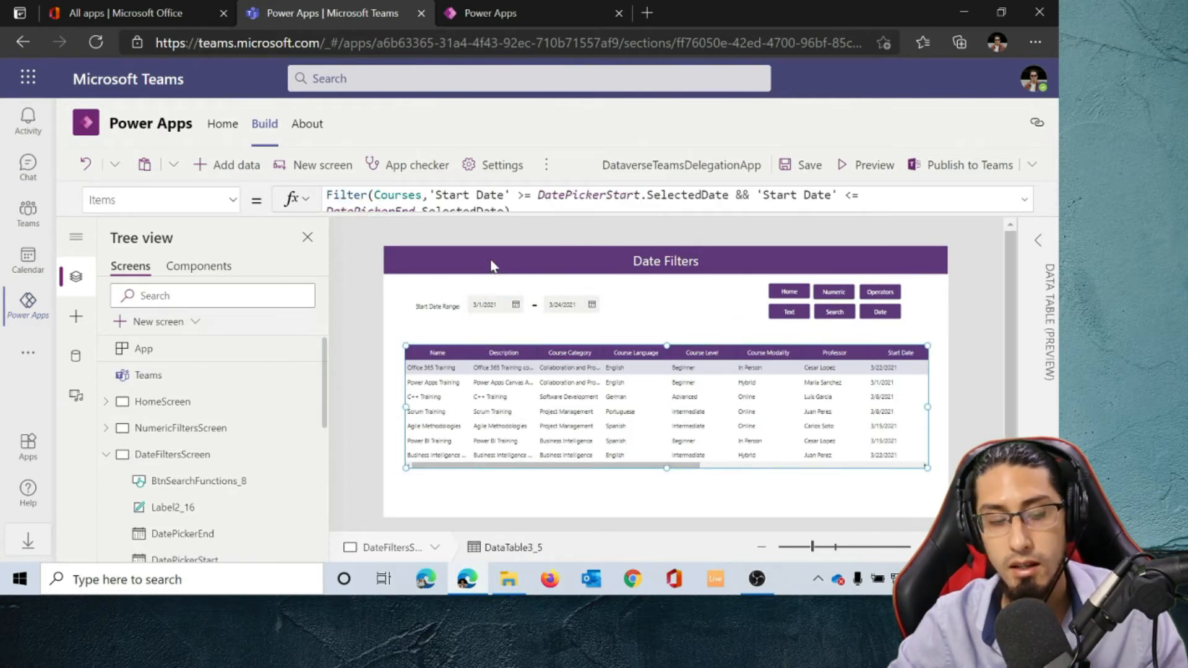
left_click(1024, 200)
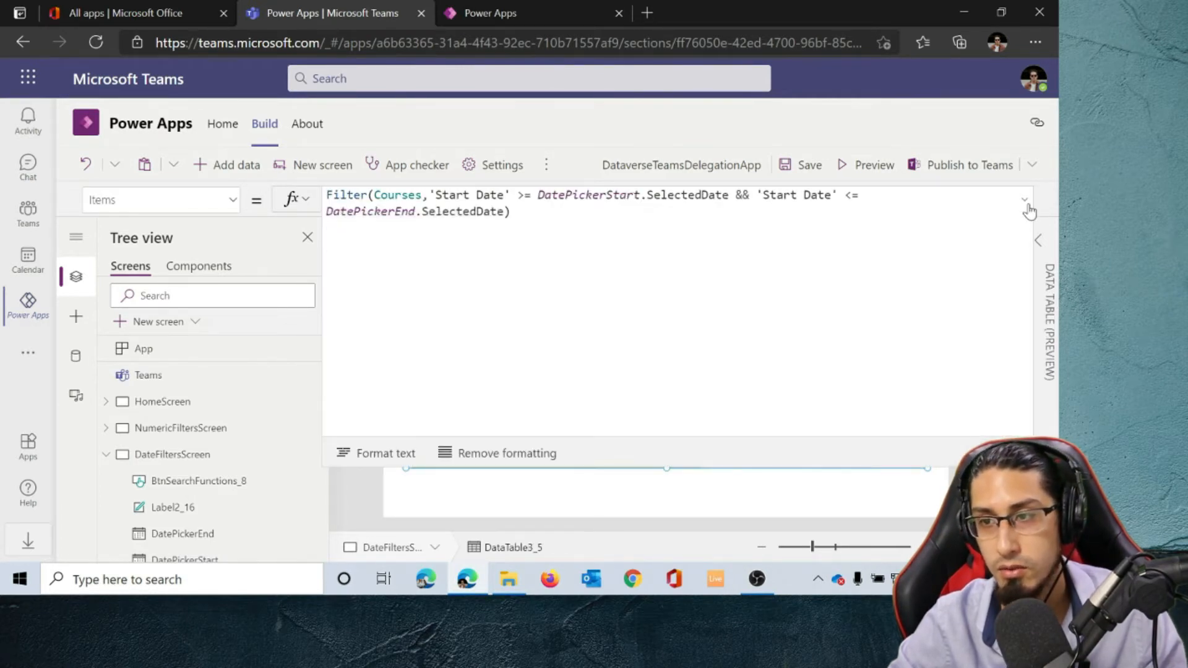
left_click(1025, 201)
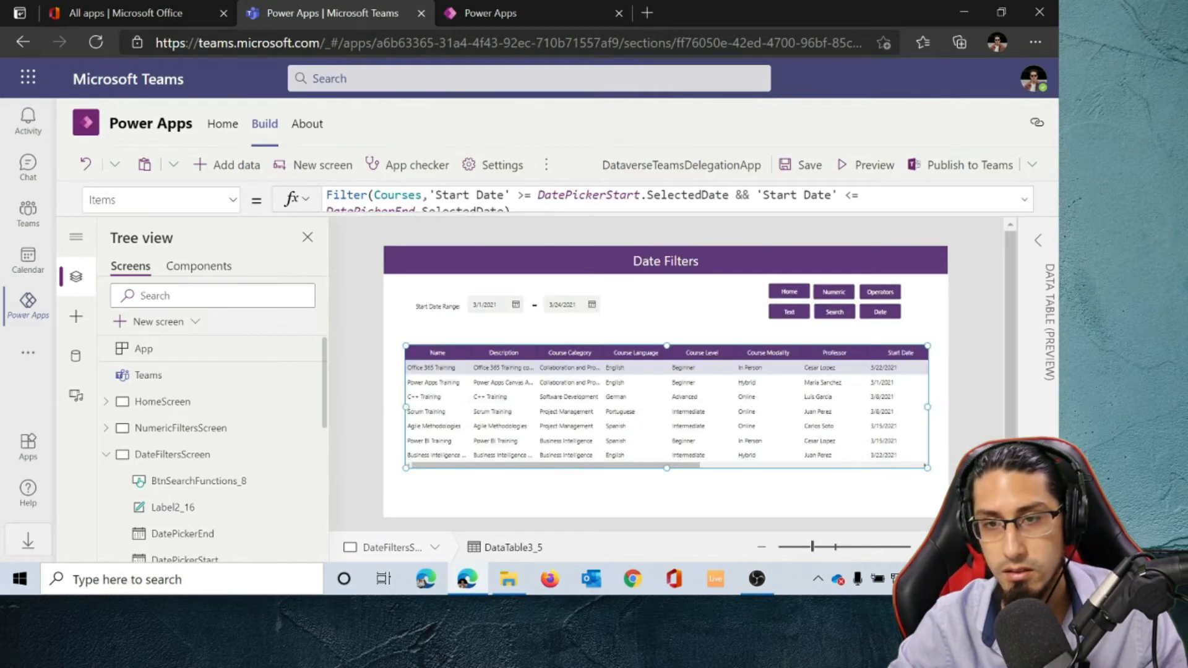
Examine the full Items formula of TextFiltersScreen's data table, covering its is, contains, does not contain and starts with filters, and collapse it
left_click(152, 509)
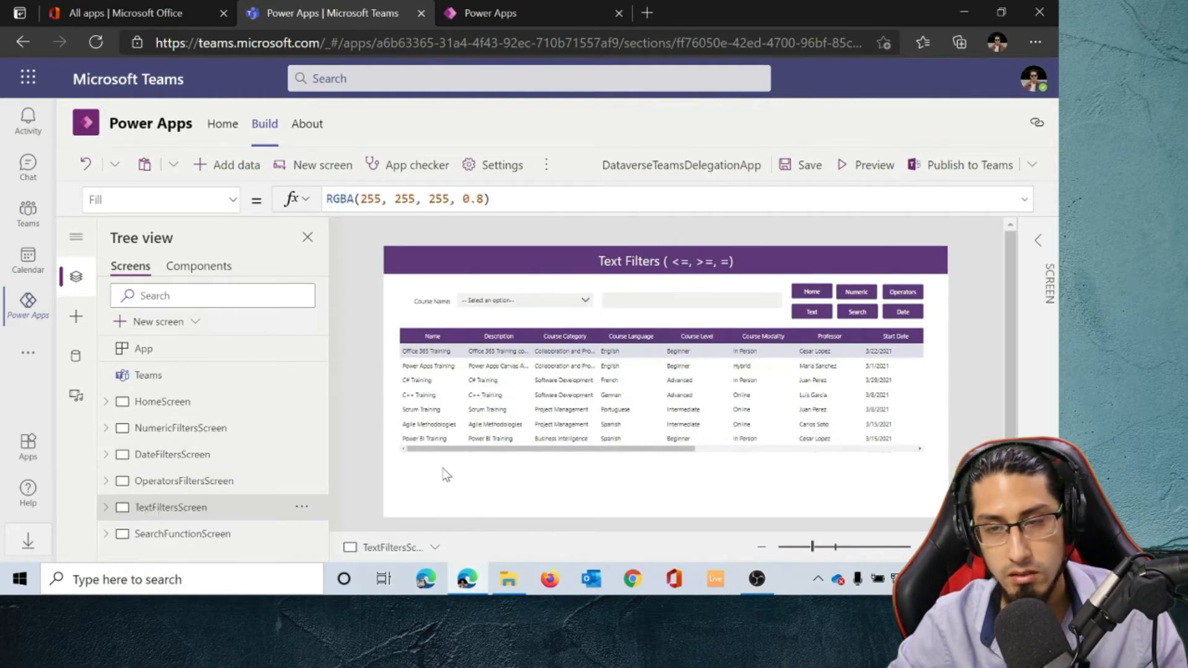
left_click(684, 397)
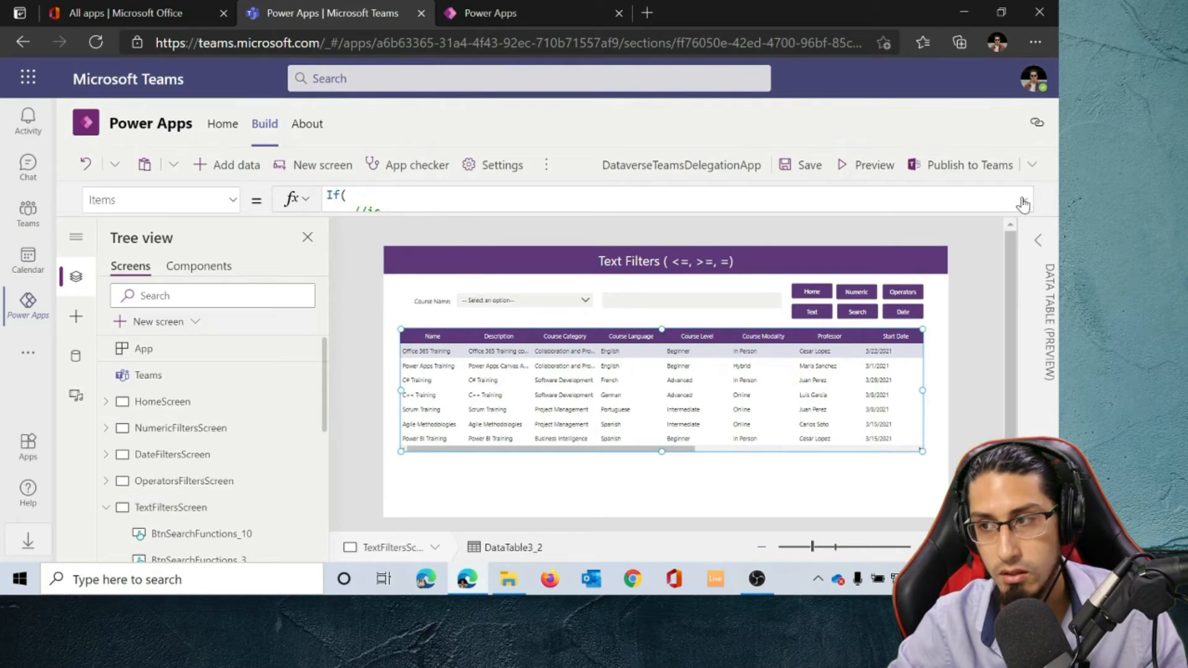
left_click(1024, 200)
scroll(569, 309, "down", 10)
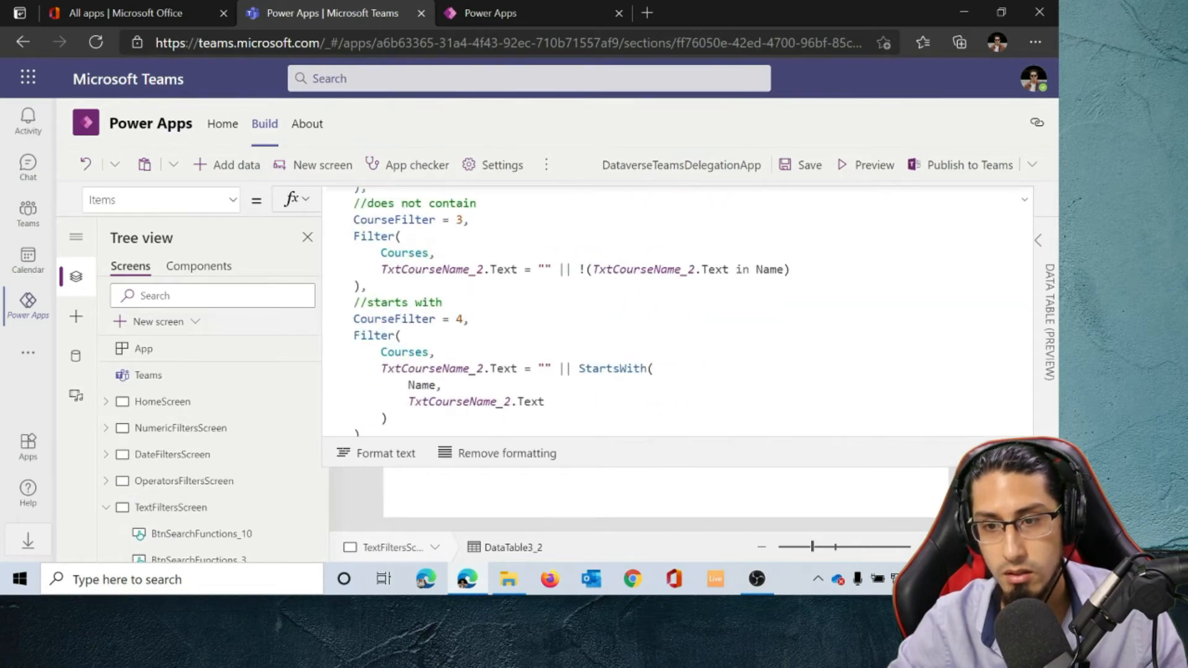
scroll(569, 310, "up", 10)
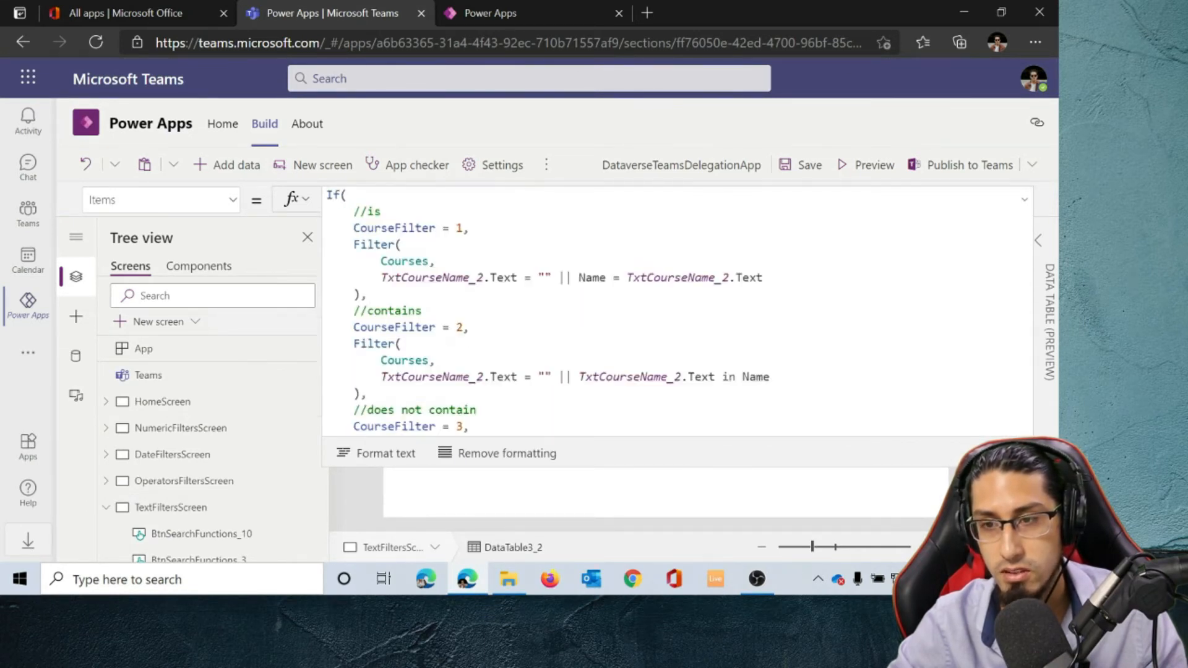
left_click(1024, 199)
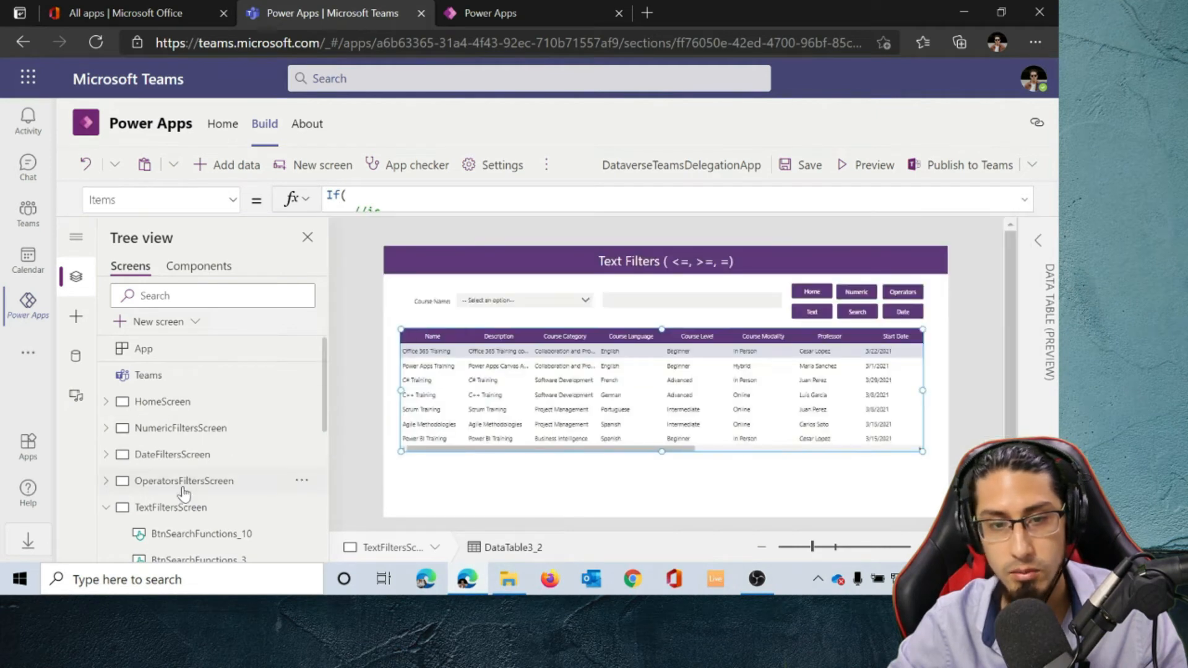
Examine the SortByColumns and Search formula of SearchFunctionScreen's data table, highlighting the cr23a_name and cr23a_description search columns
left_click(175, 541)
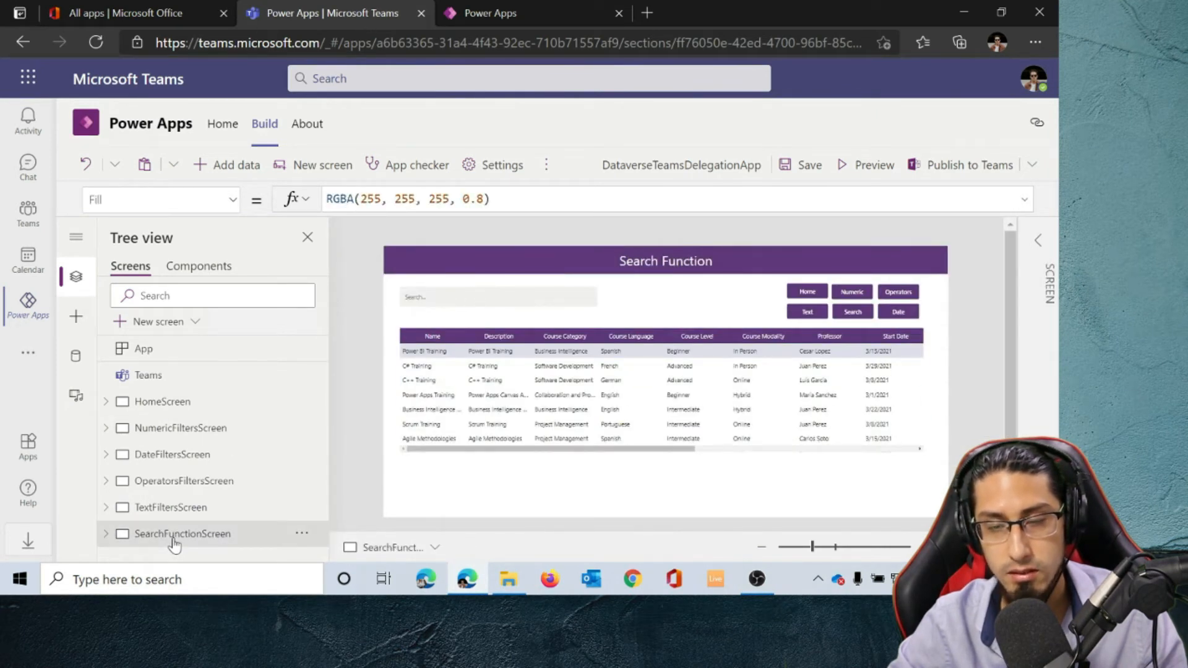
left_click(460, 457)
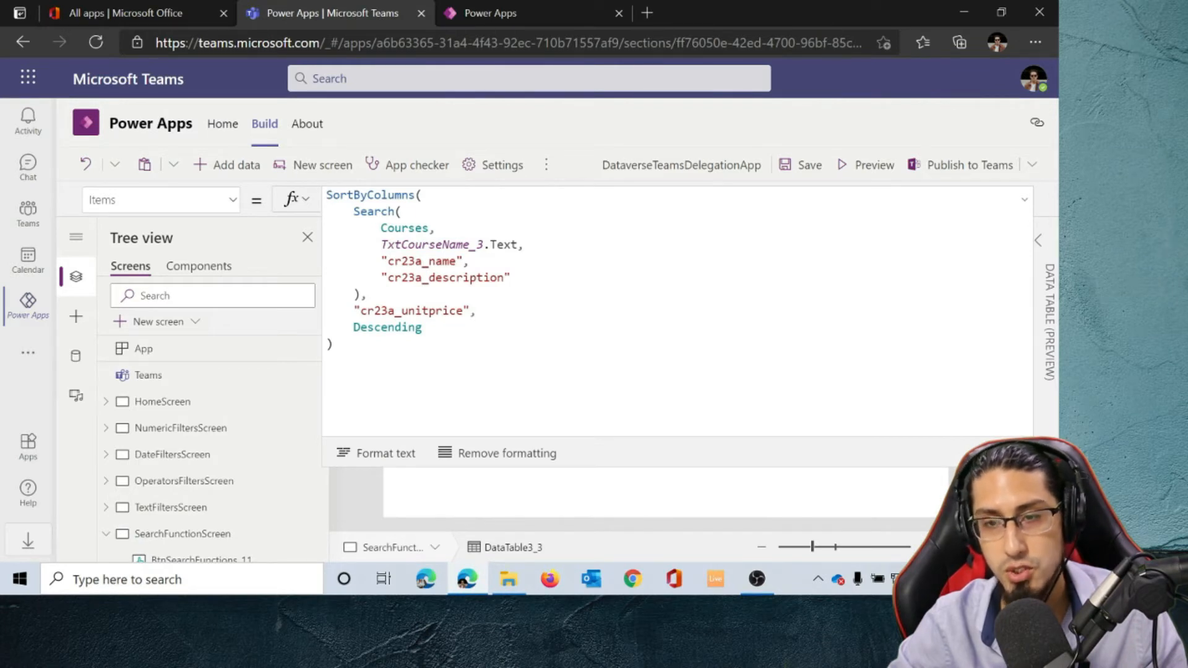
double_click(423, 261)
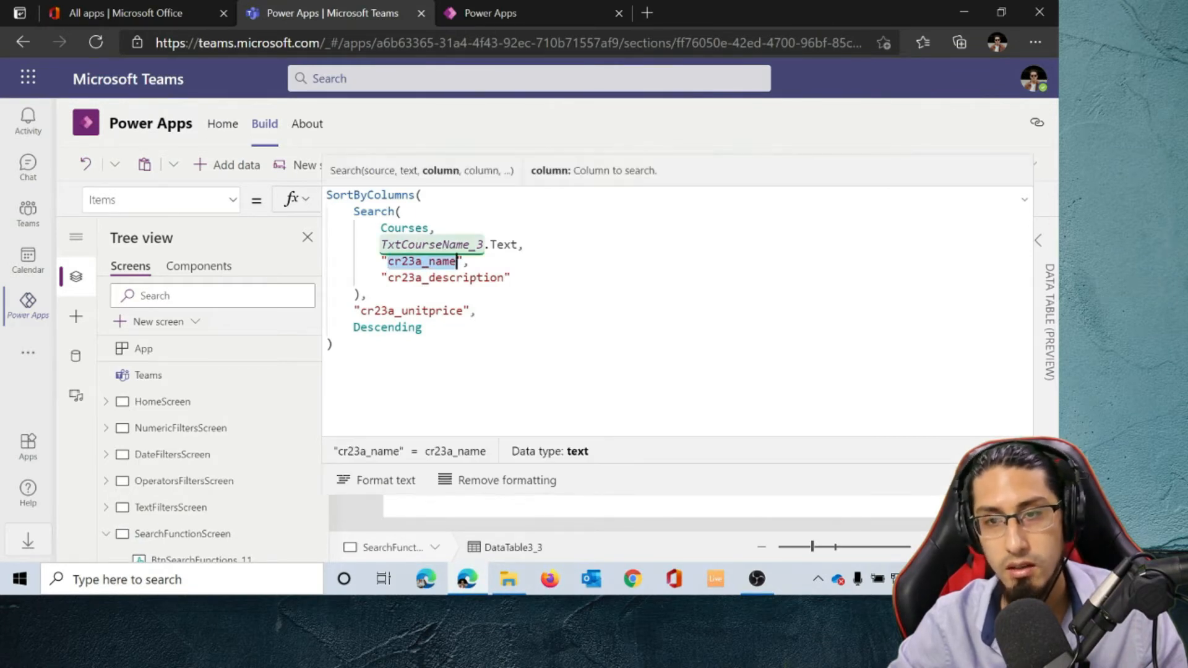
double_click(447, 278)
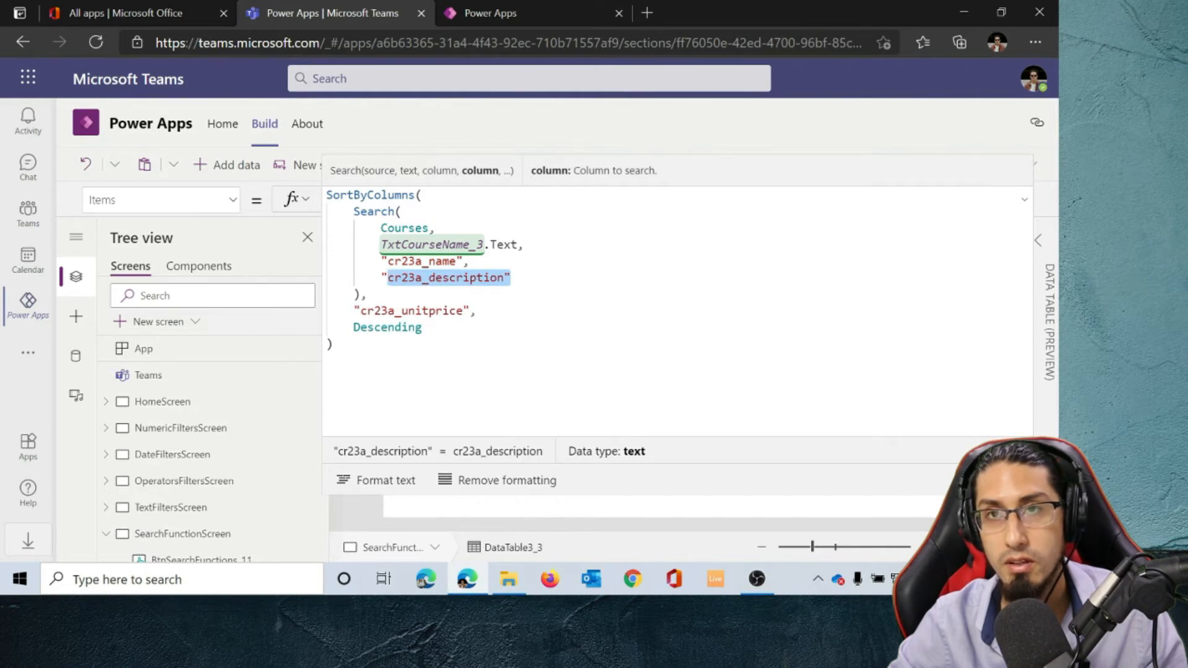
left_click(510, 277)
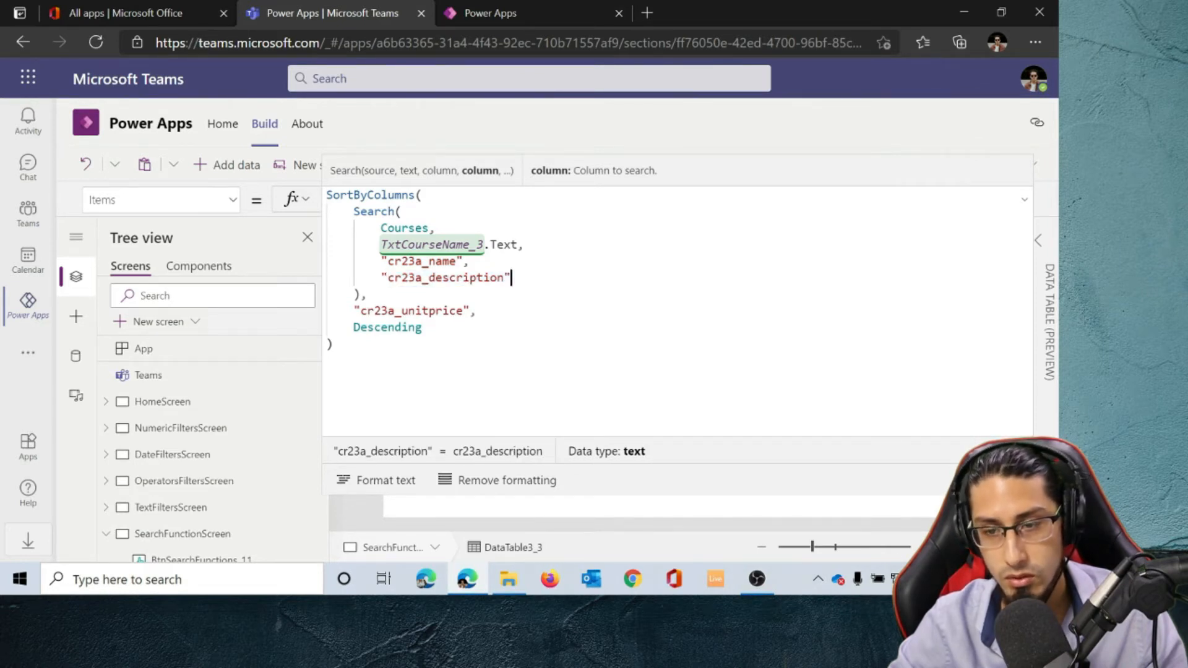
Browse the column names offered for an additional Search column in the formula without adding one, and collapse SearchFunctionScreen's controls
type(",")
scroll(544, 514, "down", 3)
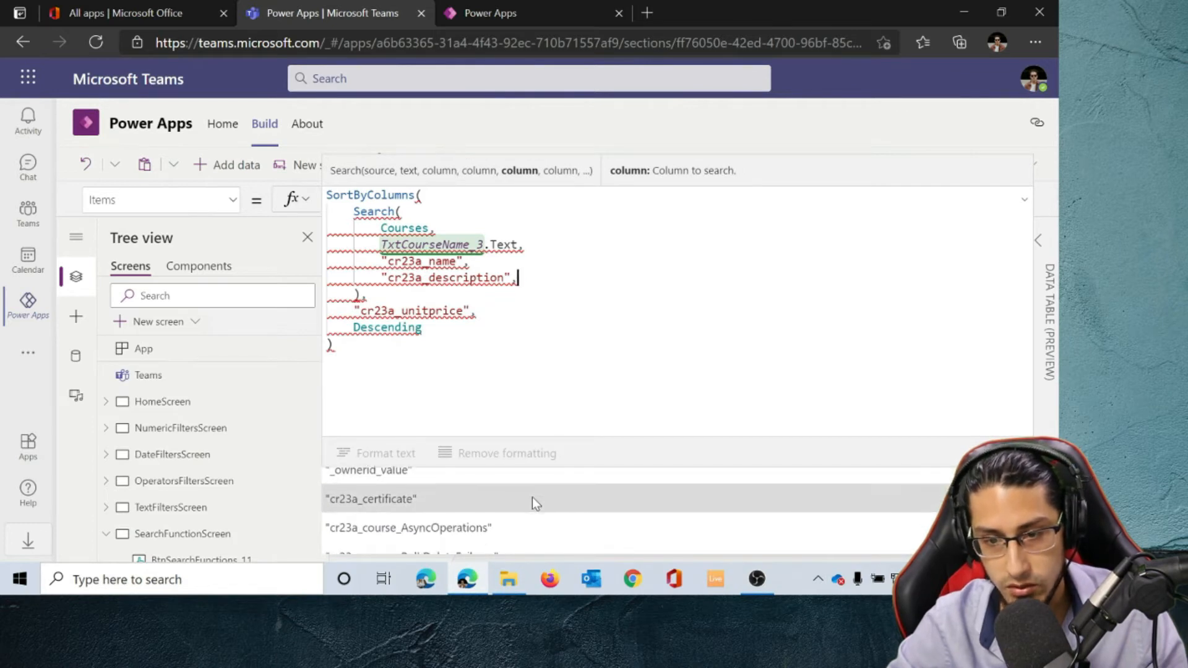
left_click(493, 493)
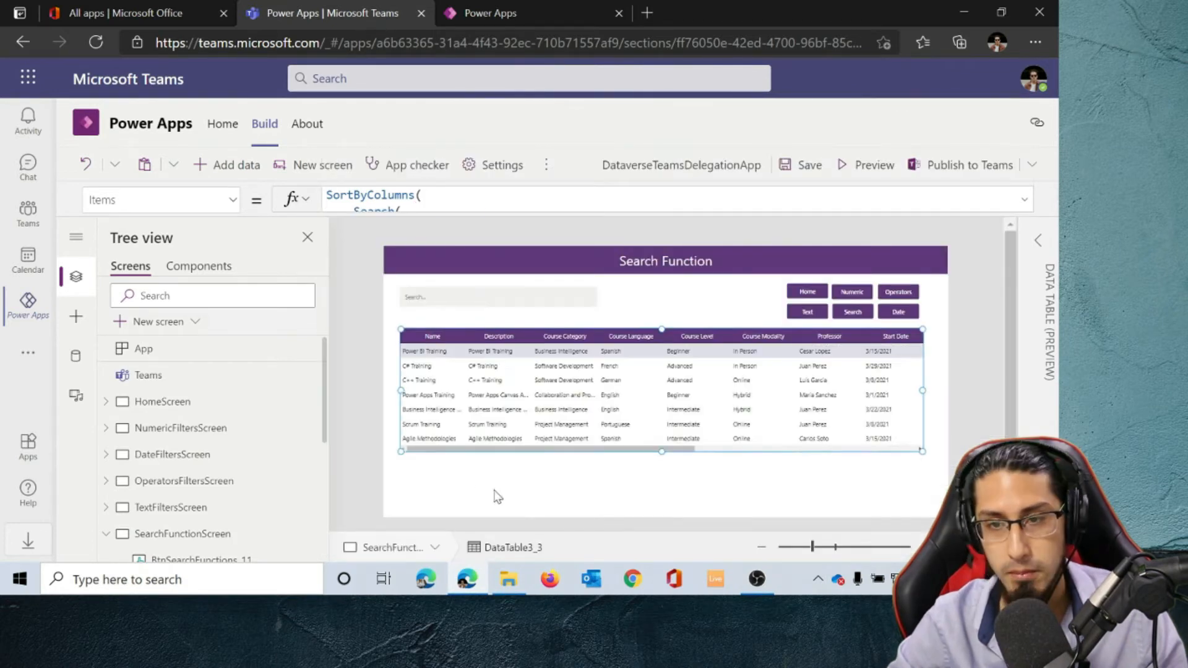
left_click(107, 532)
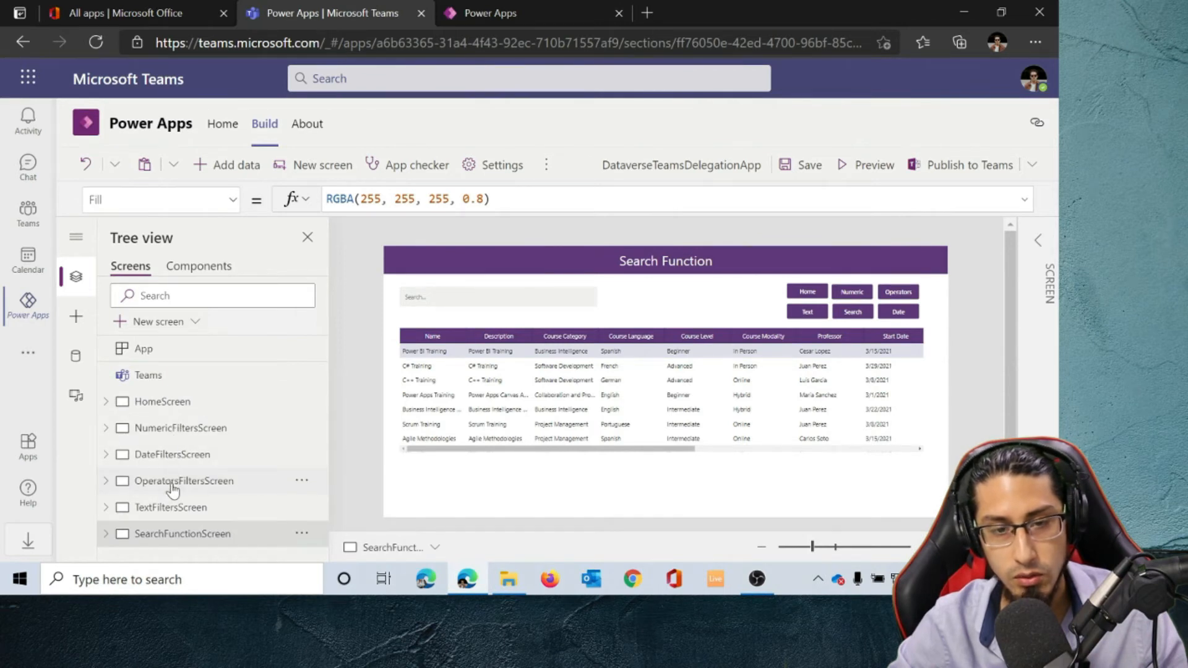
Examine the full Items formula of OperatorsFiltersScreen's data table, with its Unit Price times Seats conditions, and collapse the formula and the screen's controls
left_click(173, 480)
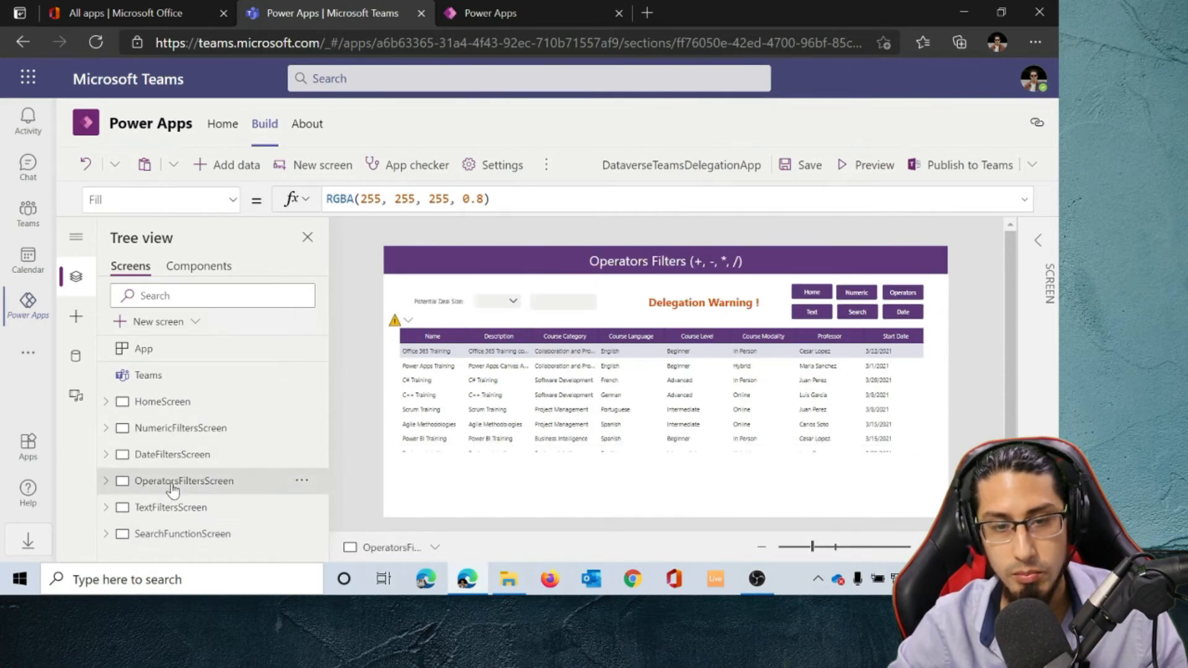
left_click(561, 453)
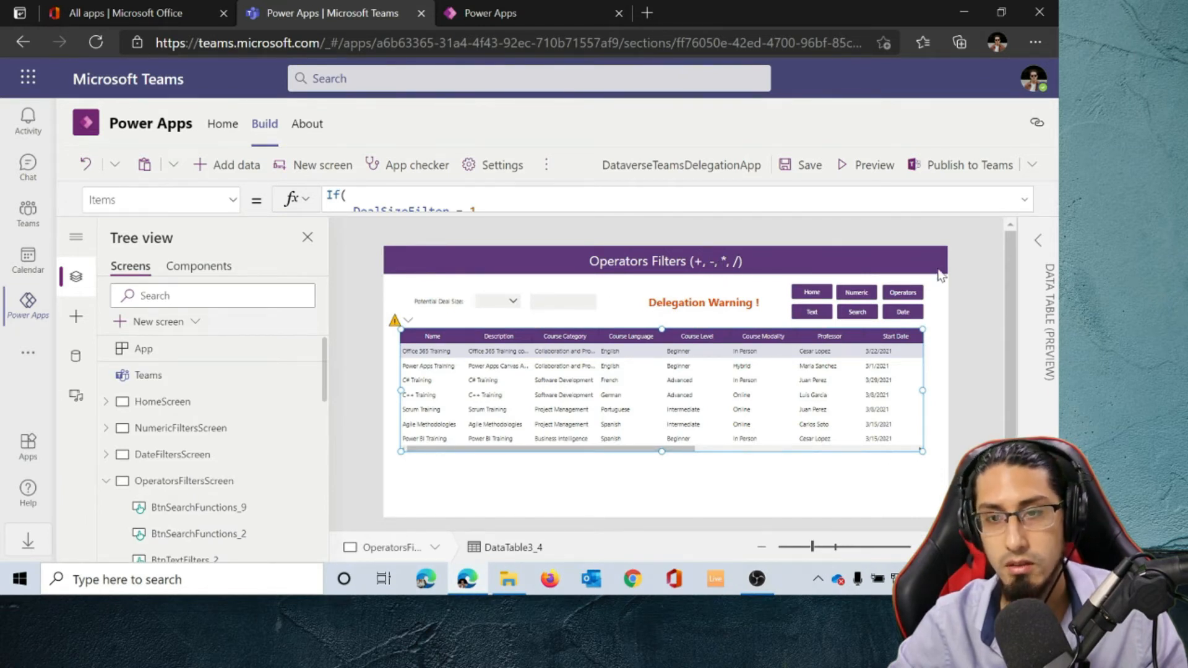
left_click(1025, 203)
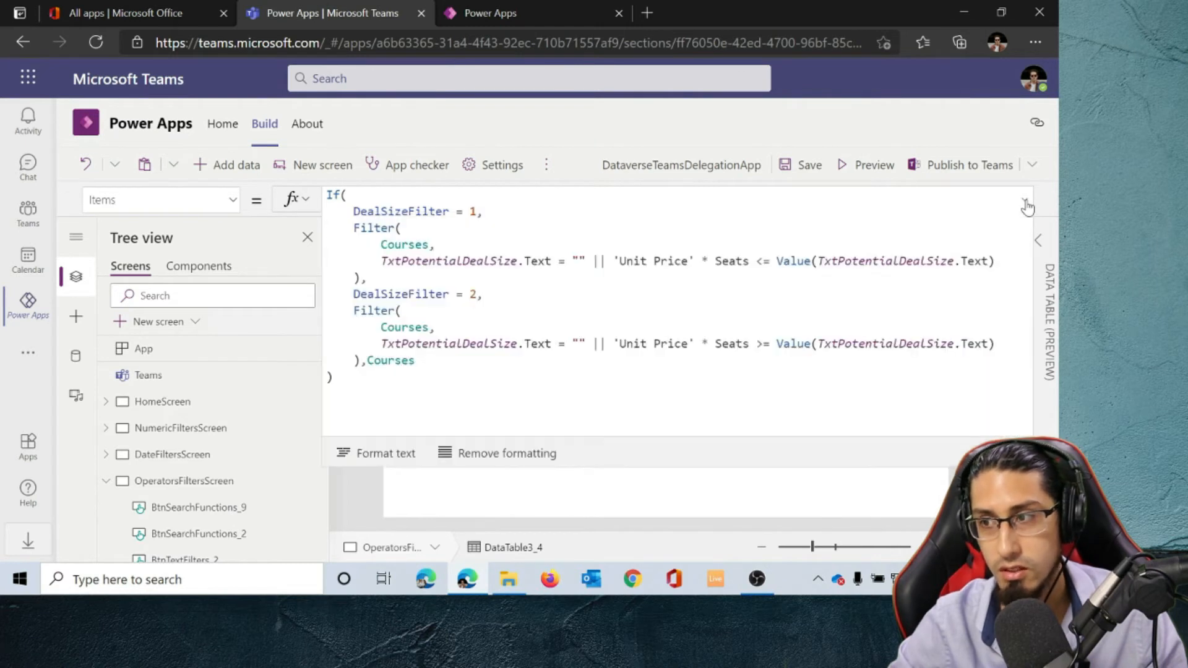
left_click(1025, 204)
left_click(939, 312)
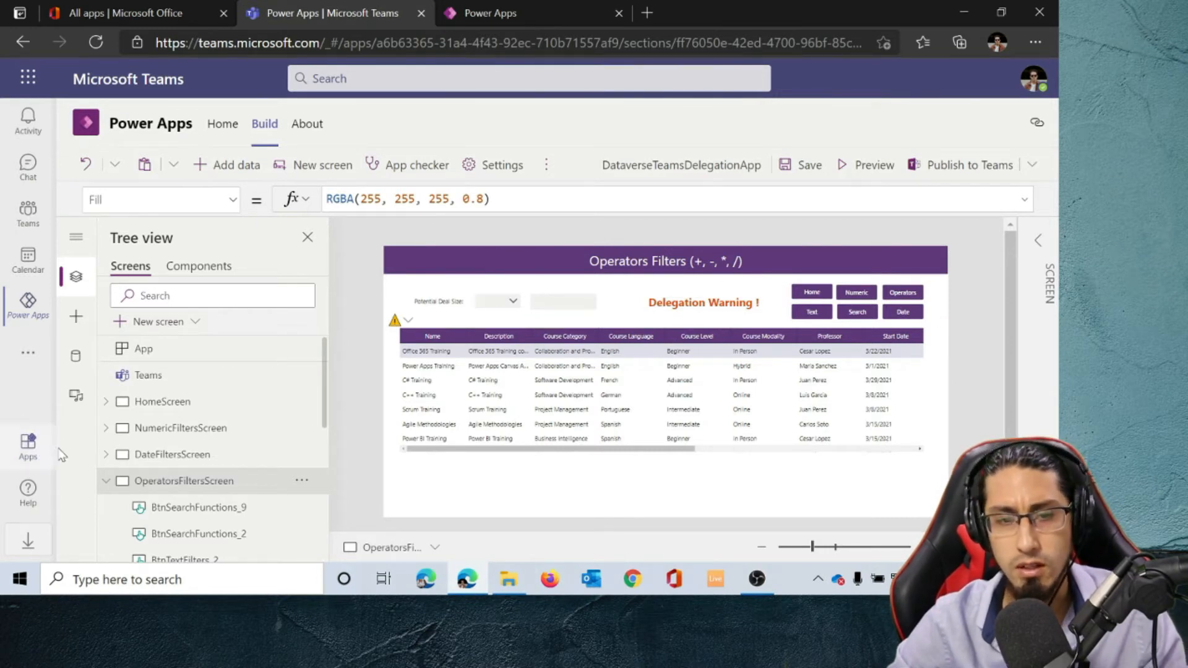
left_click(106, 481)
Return to HomeScreen, and view the delegation app in the General channel of MWS Demo Team
left_click(201, 413)
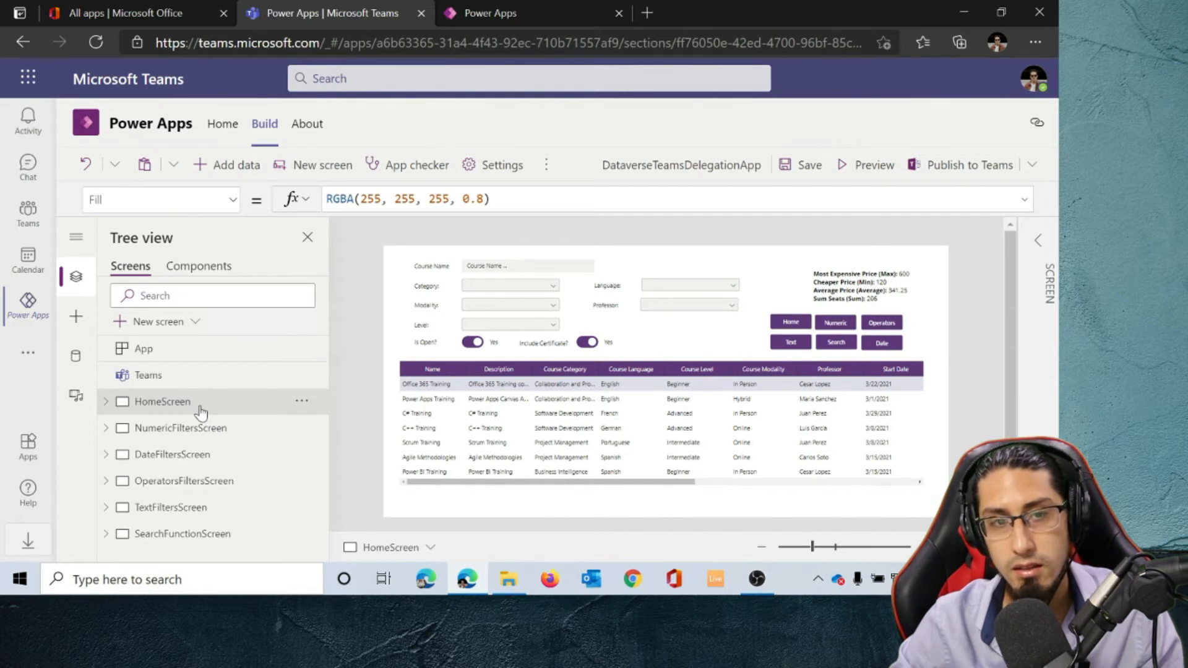
left_click(28, 226)
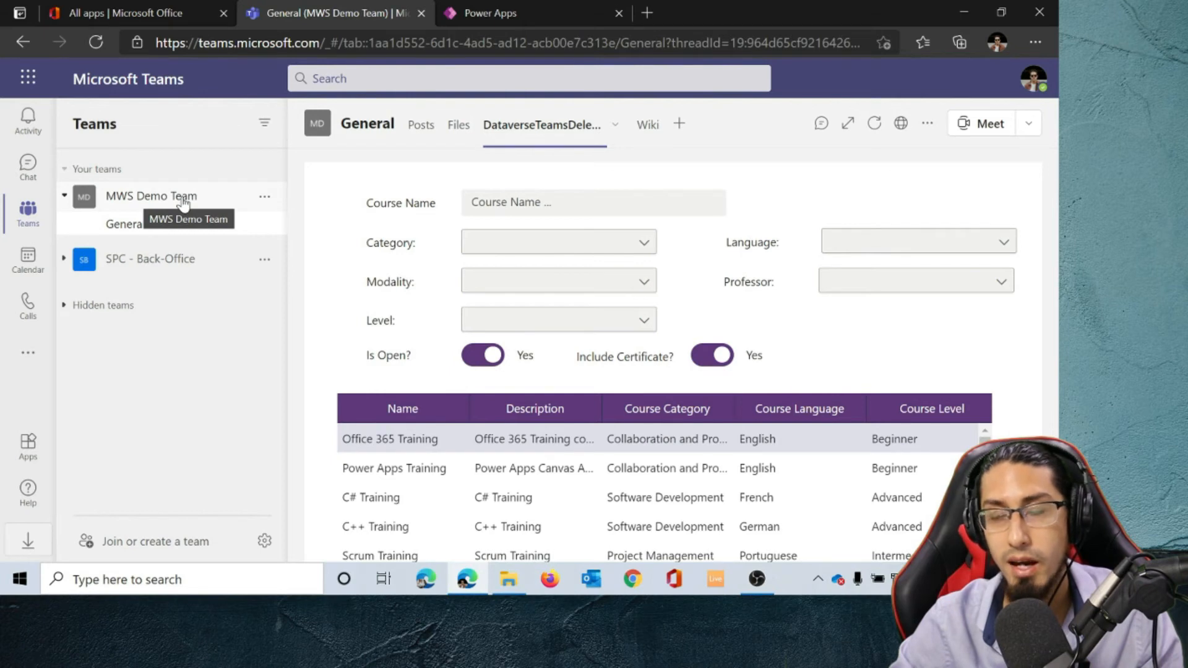
Switch to the Microsoft 365 admin center from the Office apps page, list all admin centers, and open the Power Apps one
left_click(117, 9)
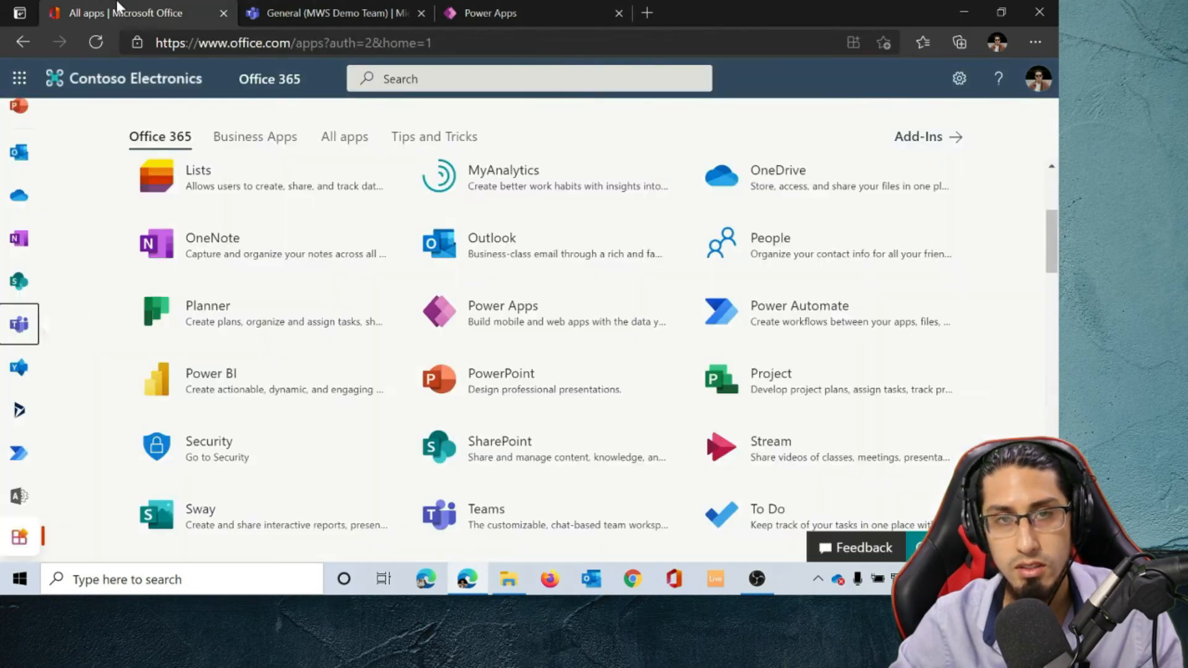
left_click(16, 501)
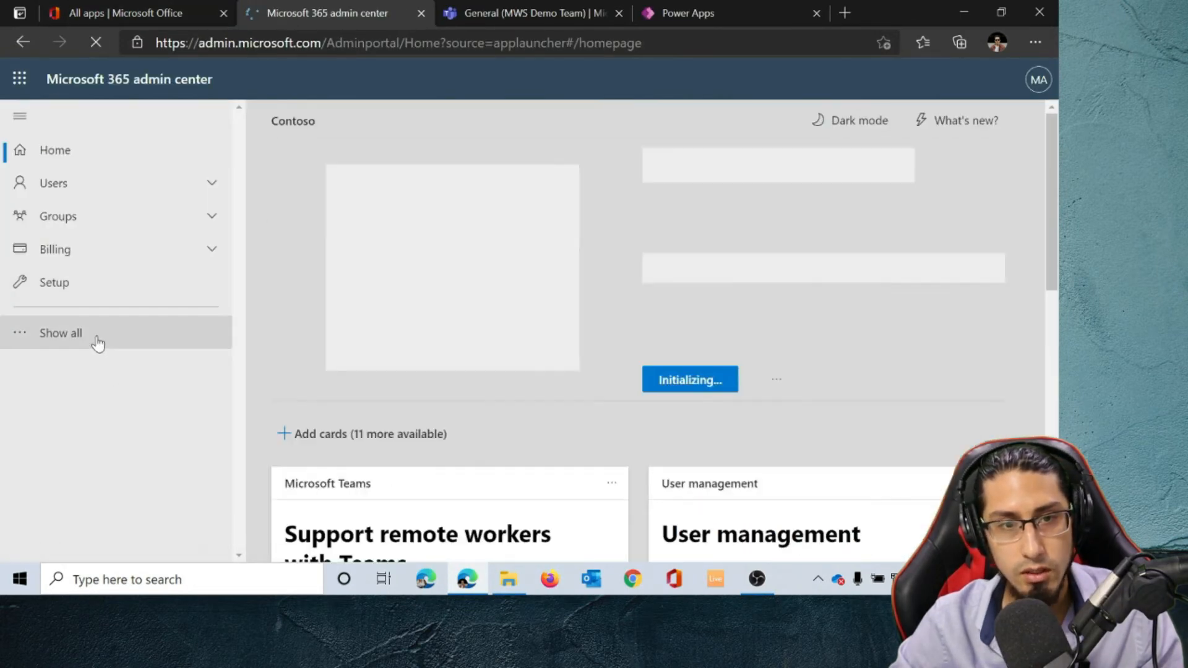
left_click(97, 344)
scroll(106, 385, "down", 5)
left_click(97, 497)
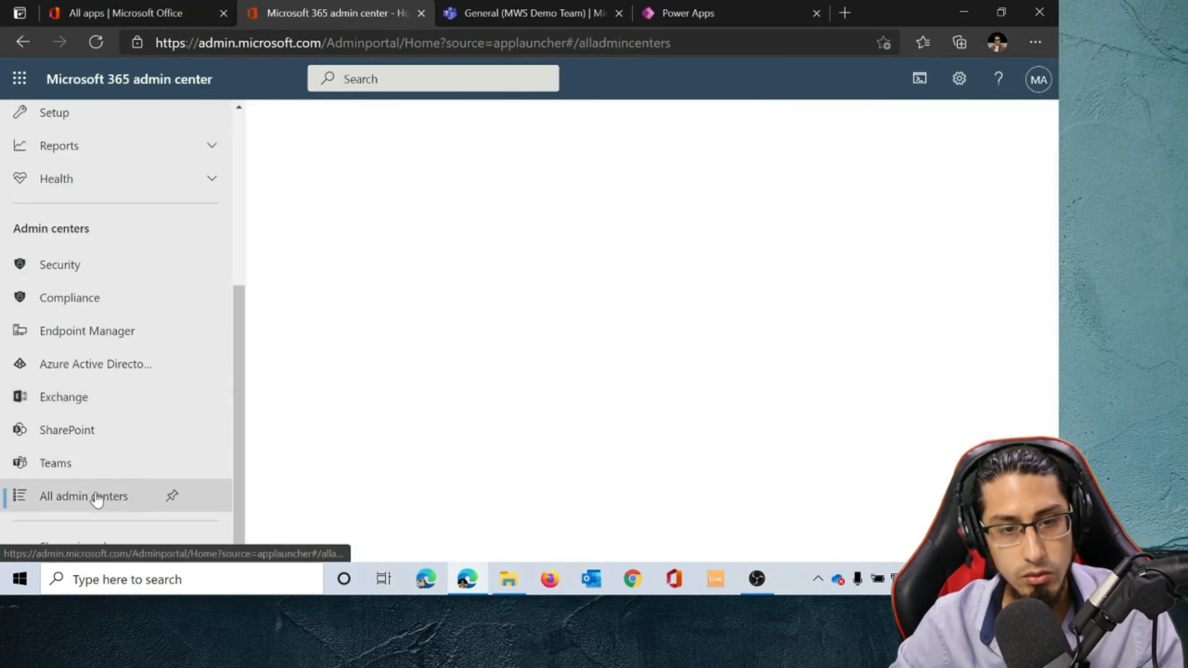
scroll(371, 419, "down", 4)
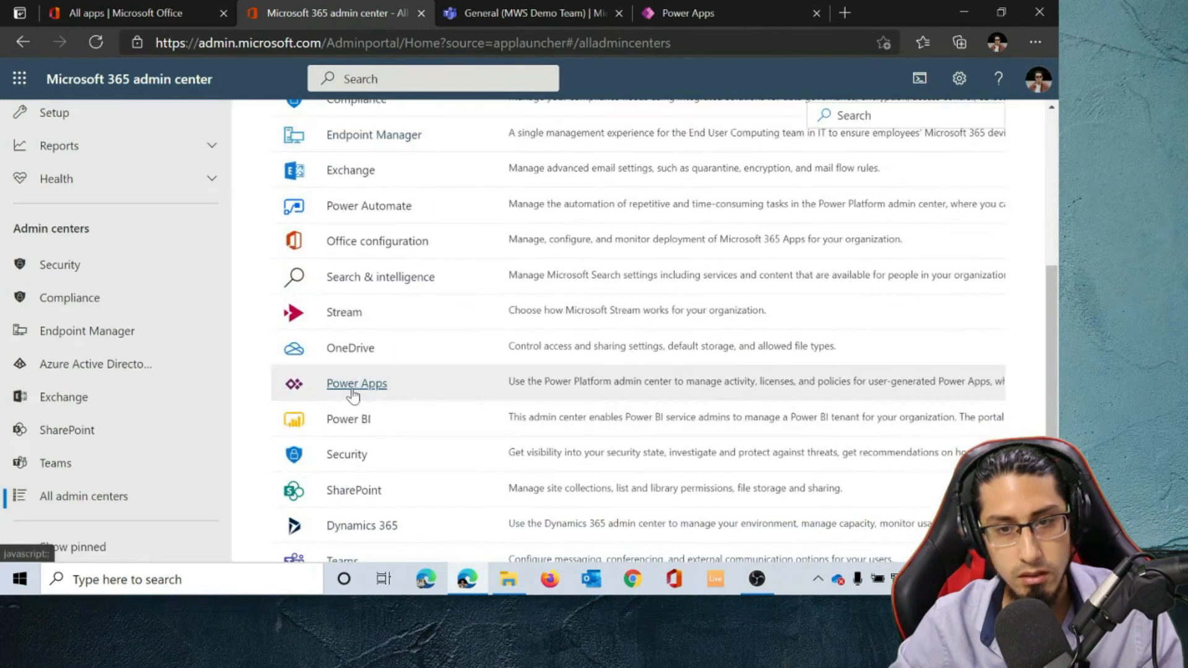
left_click(351, 388)
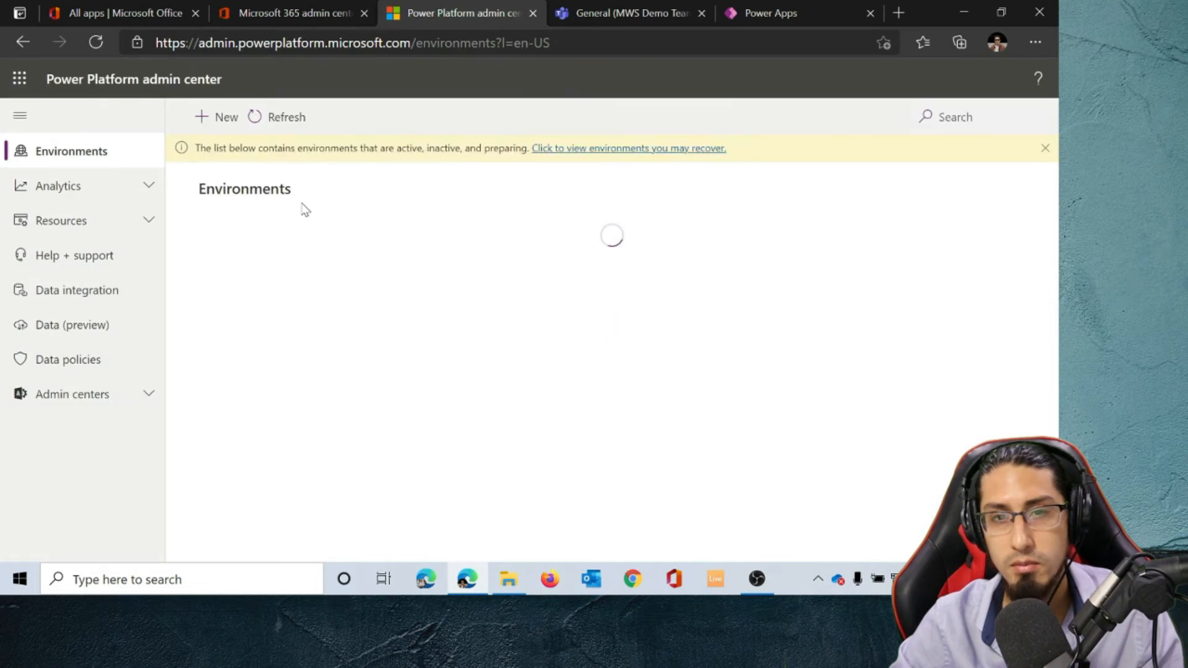
Examine the environments list, highlighting the type of MWS Demo Team and the name of MW Strategy Environment
left_click_drag(580, 280, 504, 277)
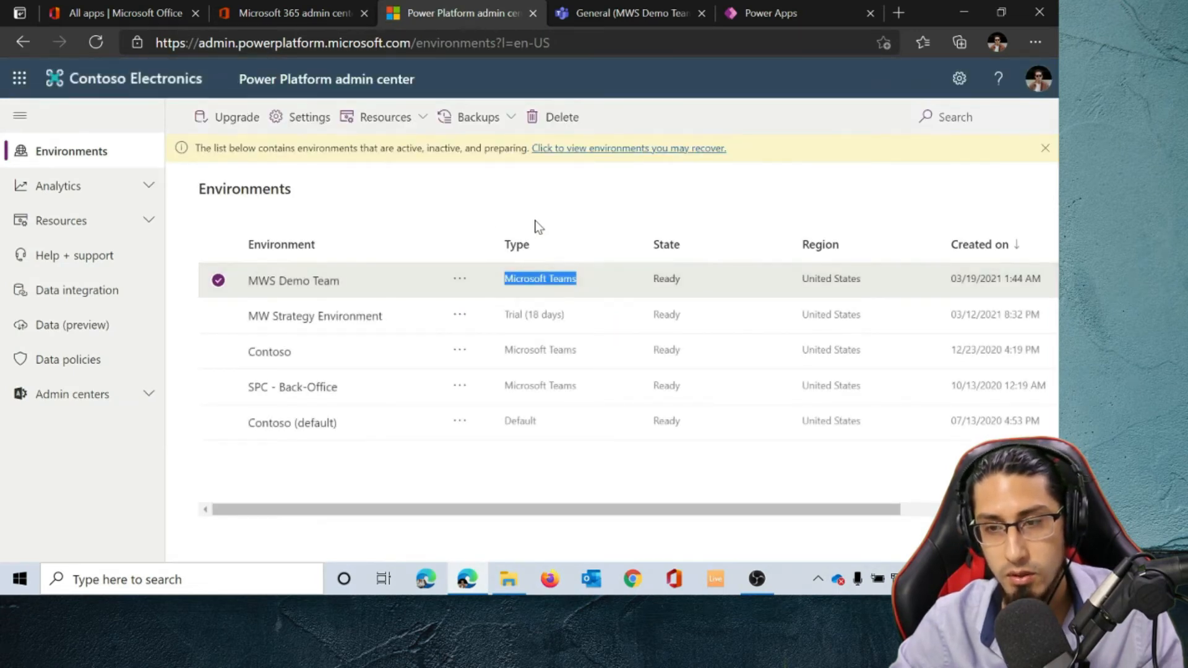
left_click(230, 292)
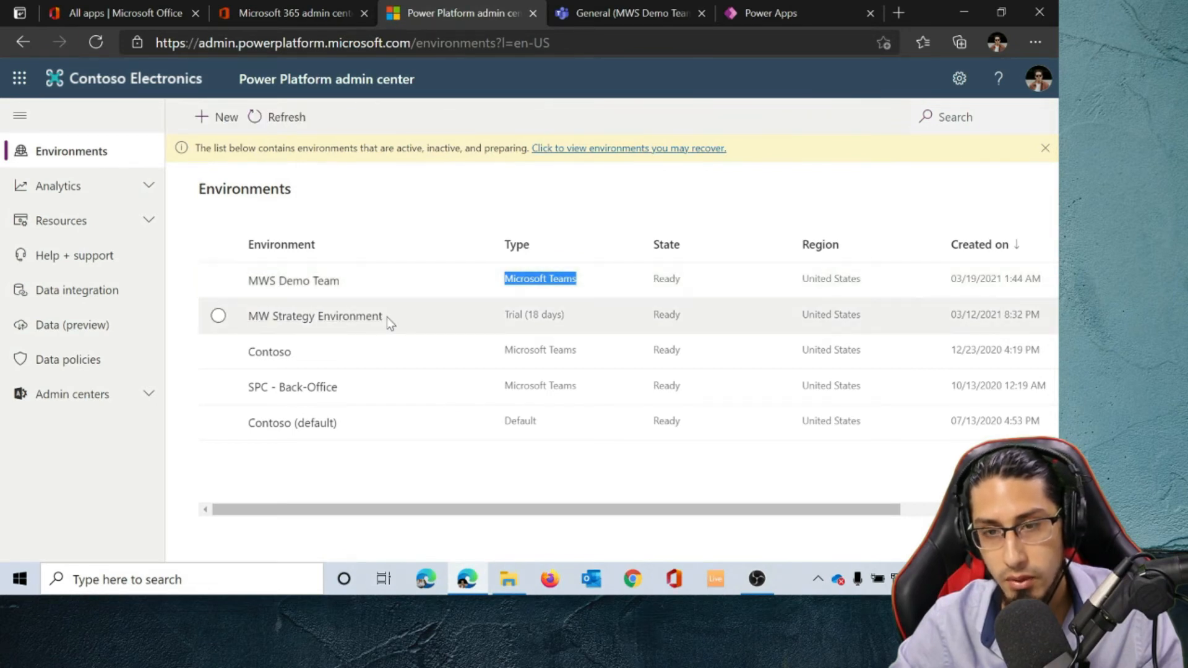
left_click_drag(390, 320, 248, 317)
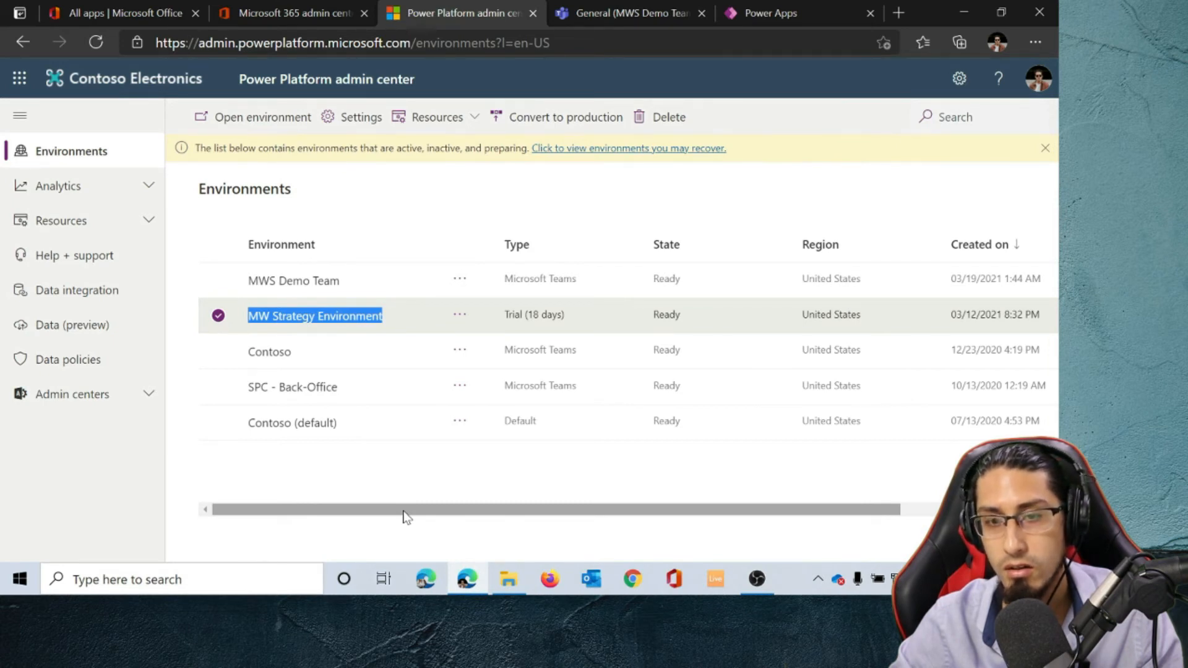
Highlight the name and type of the MWS Demo Team environment in the environments list, and open its details page
left_click(218, 315)
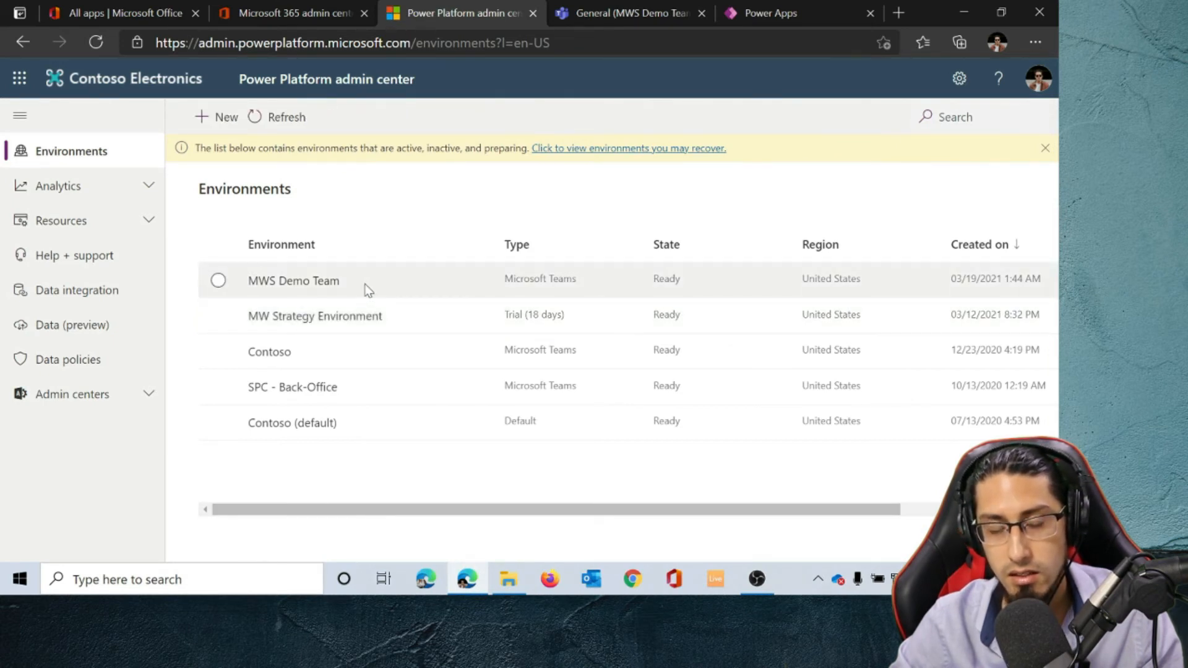
left_click_drag(368, 290, 248, 282)
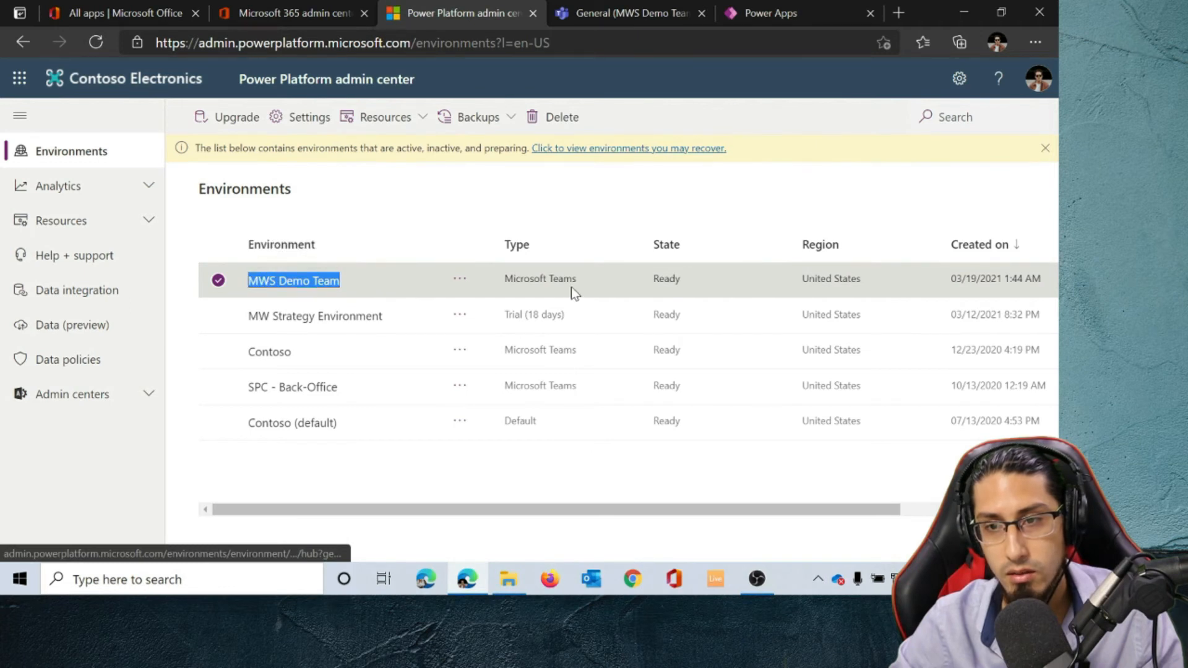
left_click_drag(575, 284, 521, 280)
left_click(318, 284)
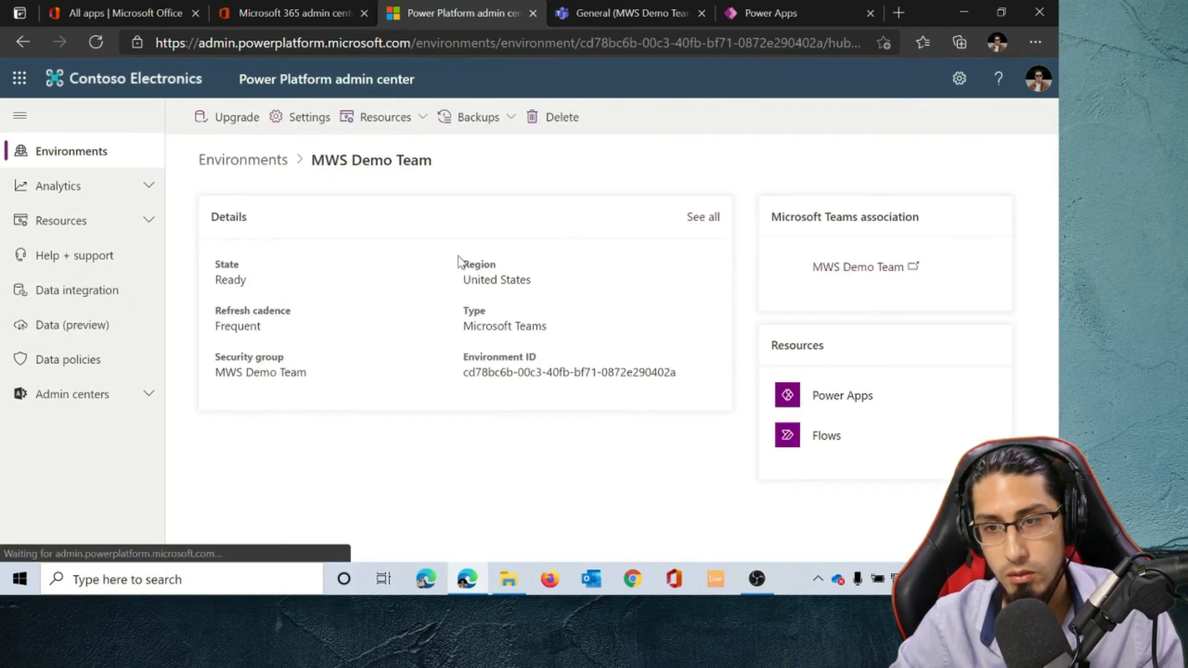
Examine the MWS Demo Team environment's details, and highlight the word Dataverse in the database upgrade notice
scroll(445, 343, "down", 1)
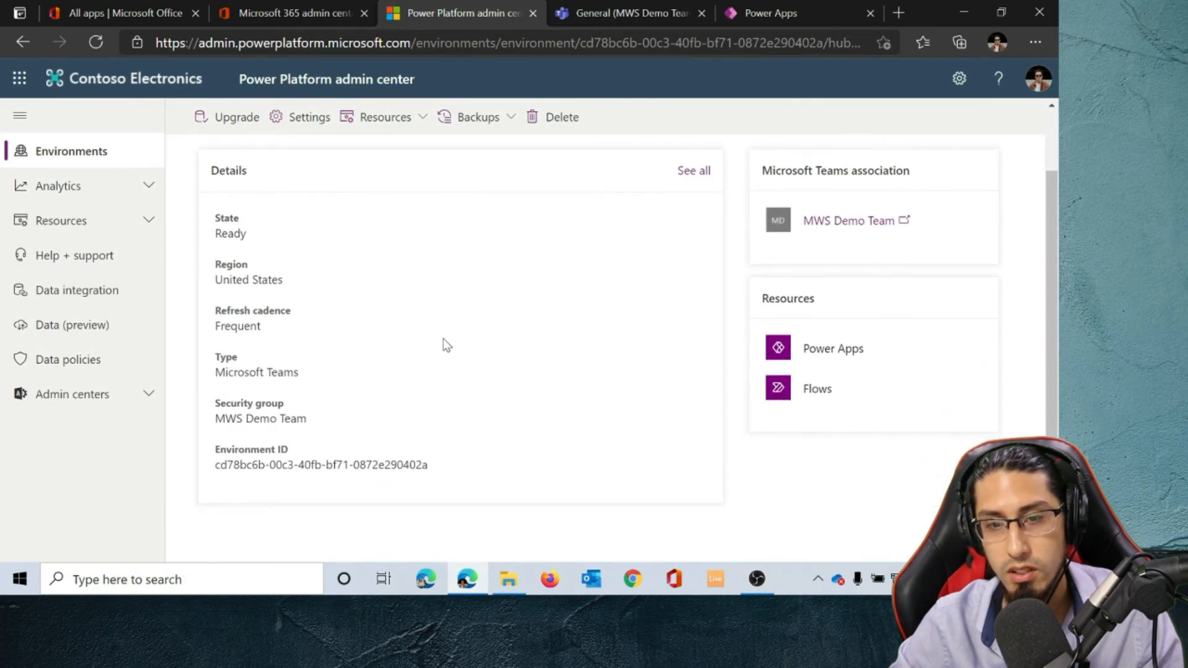
scroll(443, 339, "up", 1)
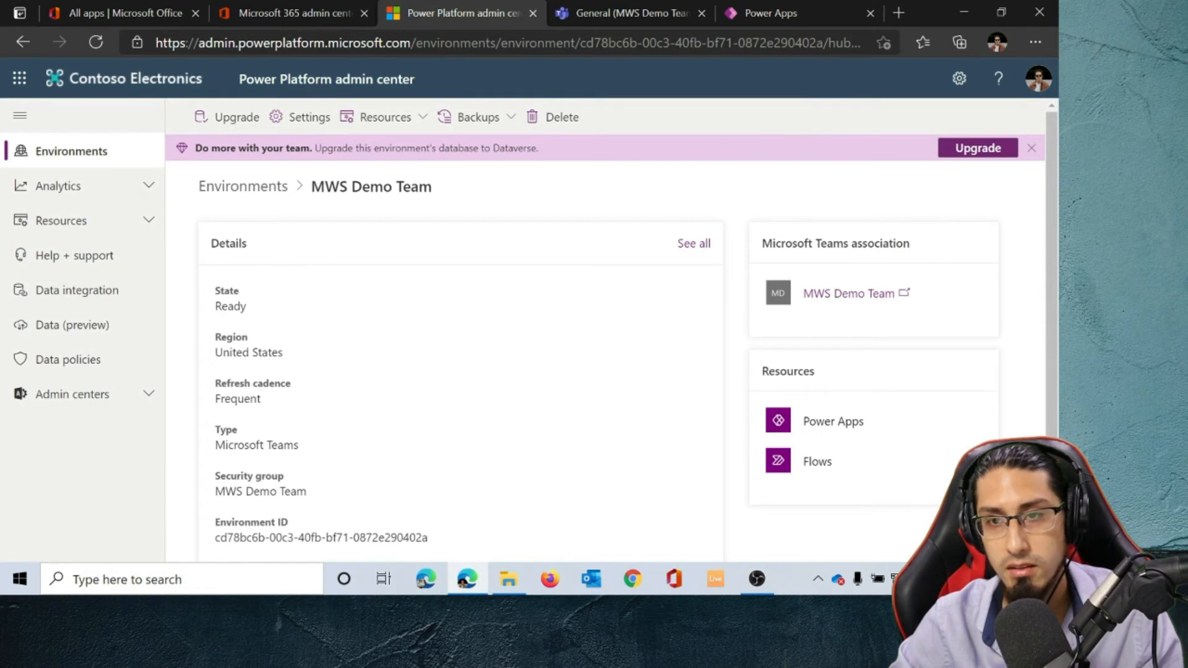
left_click_drag(539, 148, 493, 148)
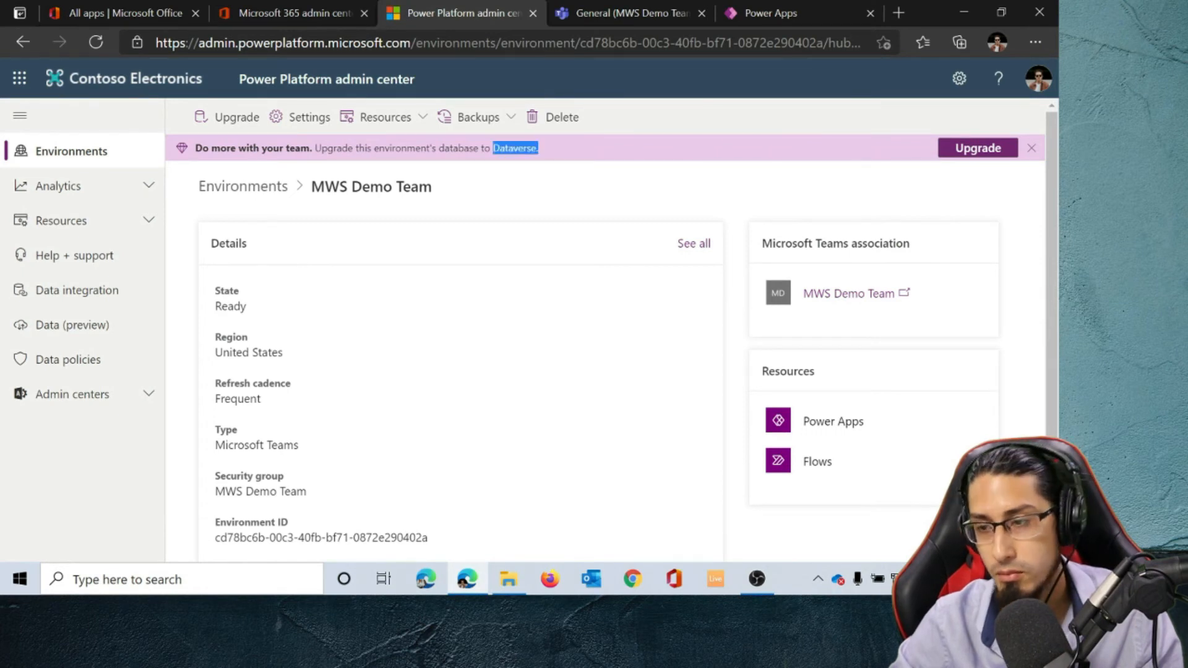
left_click(539, 196)
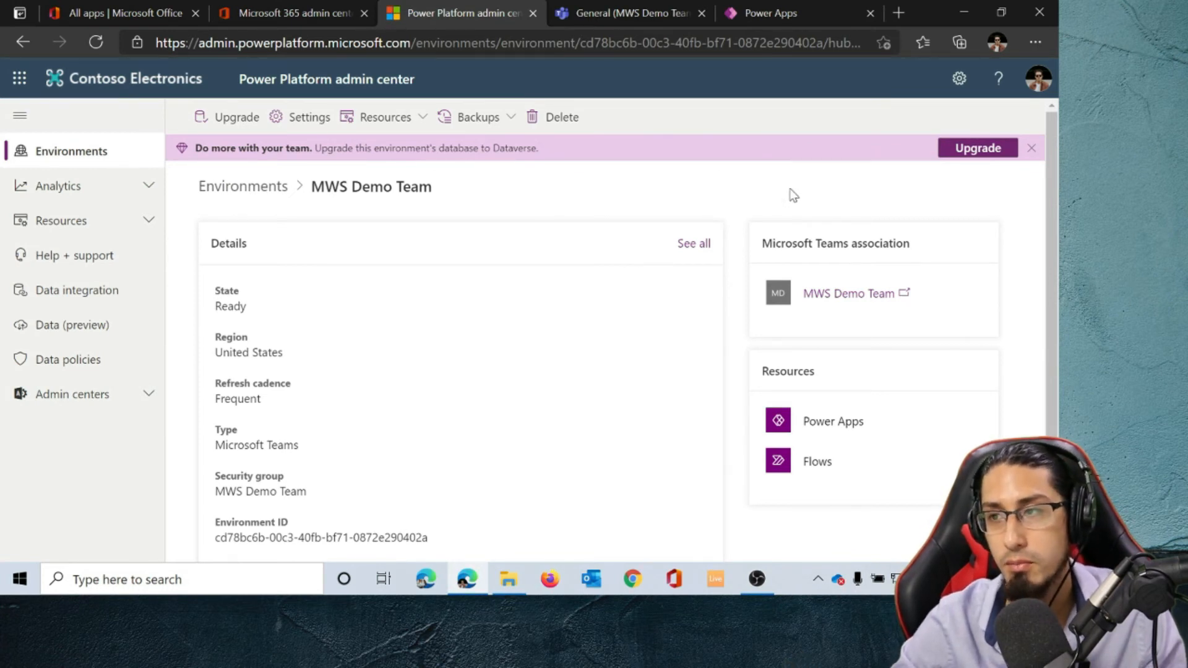
List the Power Apps of the MWS Demo Team environment, launch DataverseTeamsDelegationApp, and close its browser page
left_click(841, 420)
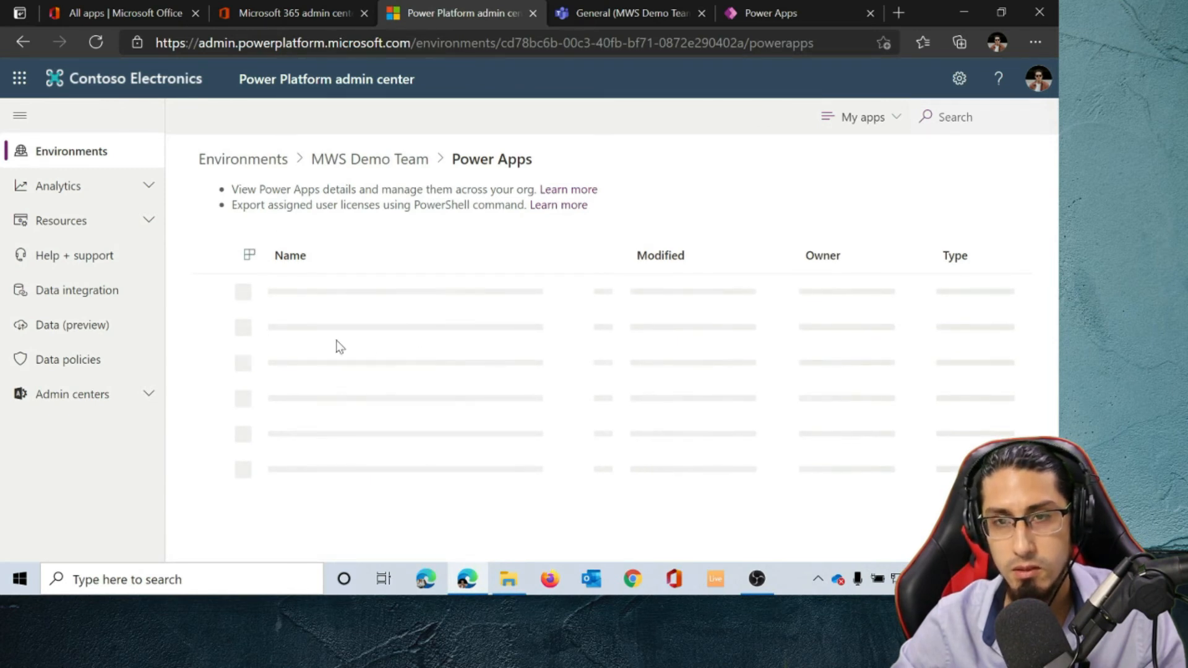
left_click(365, 292)
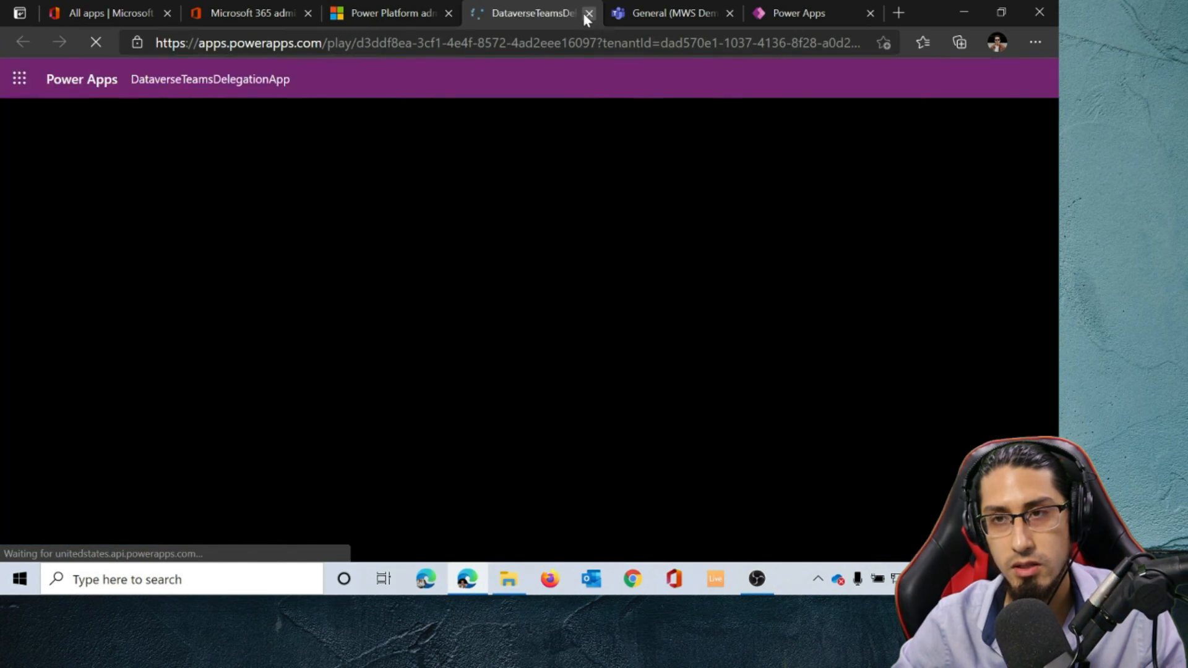
left_click(588, 13)
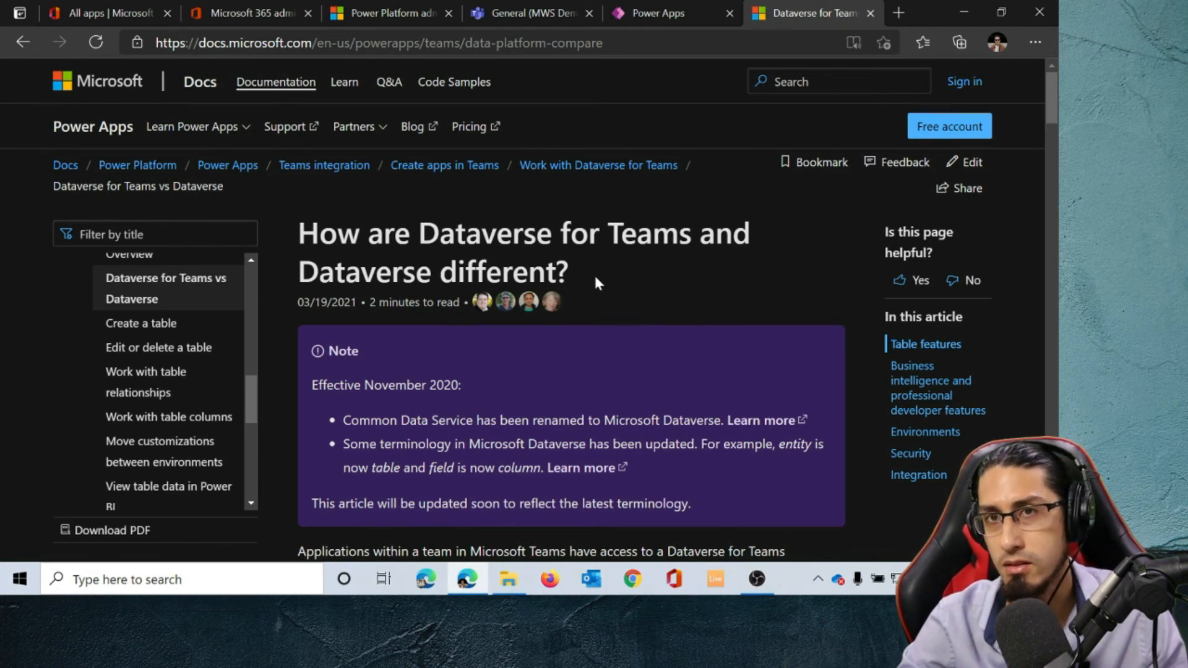
Examine the article comparing Dataverse for Teams and Dataverse through its Environments section, highlighting the environments-per-team limit and Dataverse's maximum size
scroll(587, 285, "down", 7)
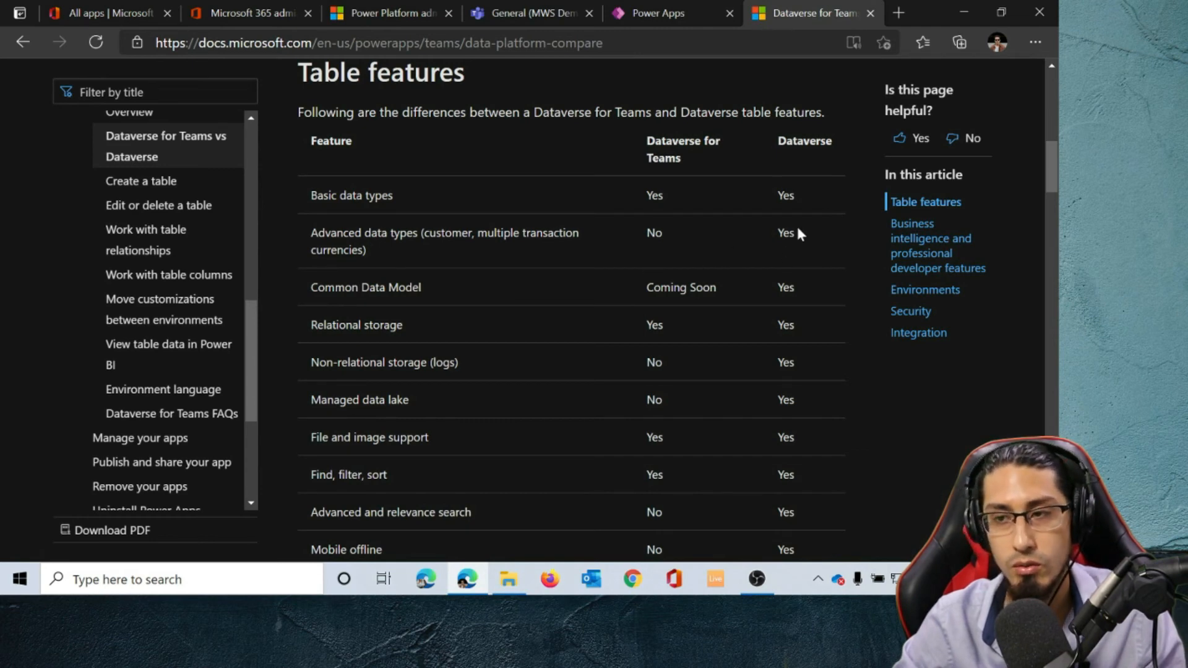
scroll(789, 246, "down", 7)
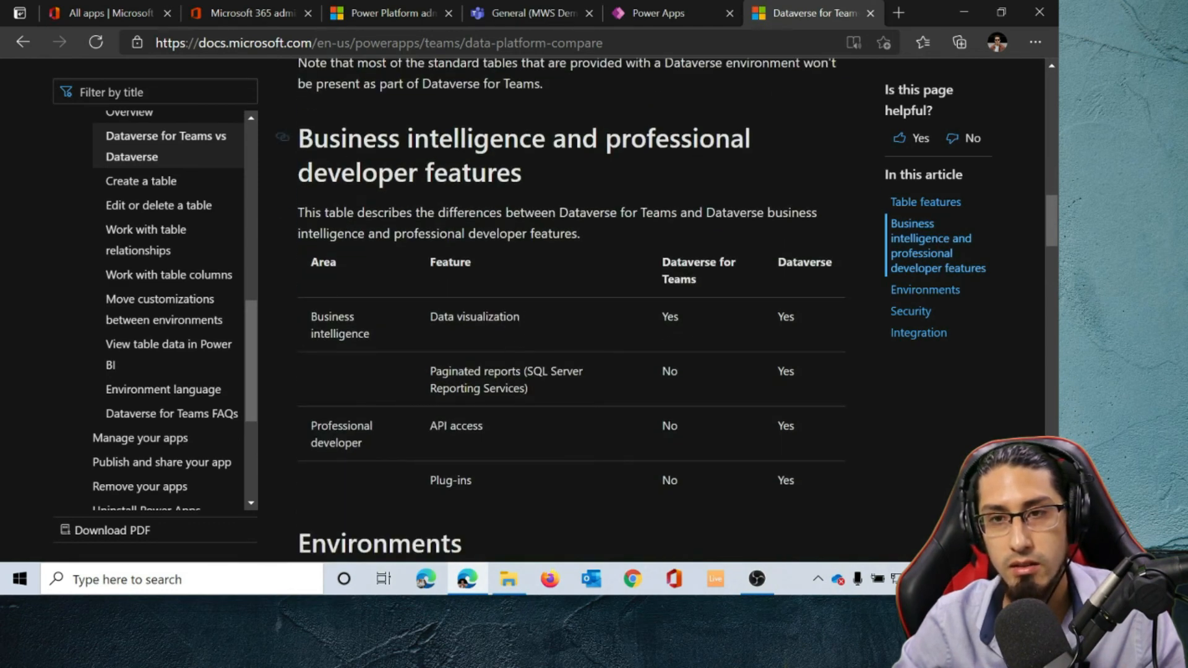
scroll(463, 278, "down", 10)
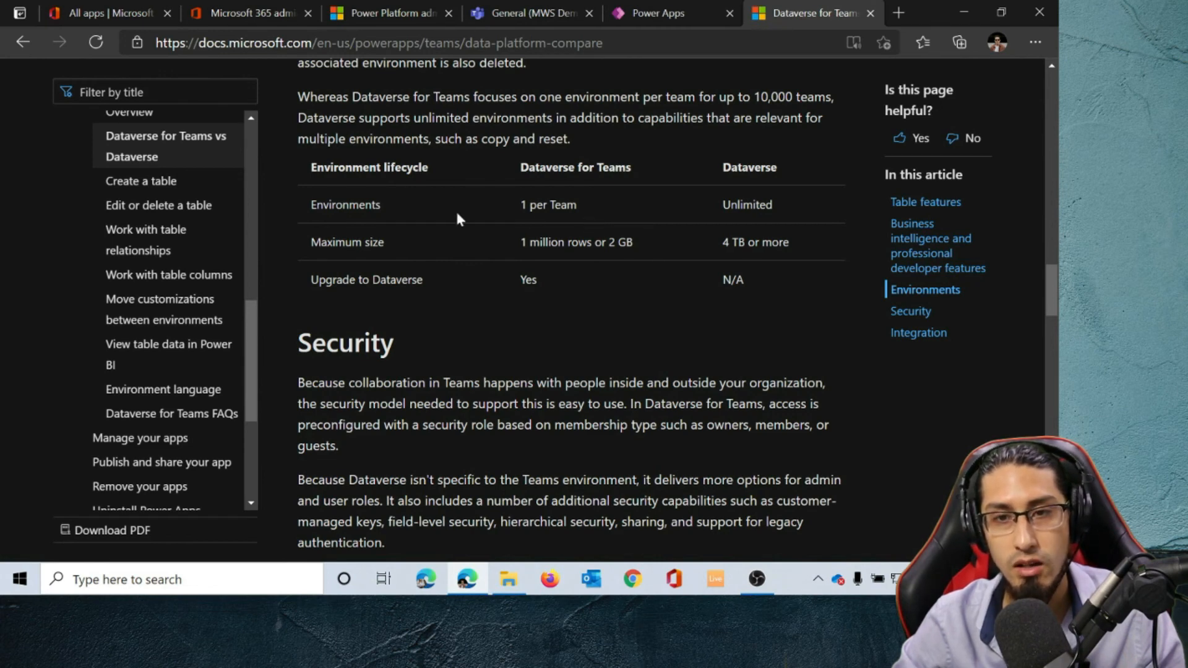
left_click_drag(577, 204, 526, 205)
left_click(554, 214)
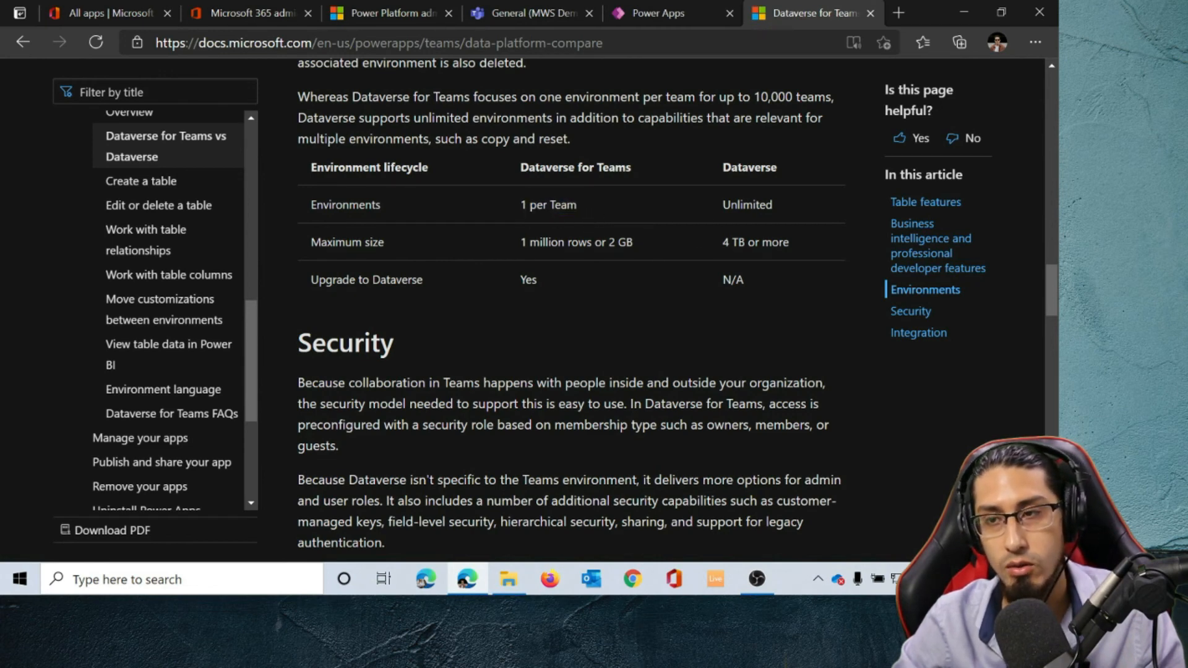
left_click_drag(790, 242, 722, 242)
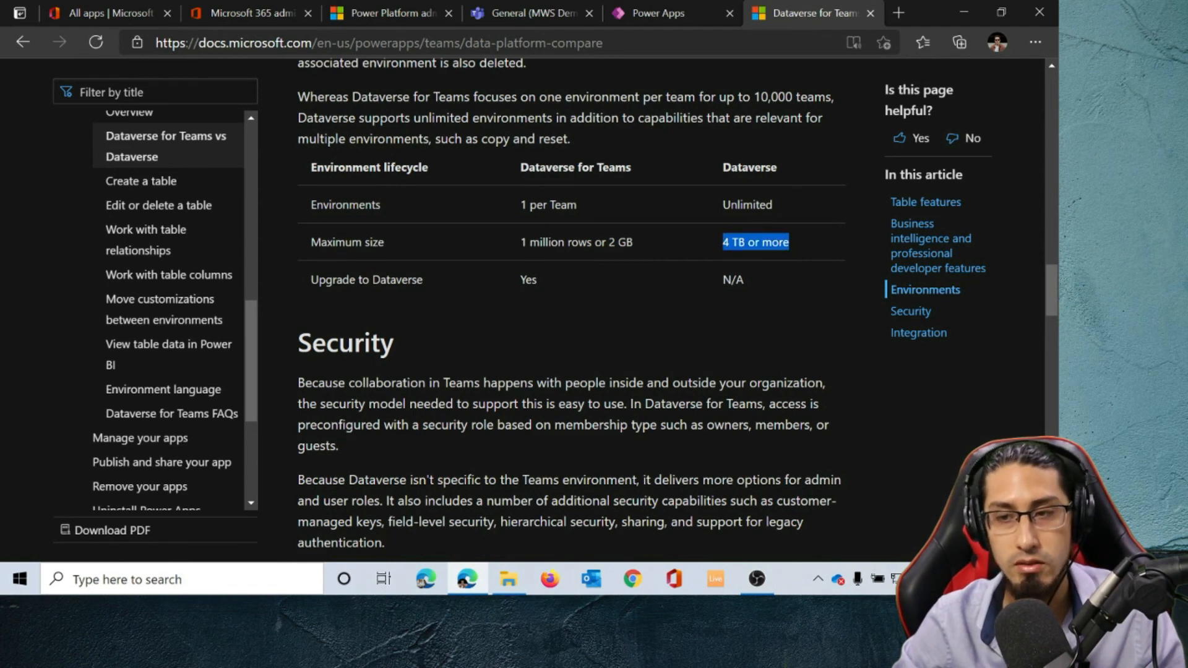
left_click(638, 282)
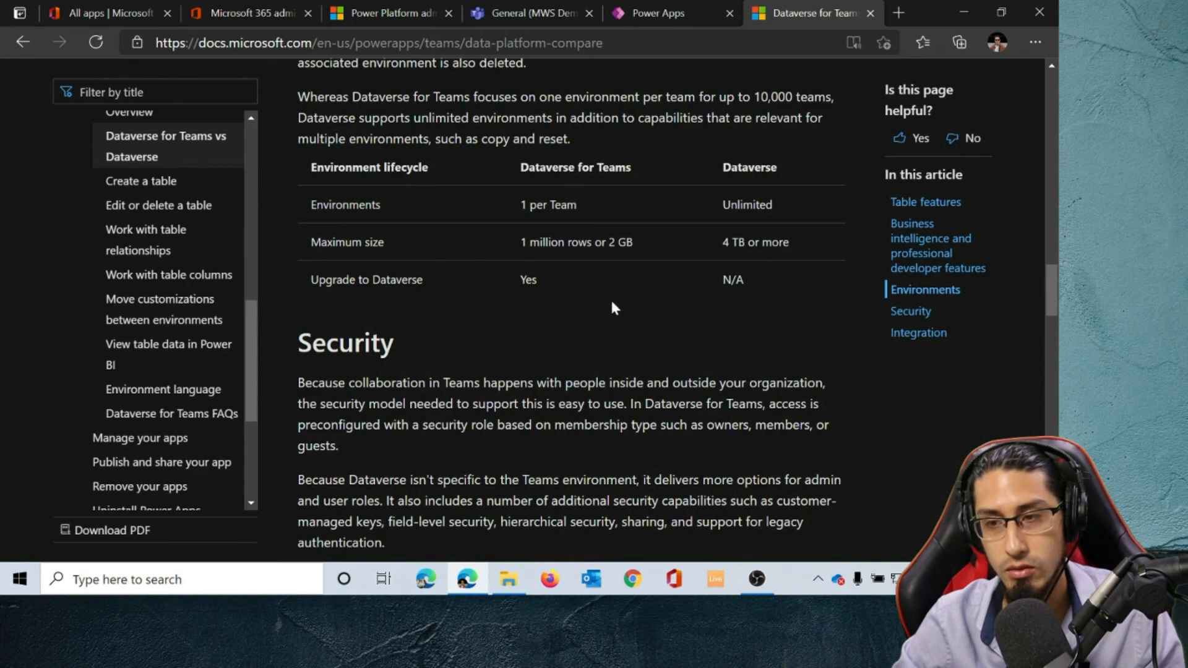
Examine the article's Security and Integration comparisons, return to its beginning, and switch to the delegation app in MWS Demo Team's General channel in Teams
scroll(600, 304, "down", 4)
scroll(601, 306, "up", 1)
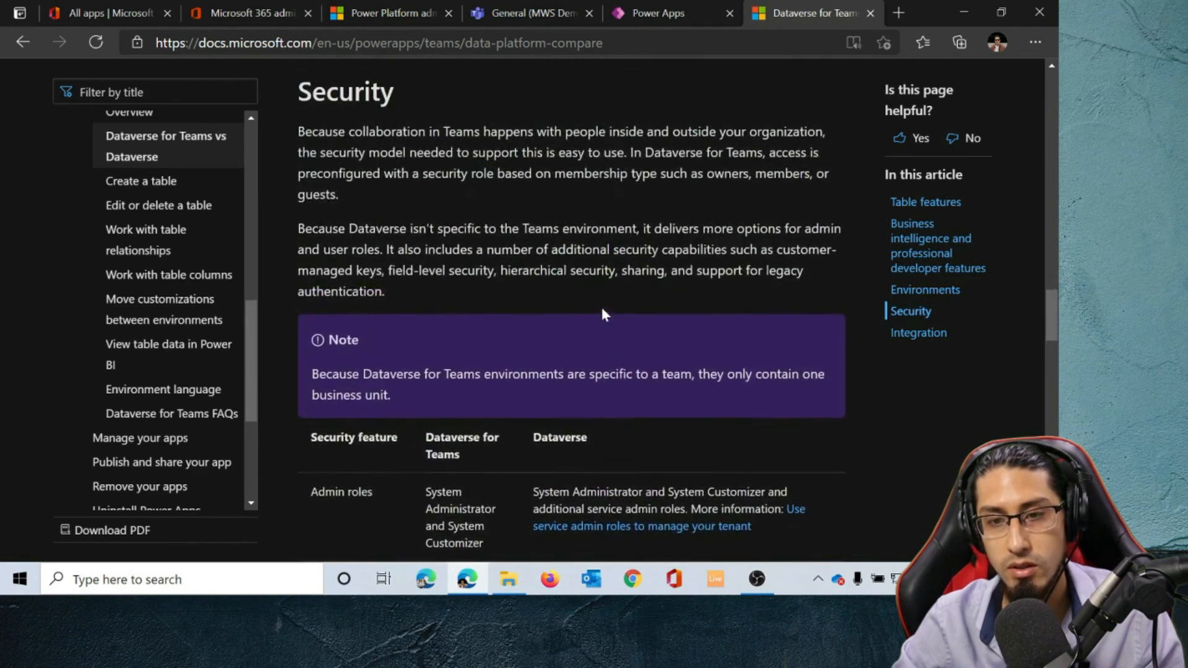
scroll(602, 307, "down", 3)
scroll(394, 306, "down", 2)
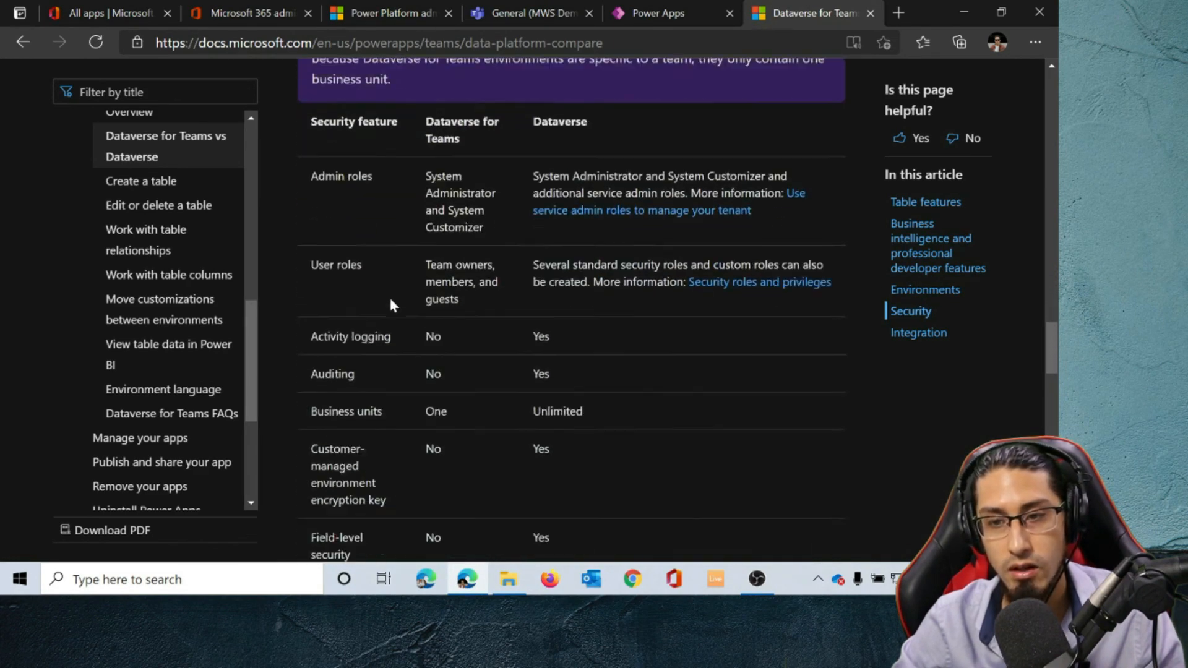
scroll(548, 334, "down", 2)
scroll(547, 333, "up", 3)
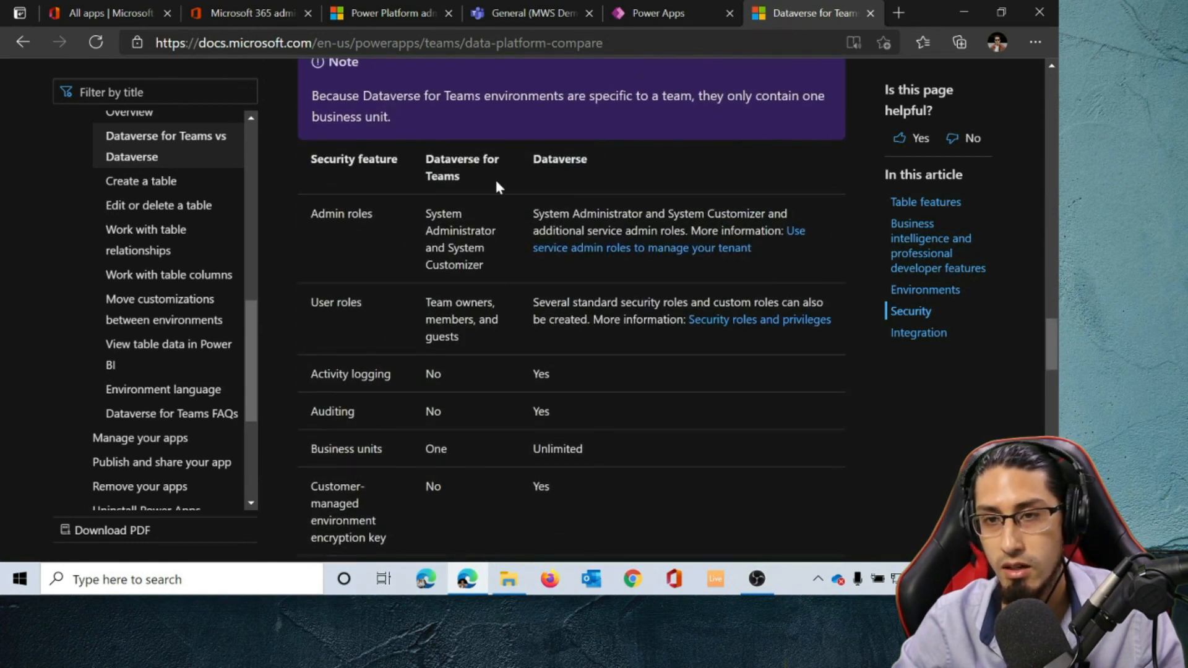
scroll(496, 185, "down", 4)
scroll(496, 182, "down", 10)
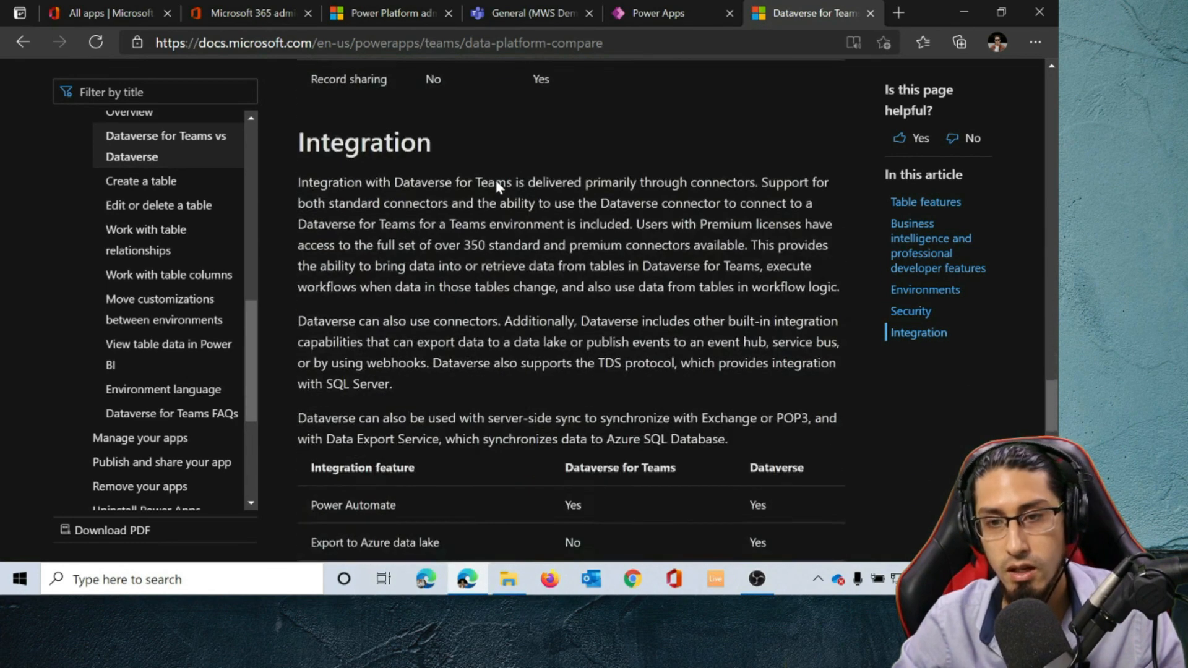
scroll(494, 177, "up", 12)
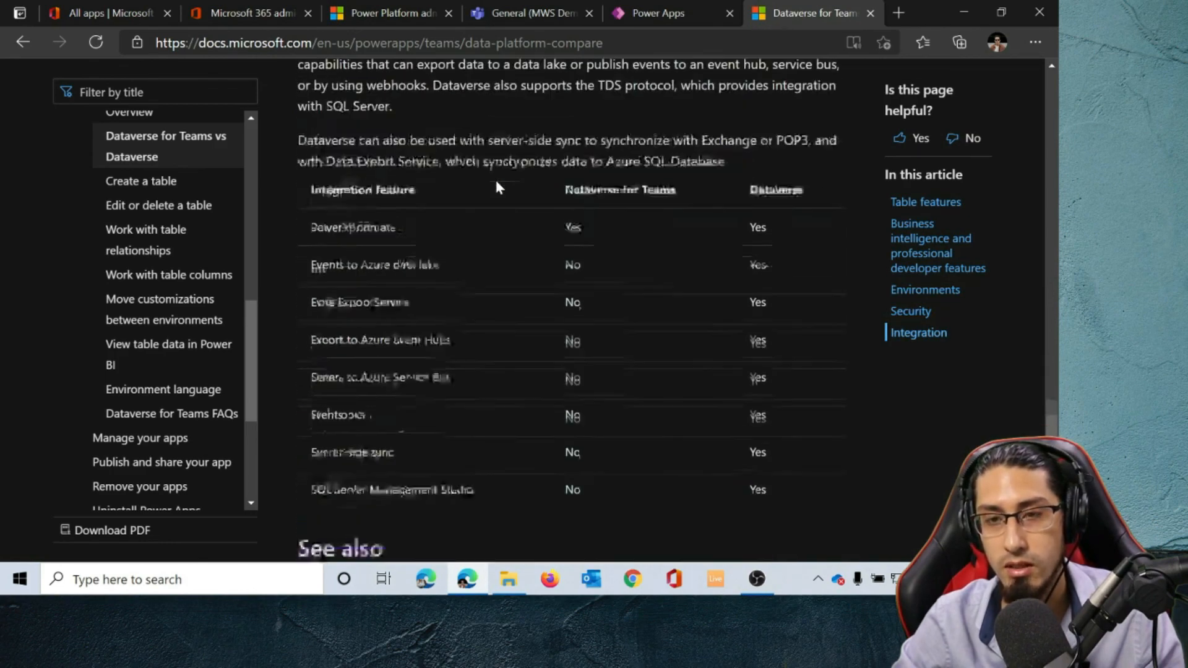
scroll(498, 188, "up", 10)
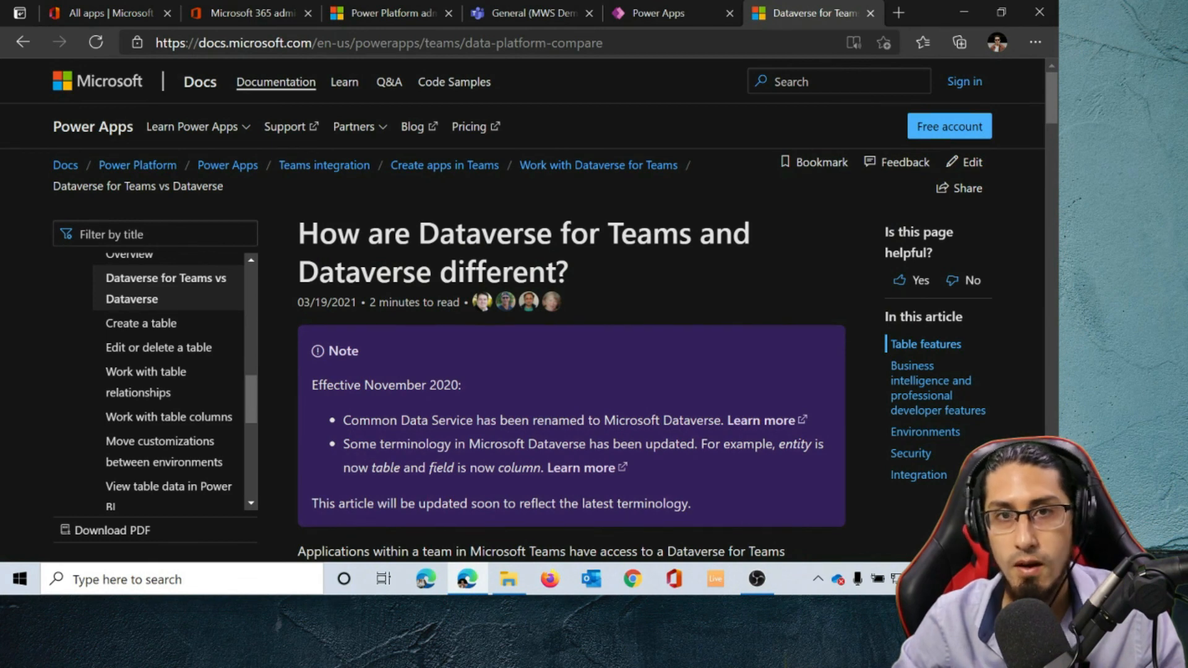
left_click(517, 7)
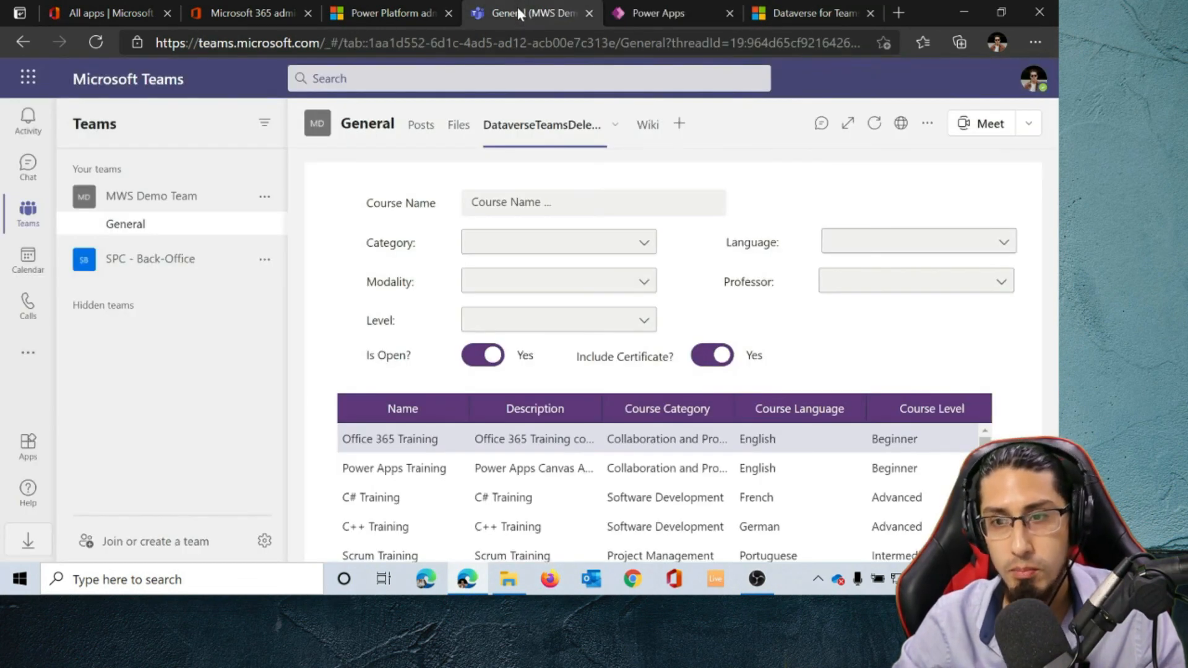